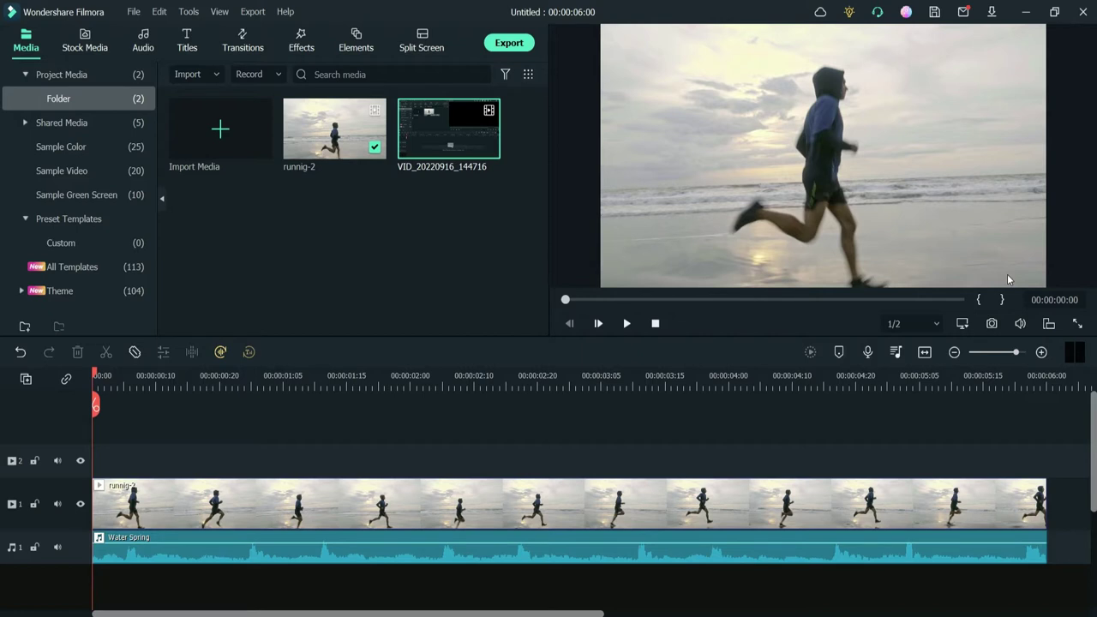
# - Play back the original running clip and view the charcoal-style demo videos one after another
pyautogui.press('space')
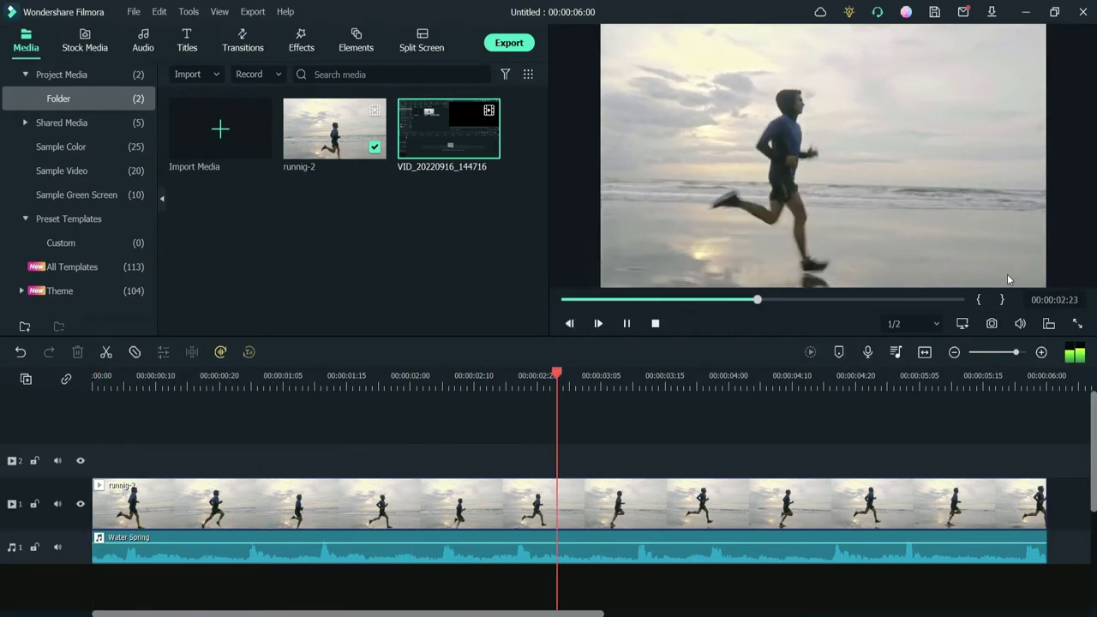
pyautogui.press('space')
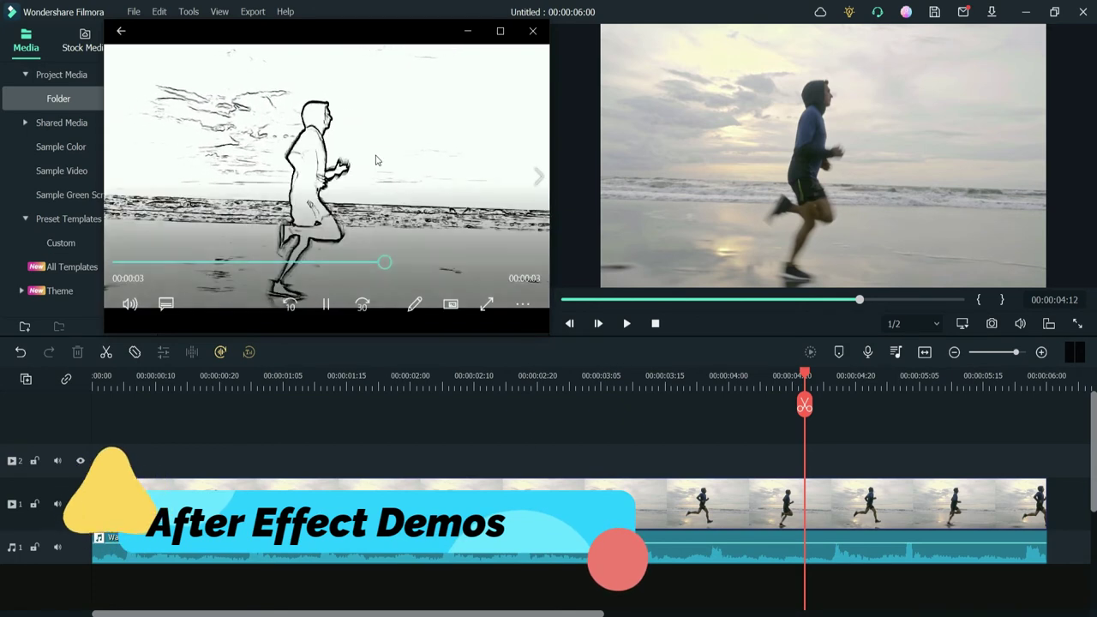
pyautogui.click(539, 179)
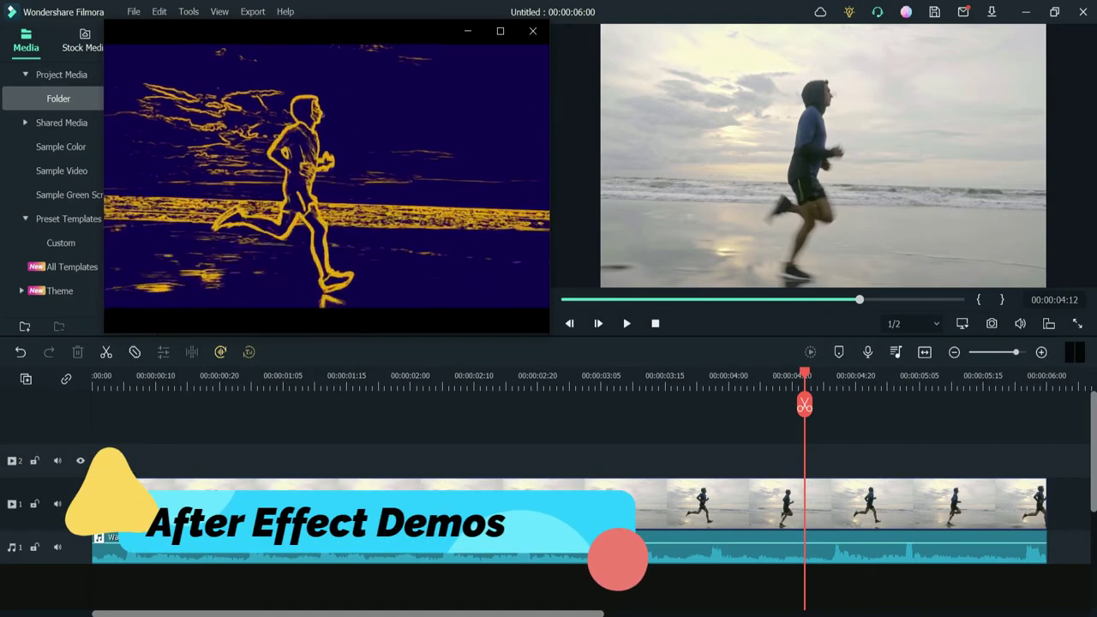
pyautogui.moveTo(428, 139)
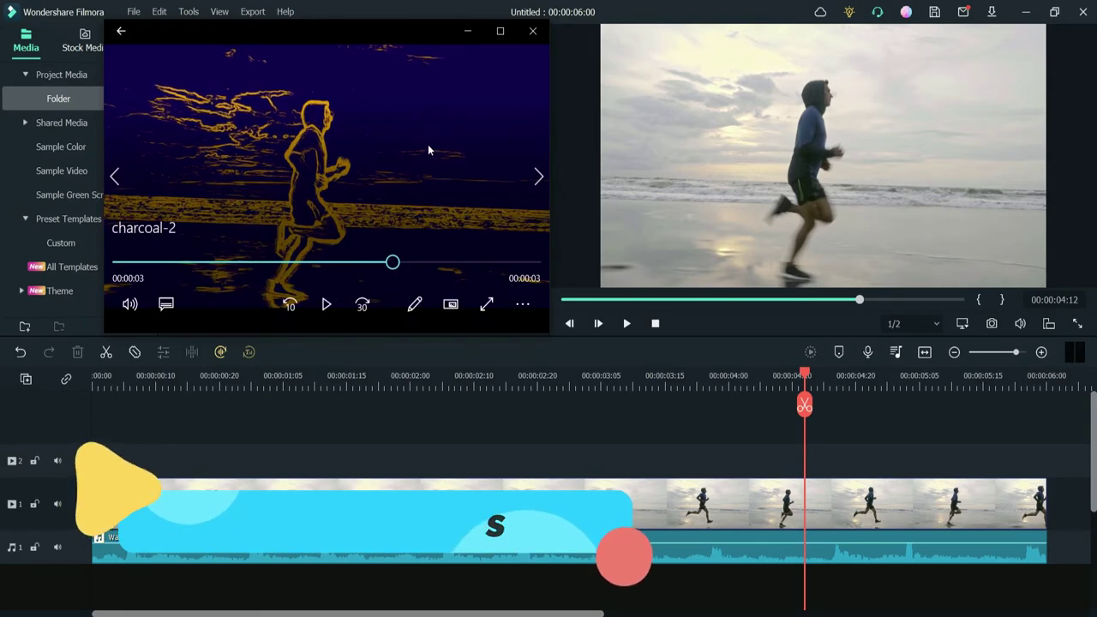
pyautogui.press('Right')
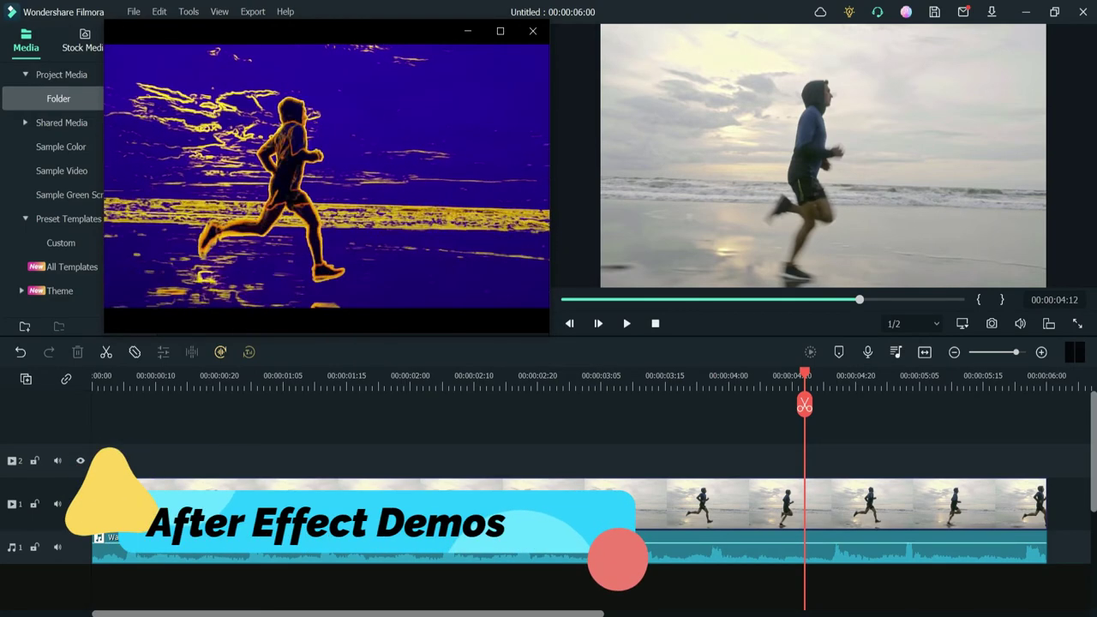
pyautogui.moveTo(545, 195)
pyautogui.click(538, 176)
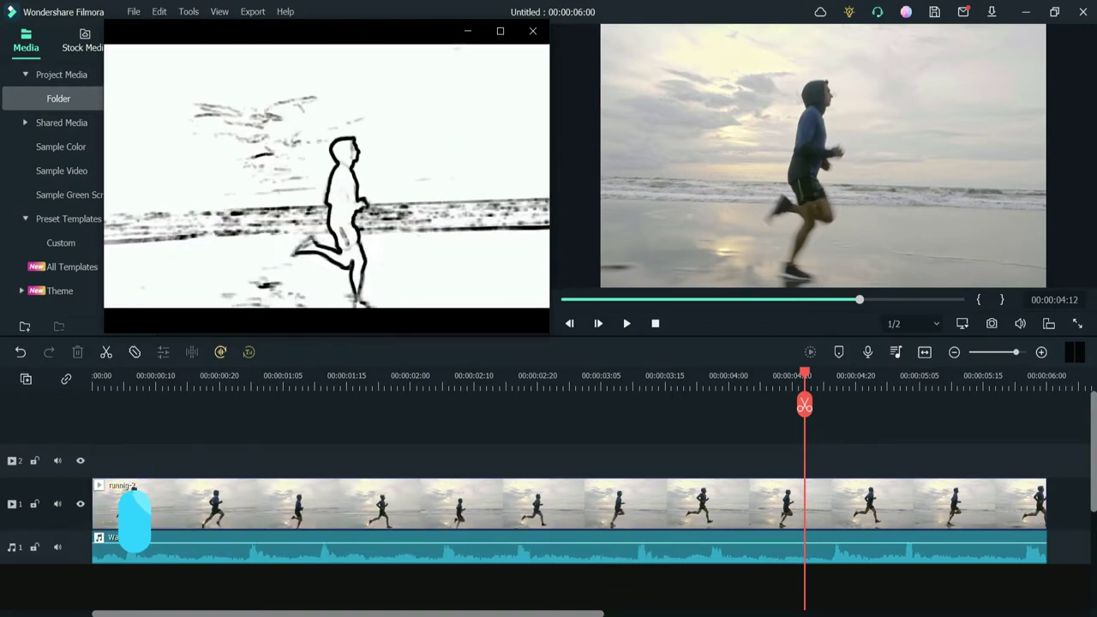
pyautogui.moveTo(544, 192)
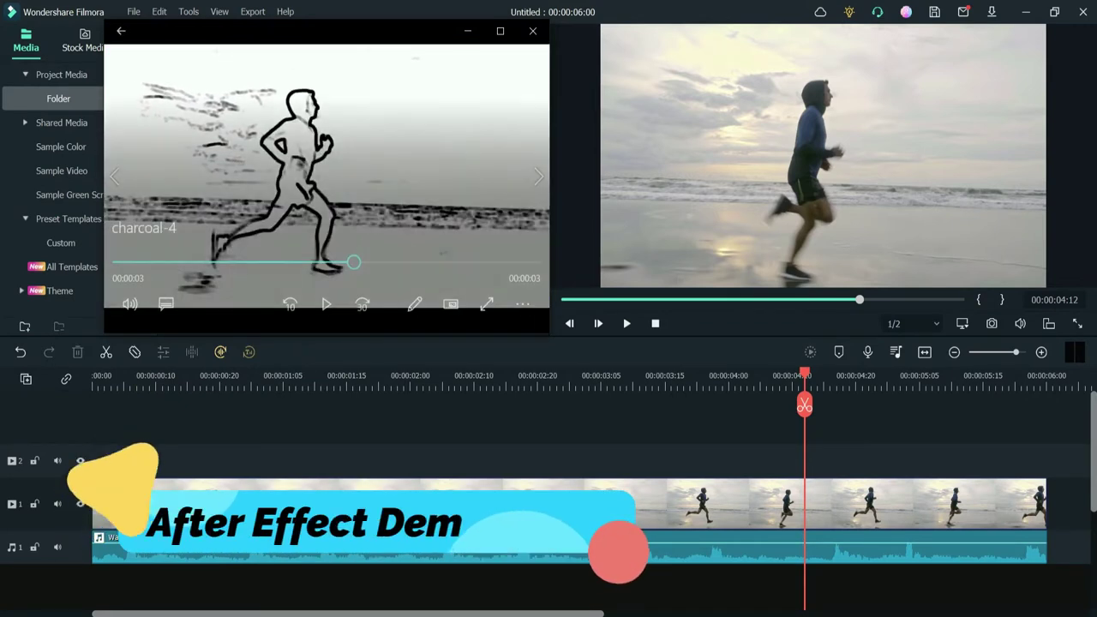
pyautogui.click(531, 171)
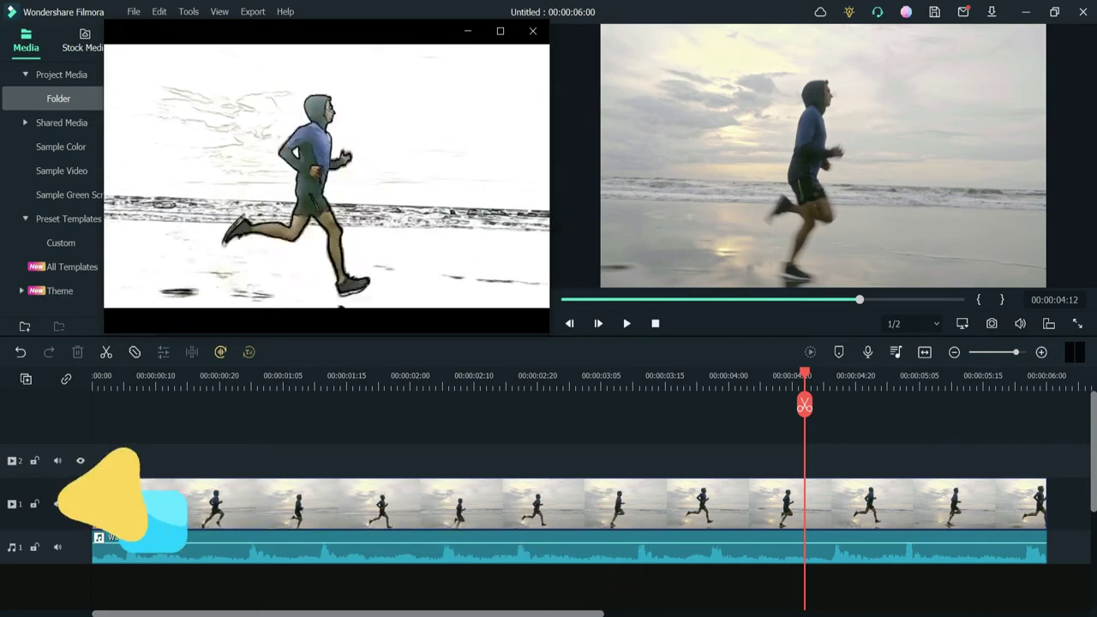
pyautogui.click(538, 174)
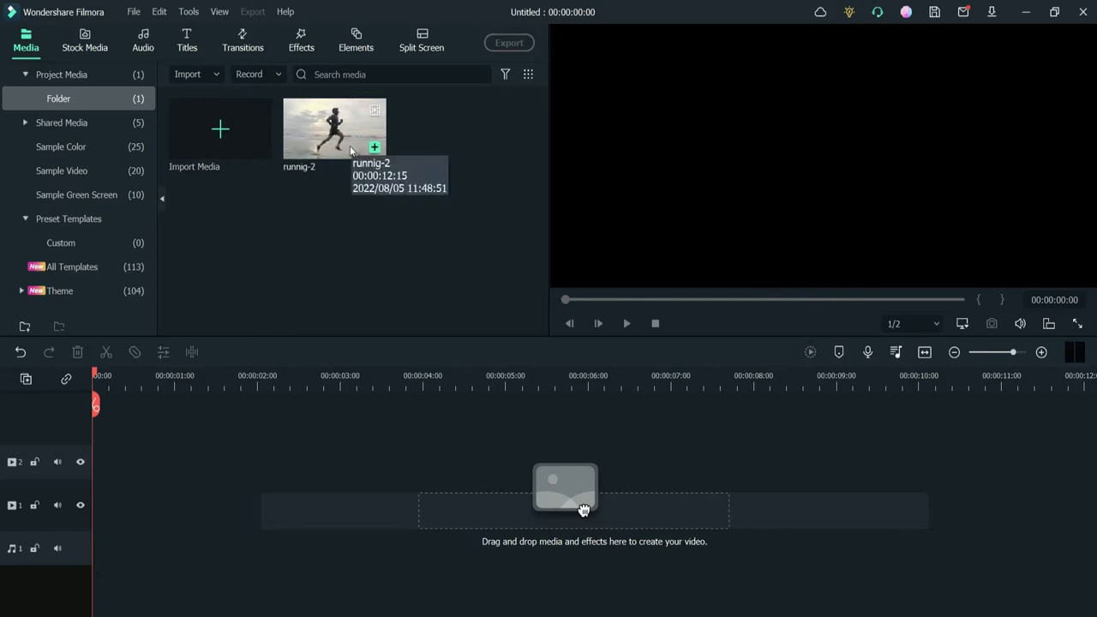
# - Place the runnig-2 clip at the start of video track 1 and preview it
pyautogui.moveTo(352, 147); pyautogui.dragTo(83, 519)
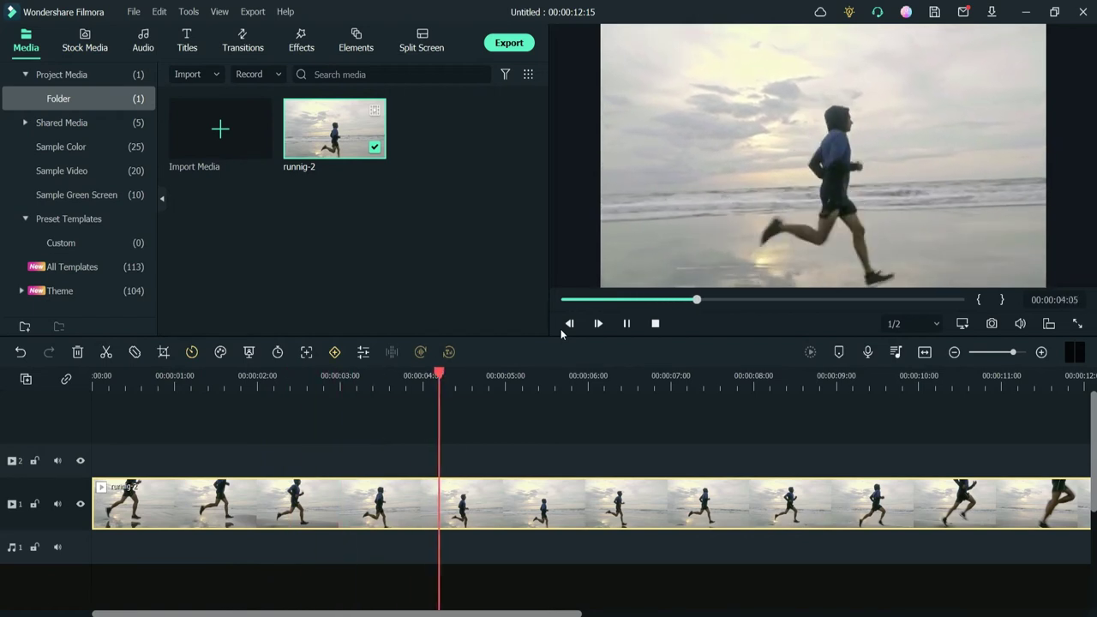
pyautogui.press('space')
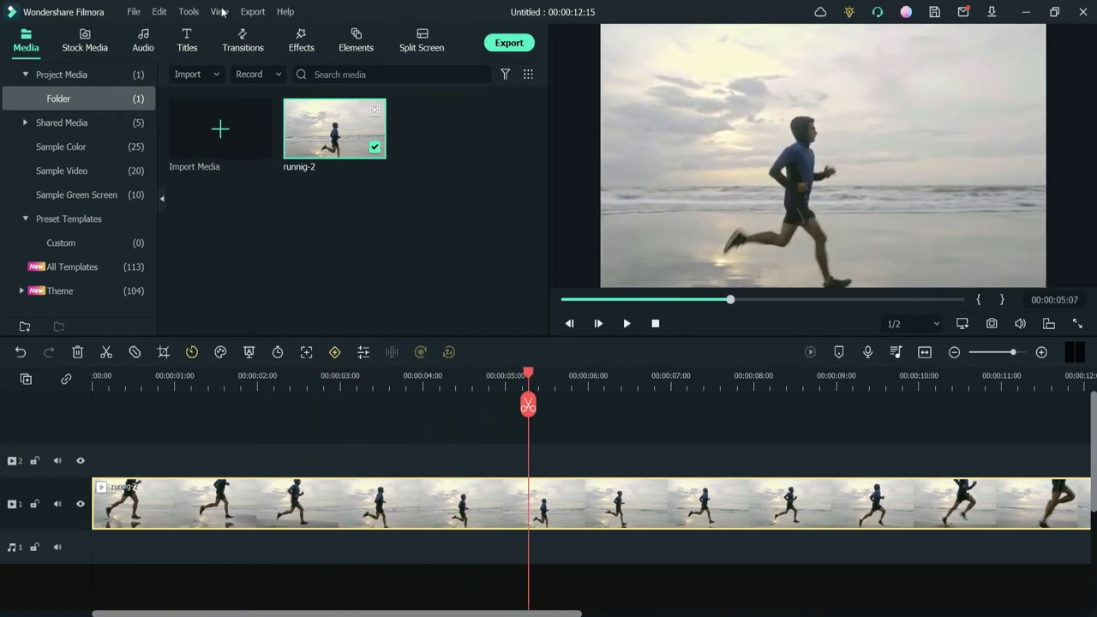
# - Add the Water Spring music from the favorite audio to audio track 1 under the running clip and play it back
pyautogui.click(144, 40)
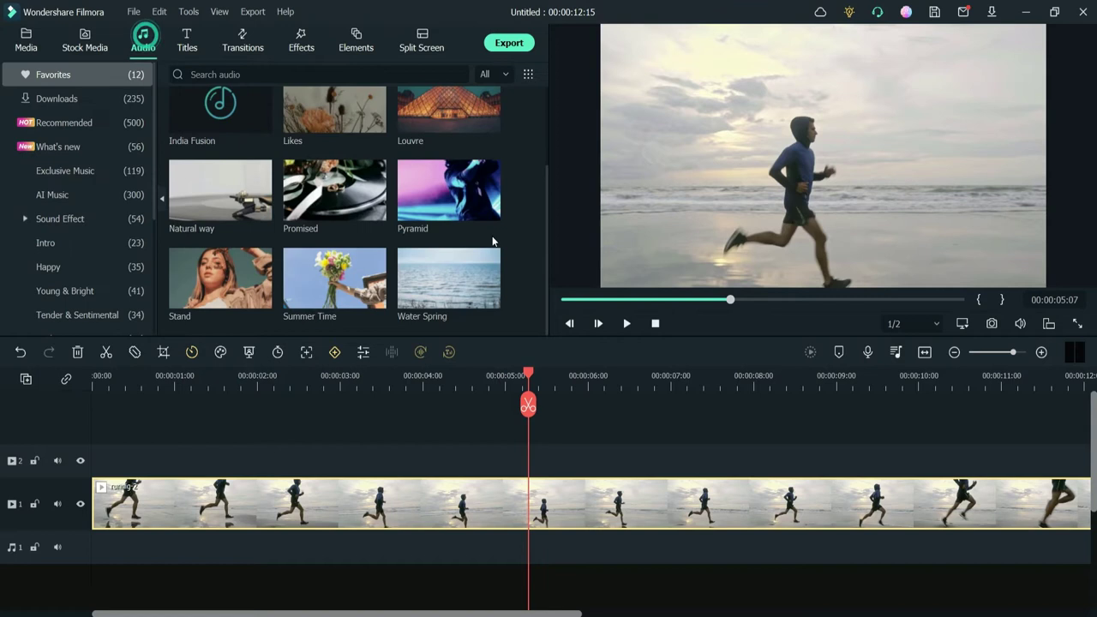
pyautogui.click(425, 282)
pyautogui.click(489, 296)
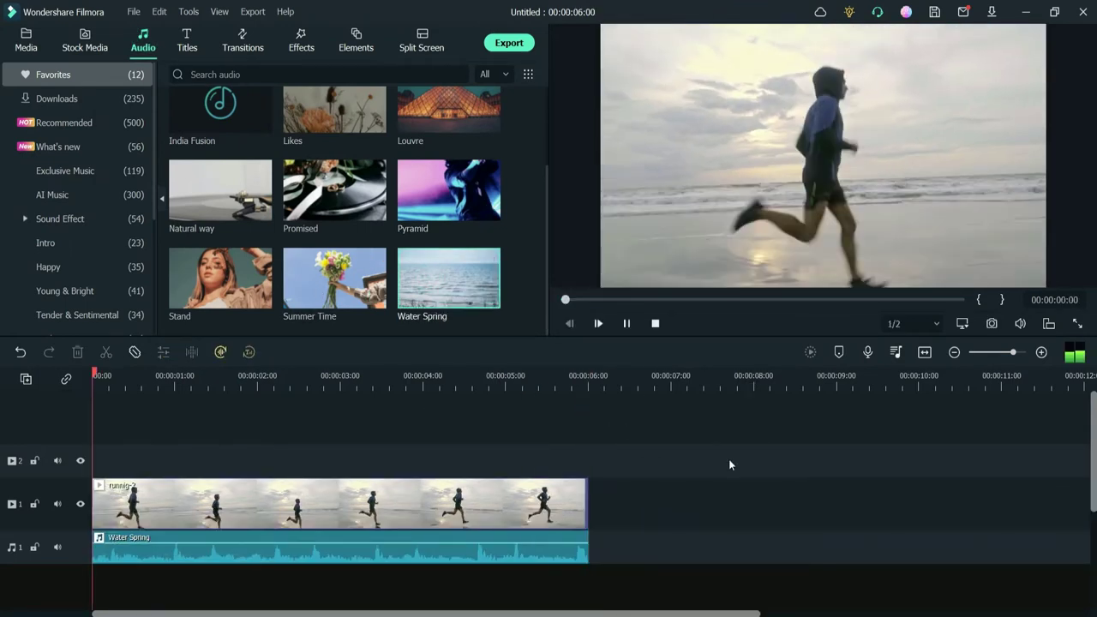
pyautogui.press('space')
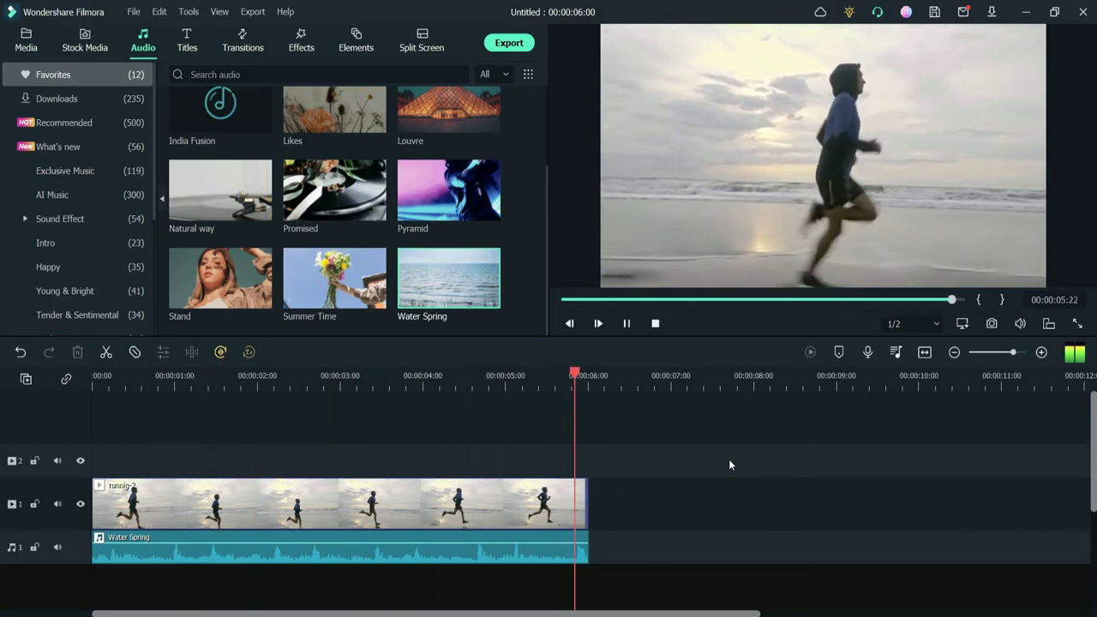
pyautogui.press('space')
pyautogui.press('space')
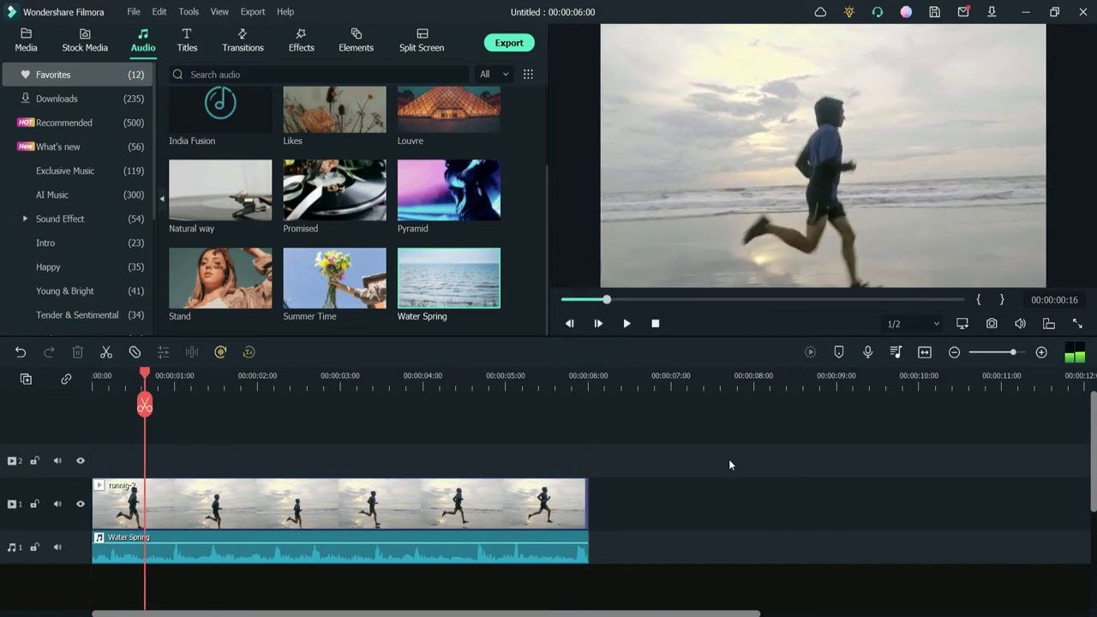
# - Find the Sketch effect, place it on video track 2 over the running clip's full length, and preview it
pyautogui.click(301, 39)
pyautogui.click(234, 74)
pyautogui.write('sket')
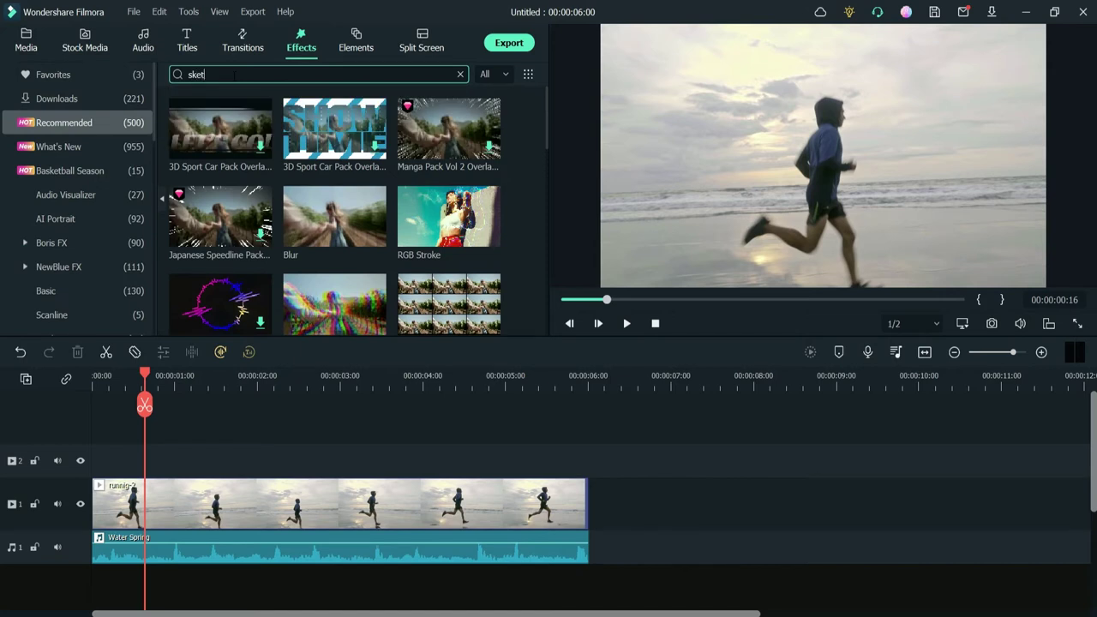
pyautogui.write('ch')
pyautogui.press('Return')
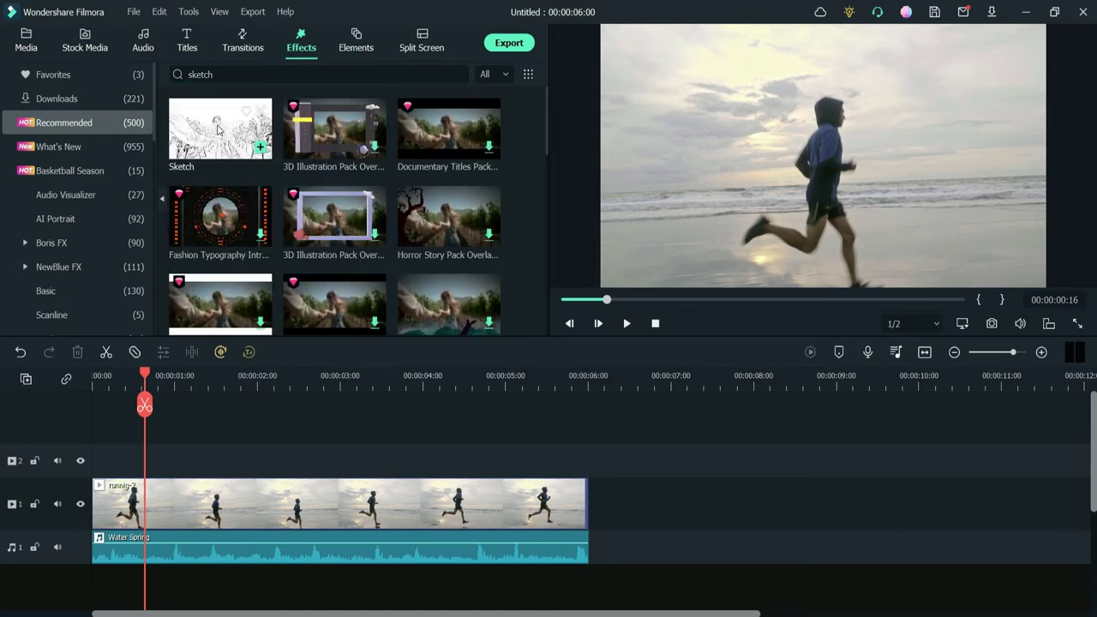
pyautogui.moveTo(218, 128); pyautogui.dragTo(89, 476)
pyautogui.moveTo(506, 463); pyautogui.dragTo(588, 460)
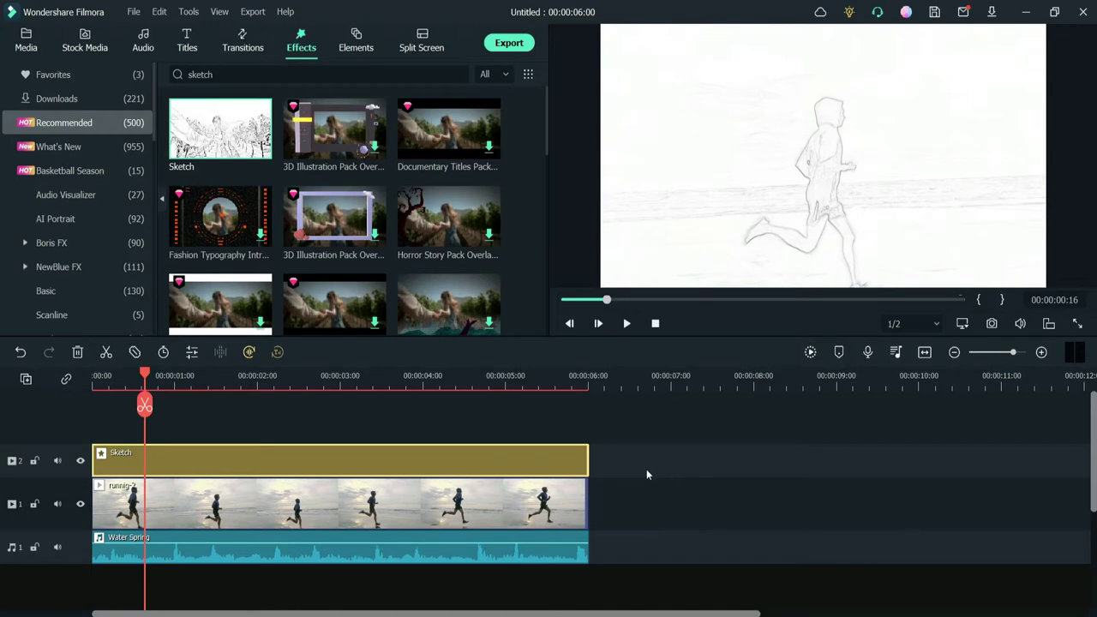
pyautogui.press('space')
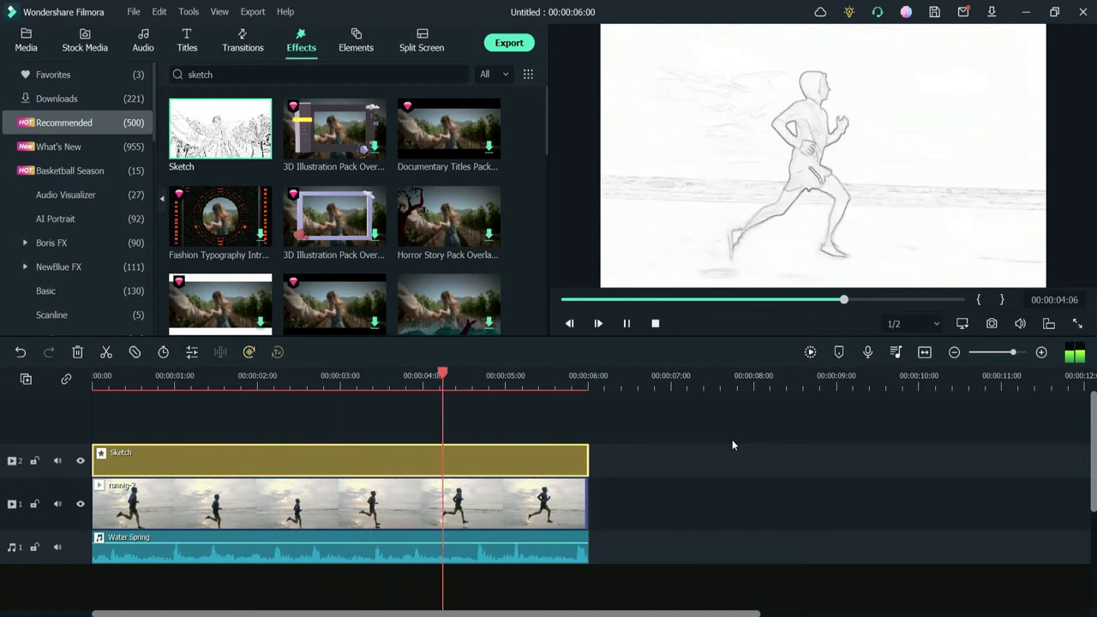
pyautogui.press('space')
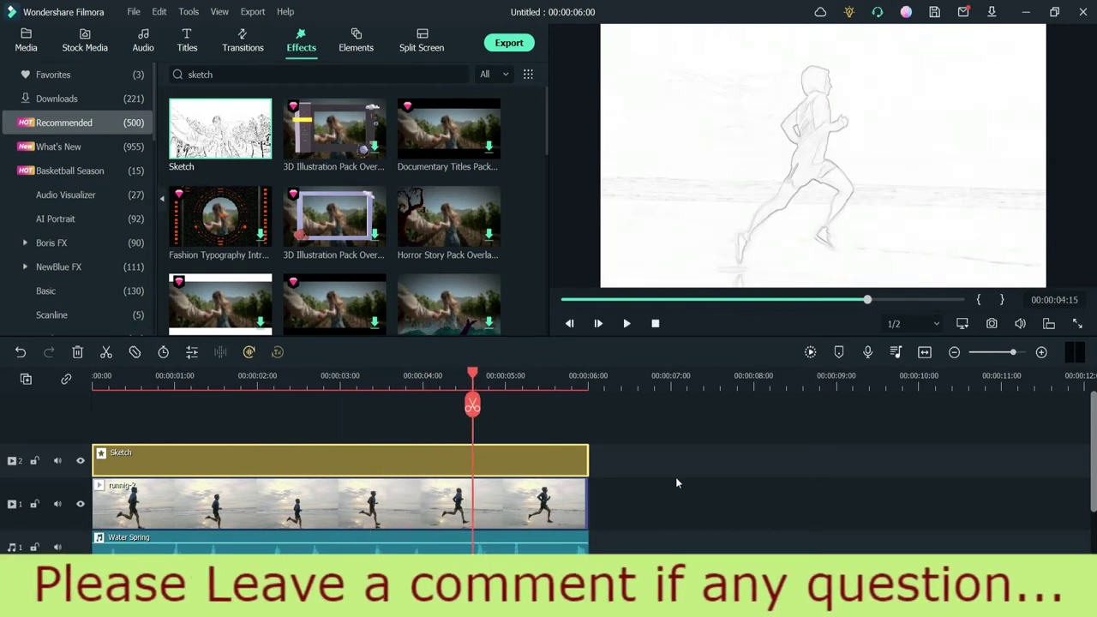
# - Preview the Sketch effect at roughly half opacity, and delete it from video track 2
pyautogui.doubleClick(312, 456)
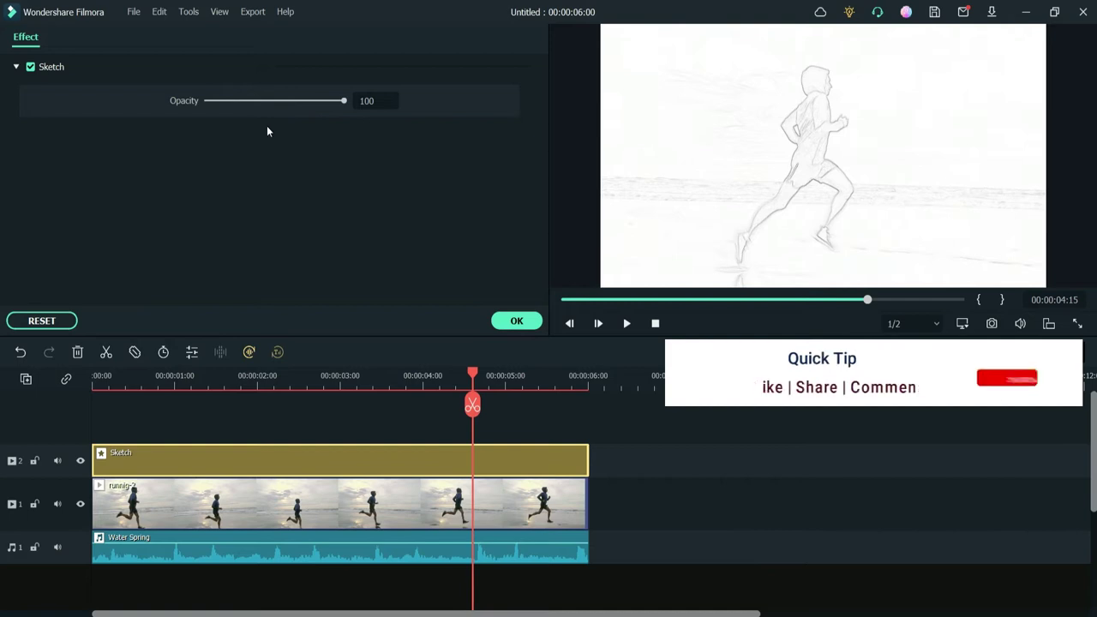
pyautogui.moveTo(343, 102)
pyautogui.mouseDown()
pyautogui.moveTo(267, 101)
pyautogui.moveTo(285, 103)
pyautogui.mouseUp()
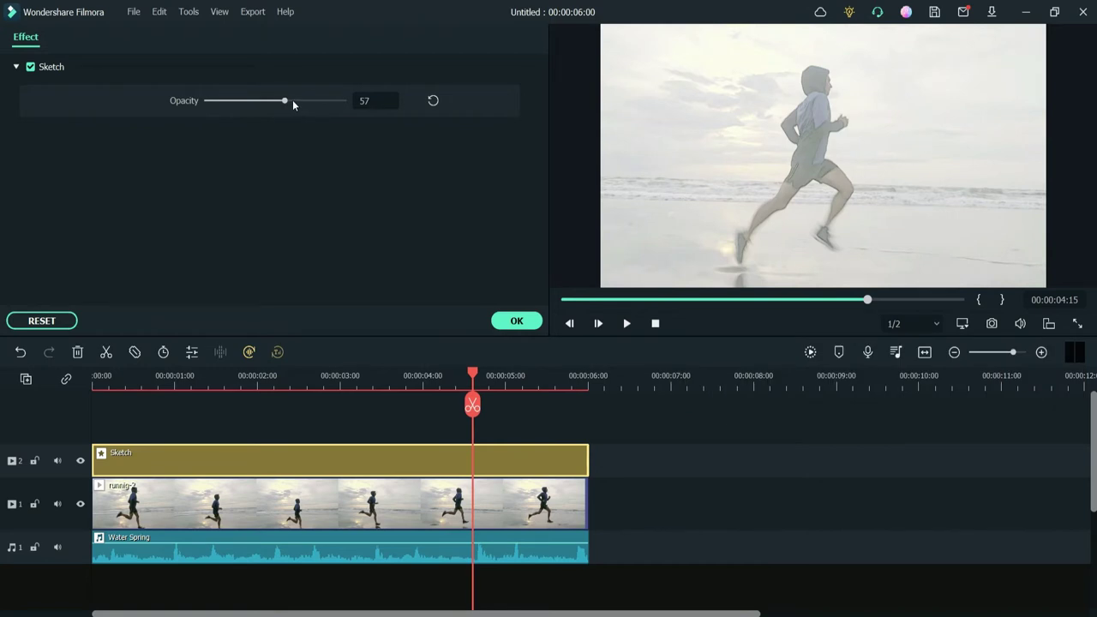
pyautogui.click(272, 101)
pyautogui.click(517, 323)
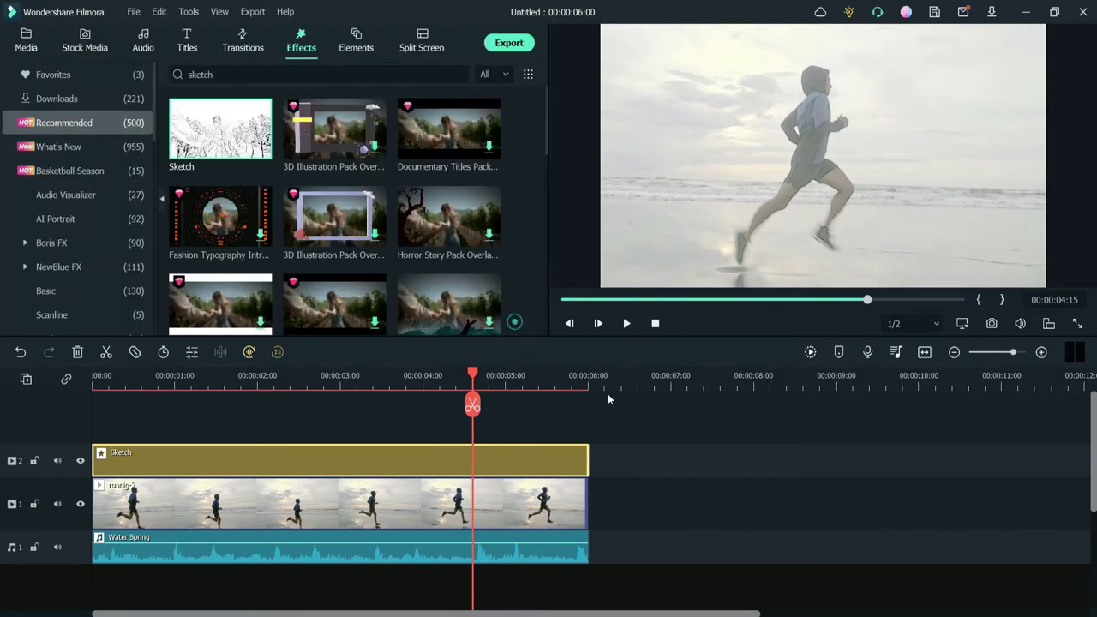
pyautogui.press('space')
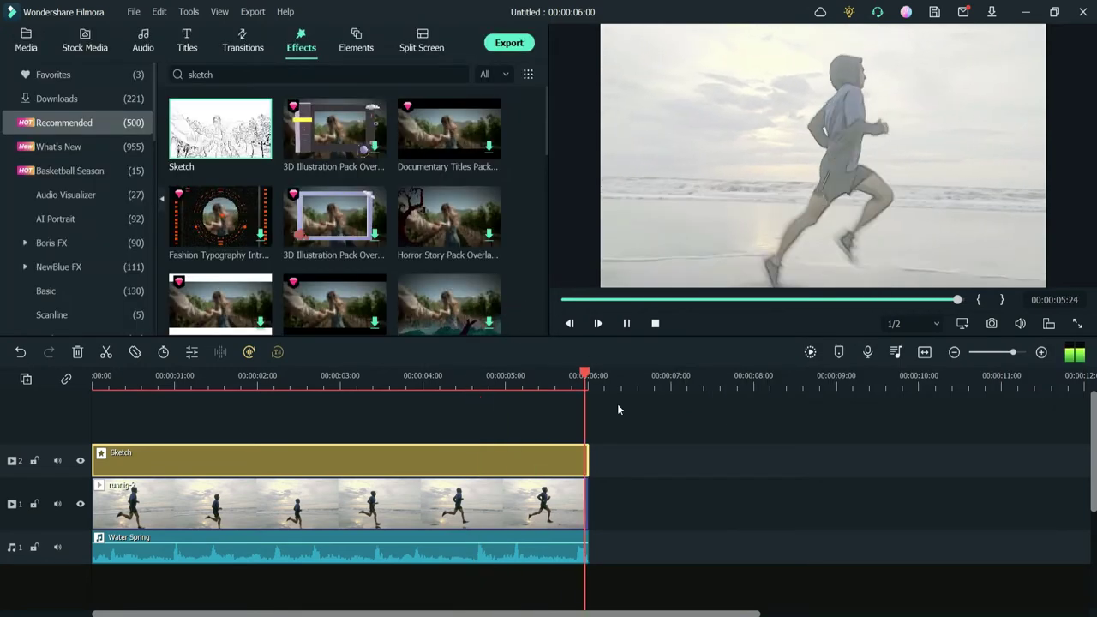
pyautogui.press('space')
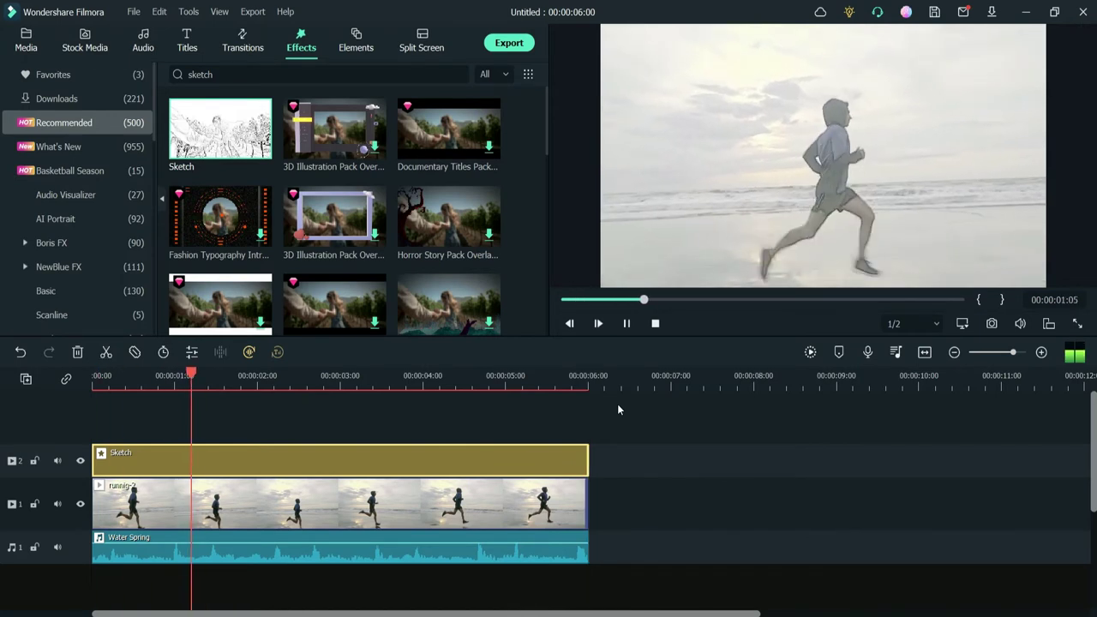
pyautogui.press('space')
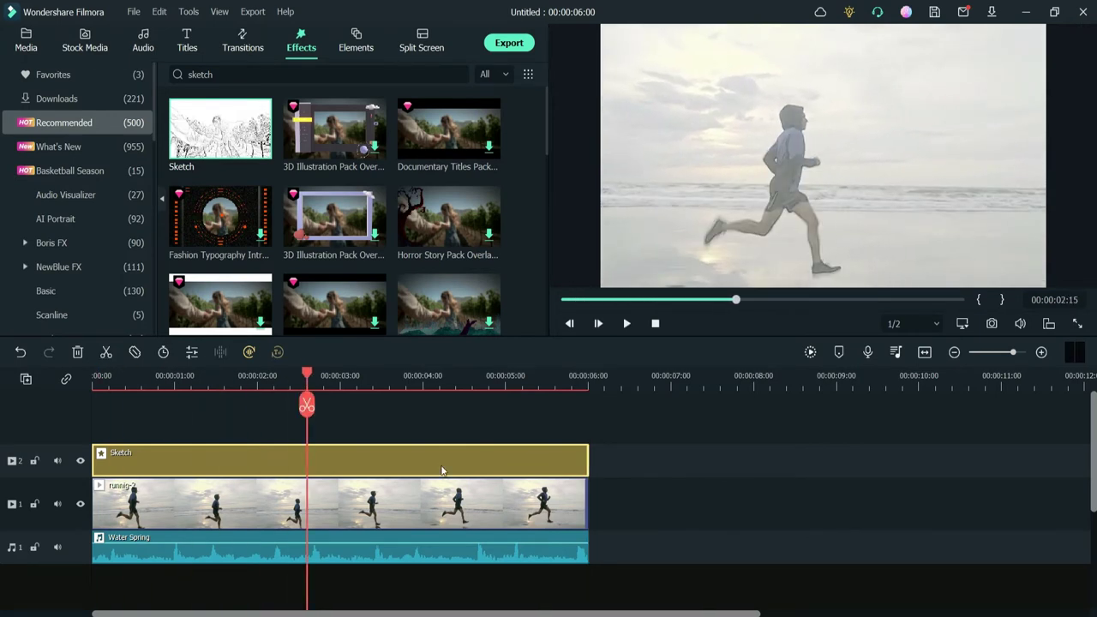
pyautogui.press('Delete')
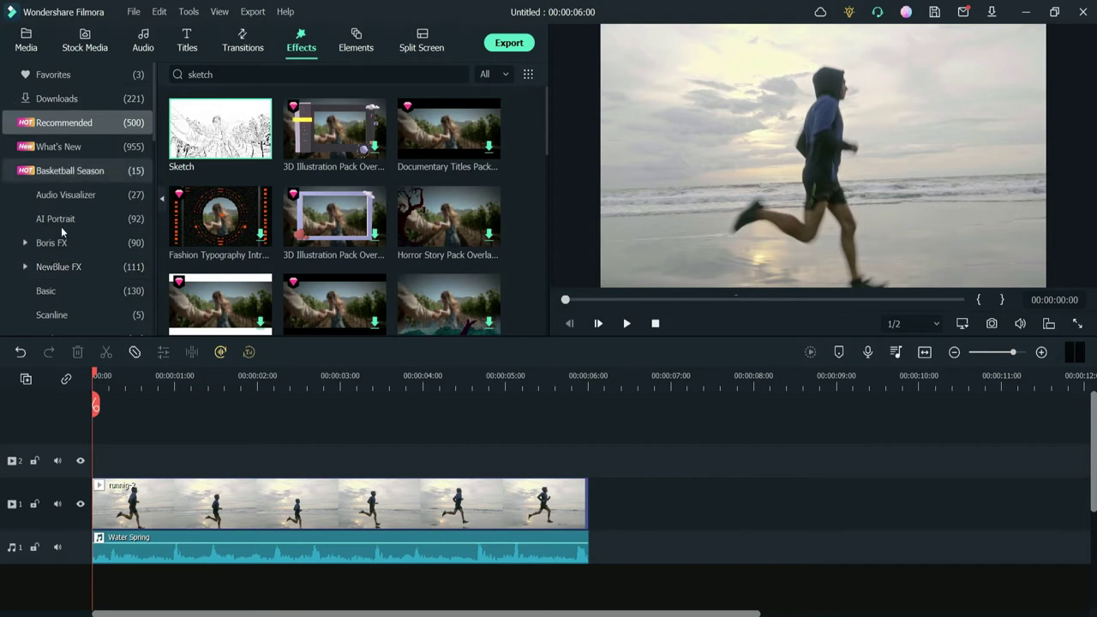
# - Place the NewBlue Stylizer Charcoal effect on video track 2 over the running clip's full length and play the result
pyautogui.click(25, 267)
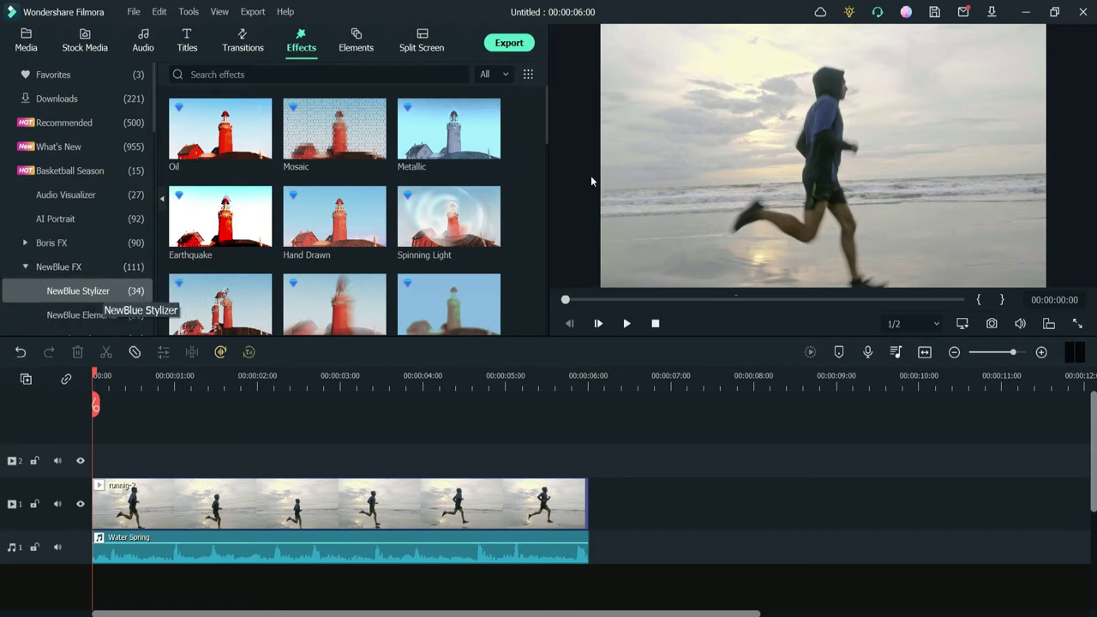
pyautogui.moveTo(546, 121); pyautogui.dragTo(550, 232)
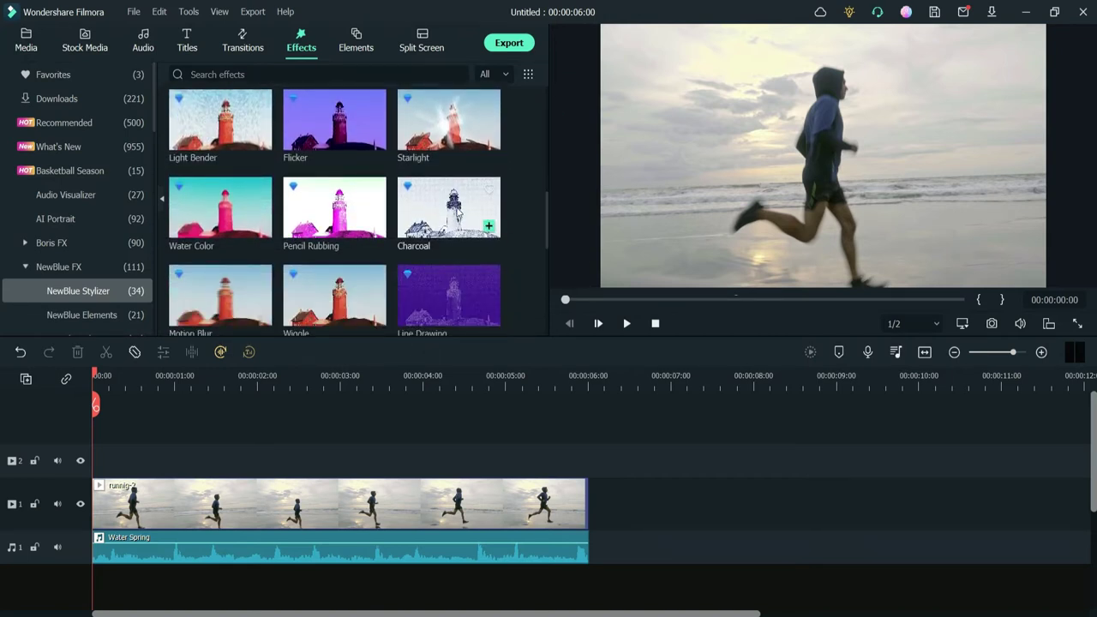
pyautogui.moveTo(438, 209); pyautogui.dragTo(62, 467)
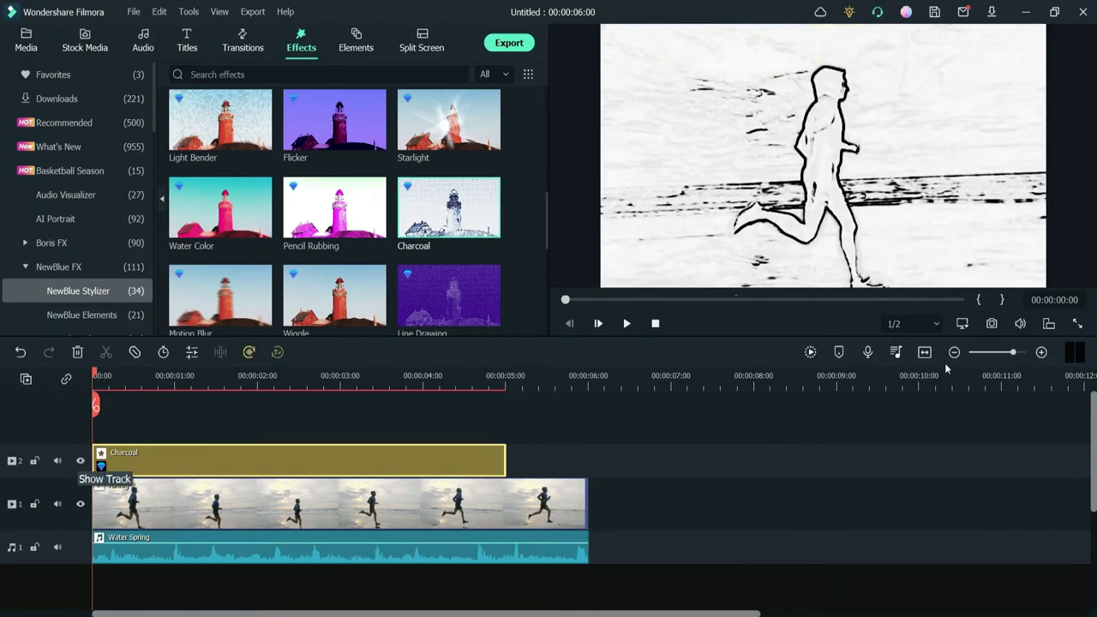
pyautogui.click(924, 353)
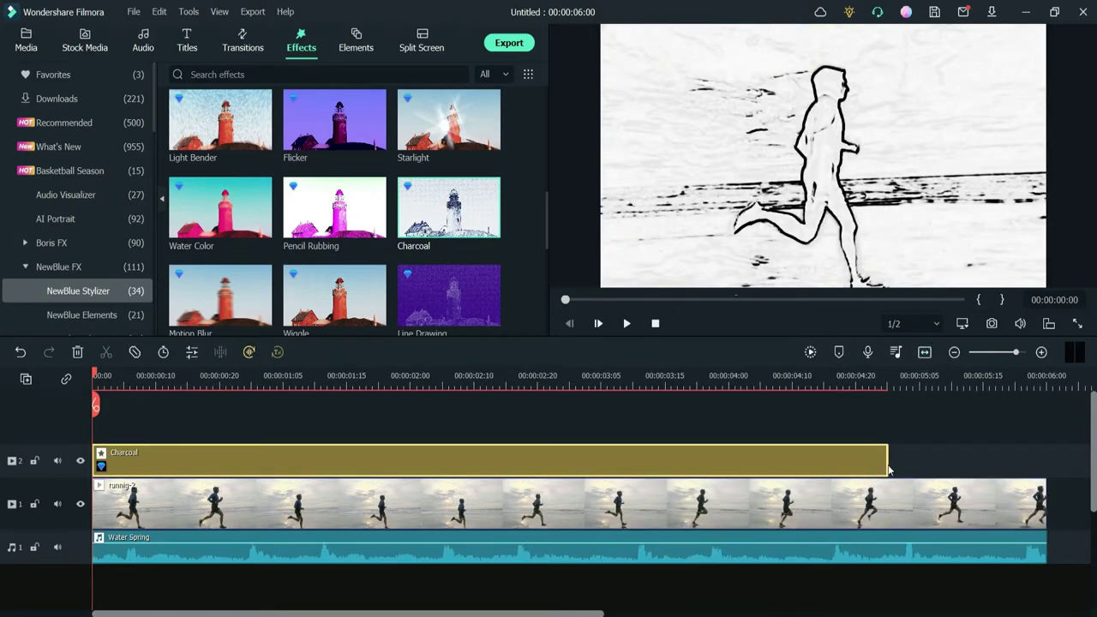
pyautogui.moveTo(887, 463); pyautogui.dragTo(1046, 462)
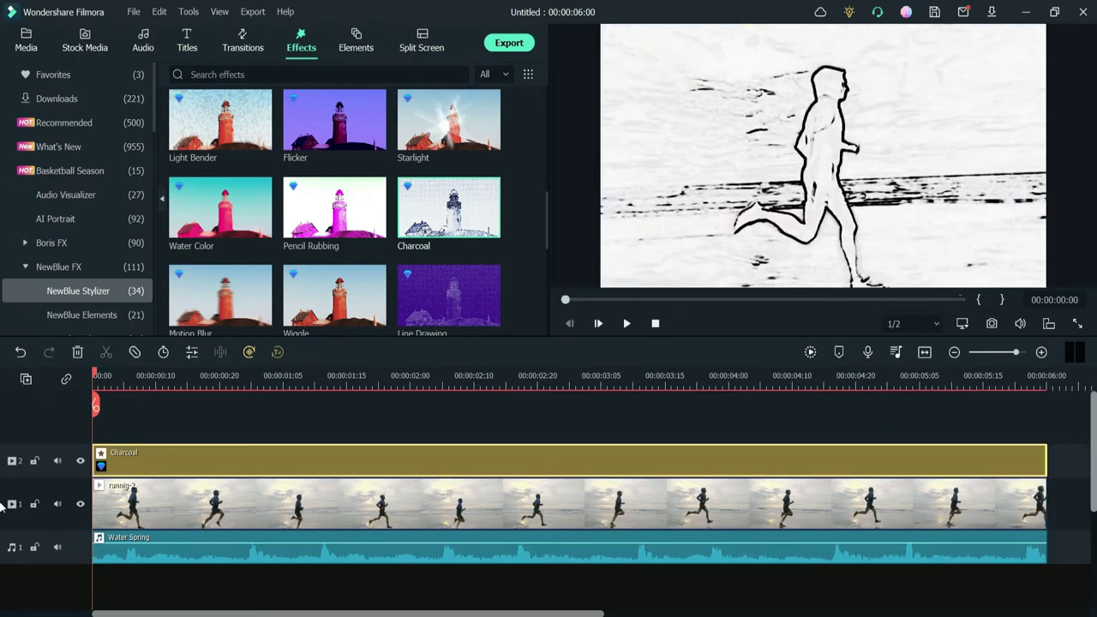
pyautogui.press('space')
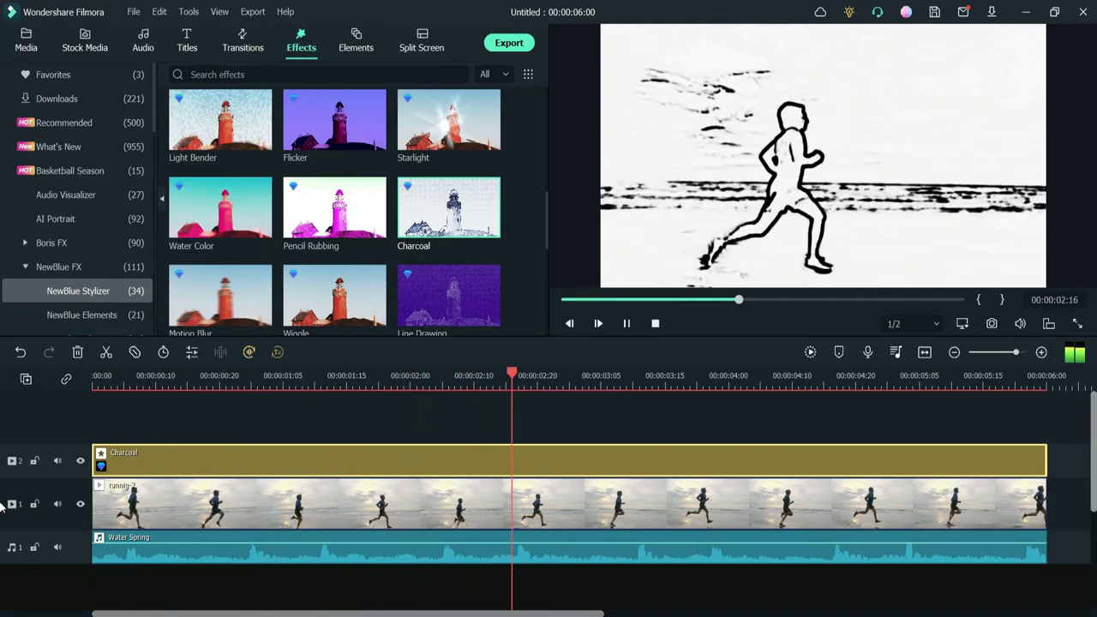
pyautogui.press('space')
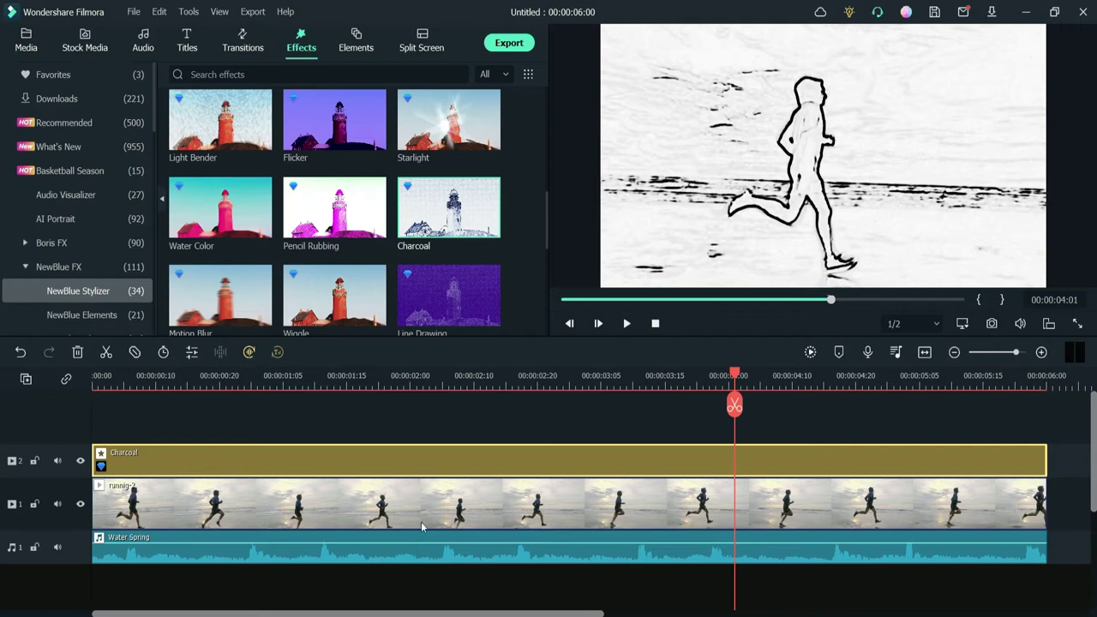
# - Open the settings of the Charcoal effect on video track 2 and apply its Charcoal preset
pyautogui.doubleClick(398, 461)
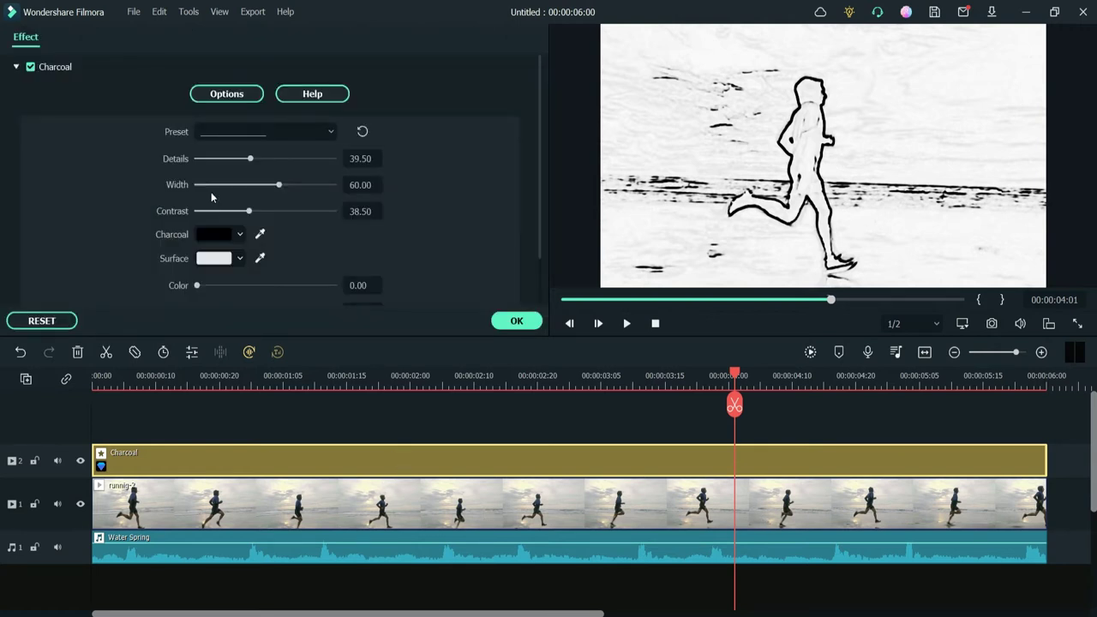
pyautogui.click(252, 134)
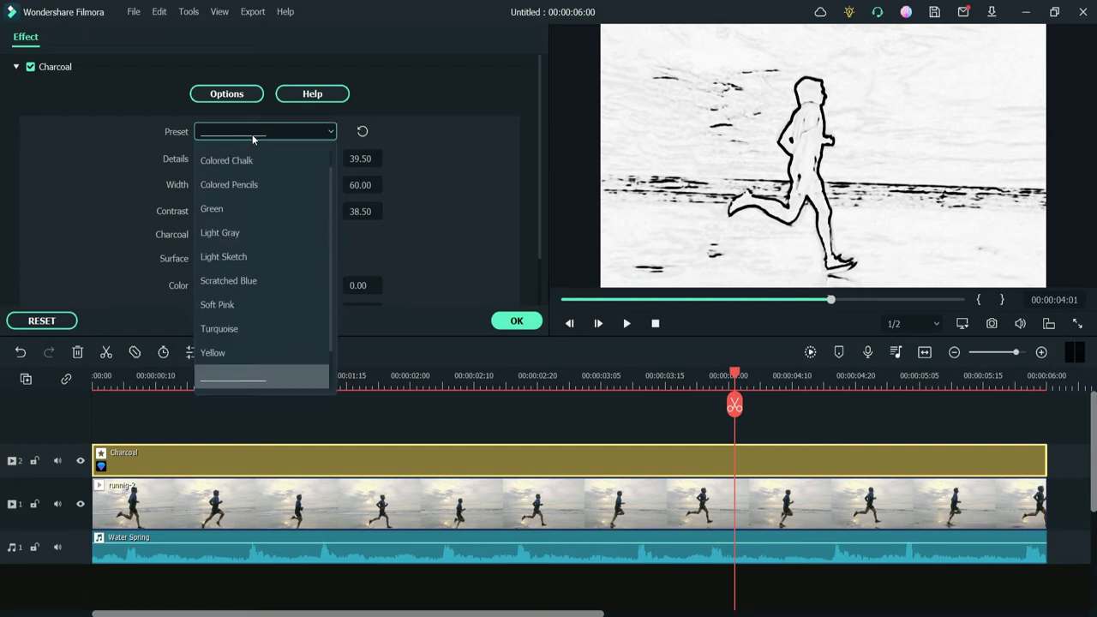
pyautogui.scroll(1, 265, 150)
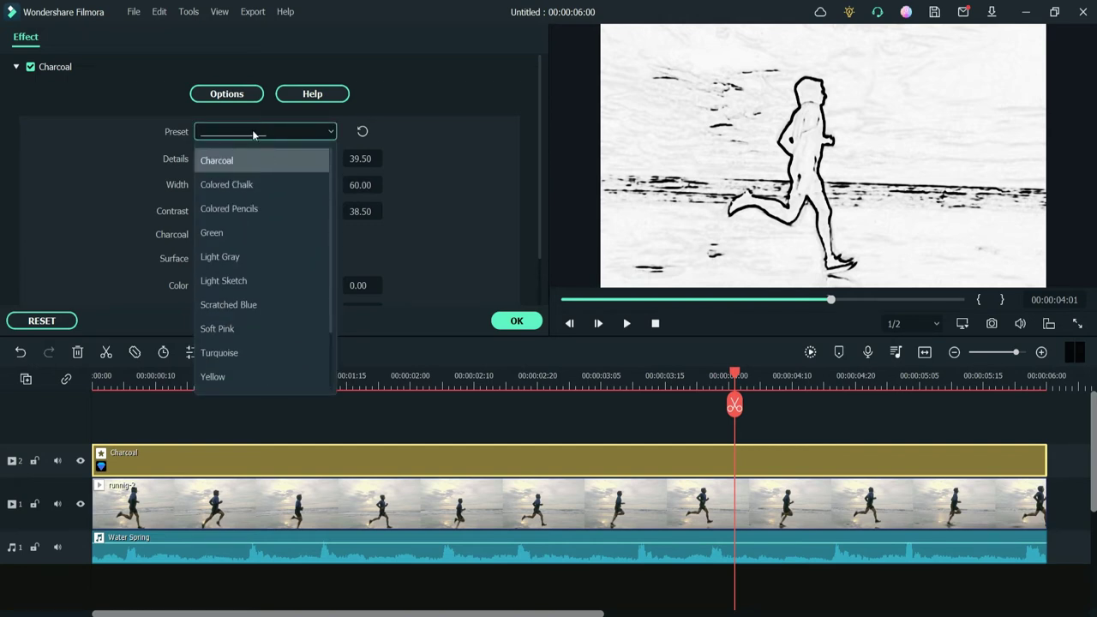
pyautogui.click(247, 162)
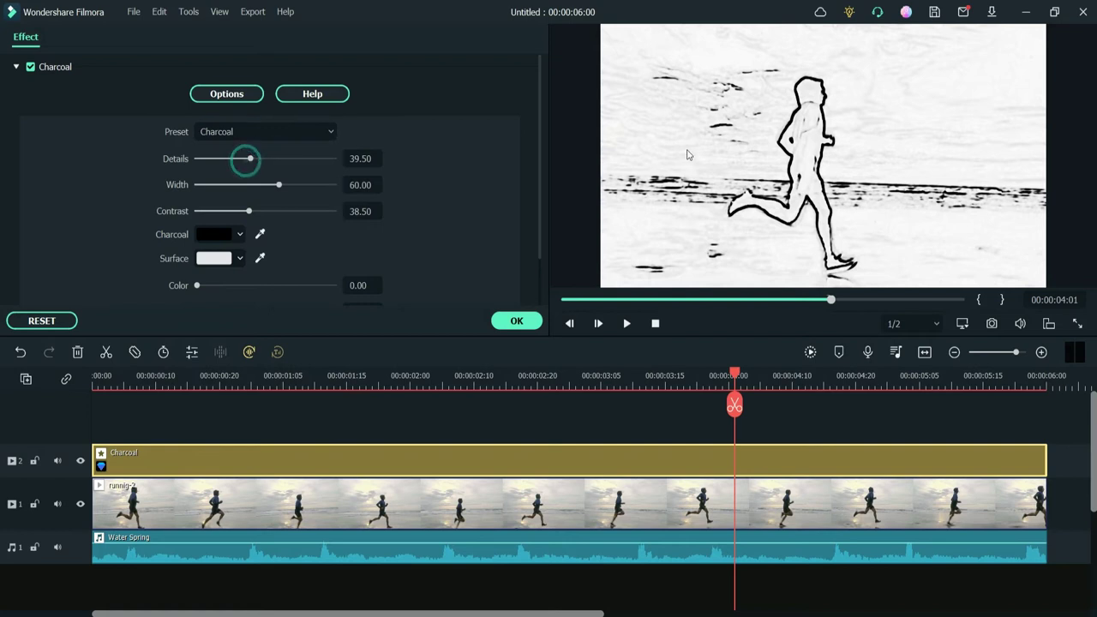
# - Try the Colored Chalk preset on the Charcoal effect, followed by the Colored Pencils preset
pyautogui.click(295, 133)
pyautogui.click(257, 185)
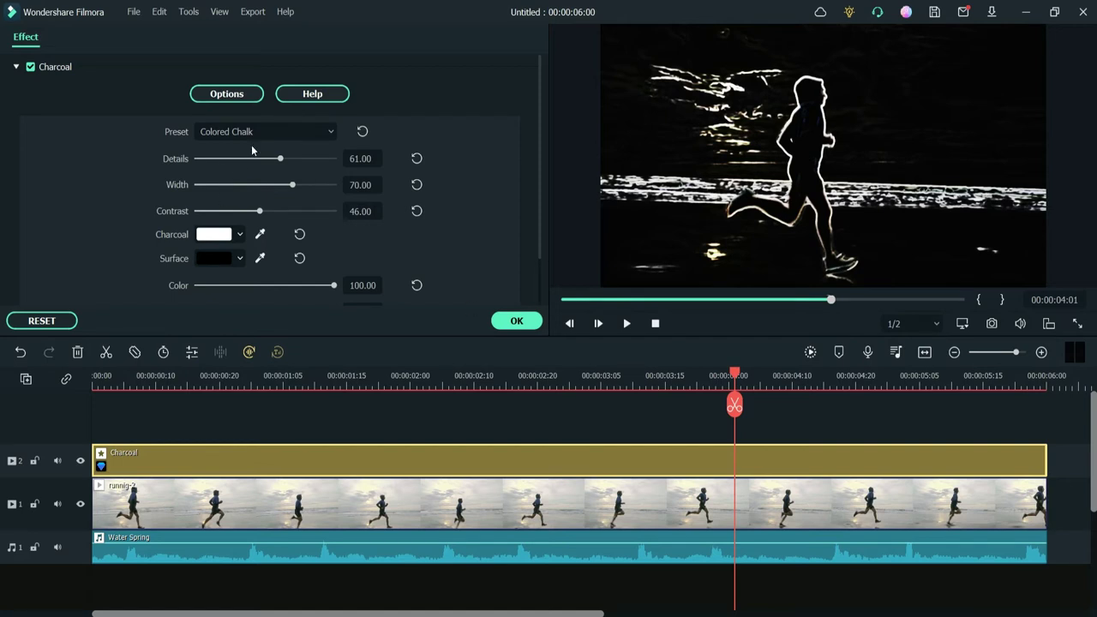
pyautogui.click(257, 131)
pyautogui.scroll(1, 264, 202)
pyautogui.click(263, 204)
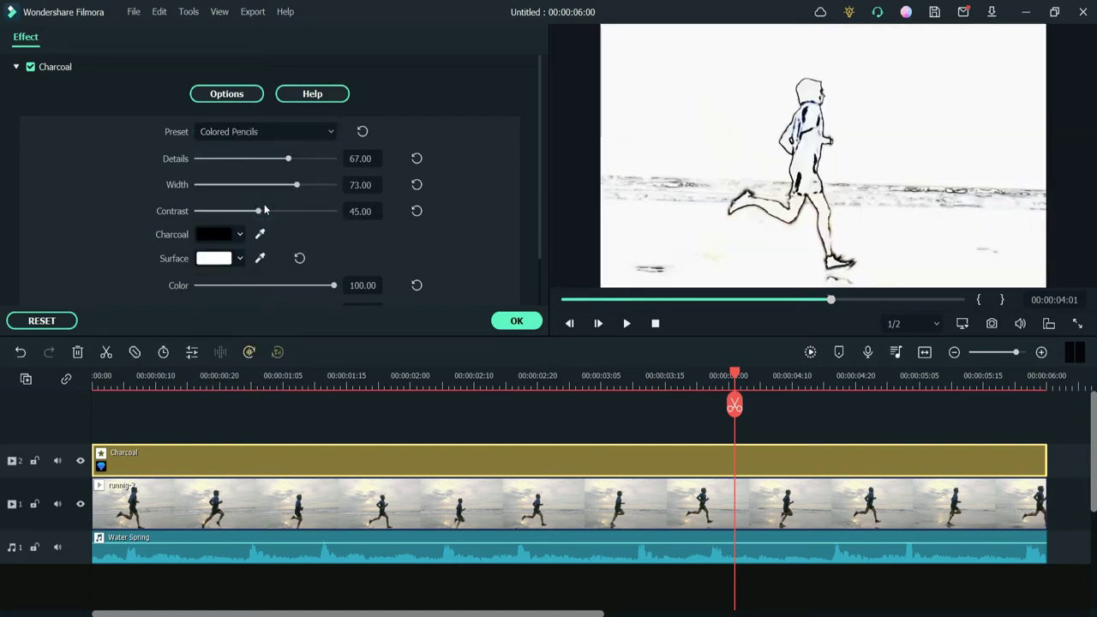
# - Try a dark red charcoal colour and a navy blue surface colour, and reset the surface colour to its default
pyautogui.click(215, 237)
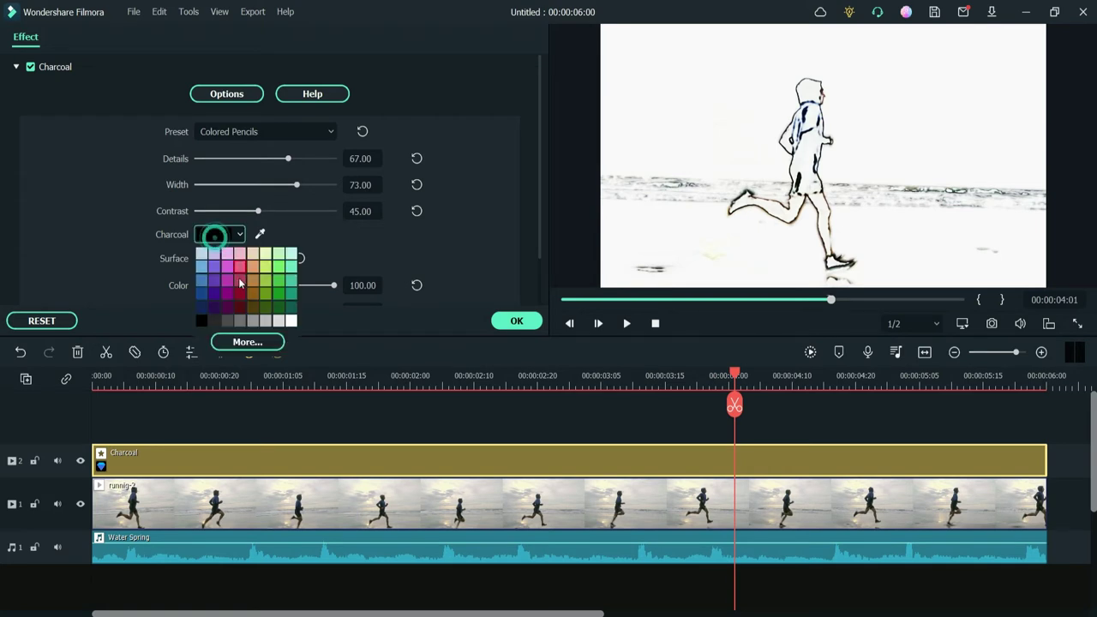
pyautogui.click(239, 293)
pyautogui.click(221, 258)
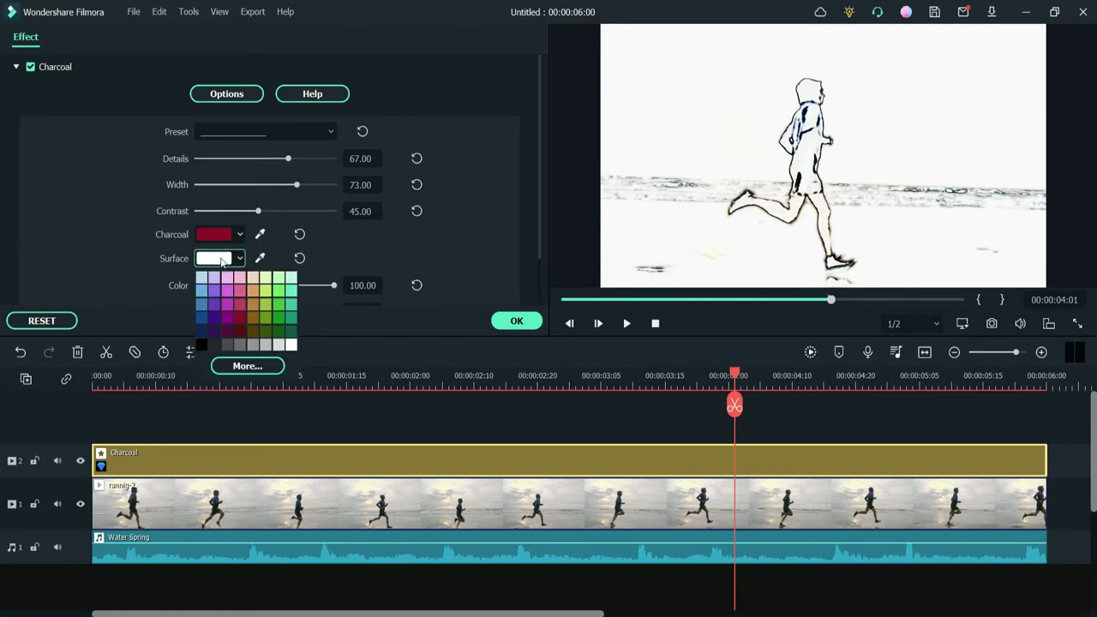
pyautogui.click(204, 330)
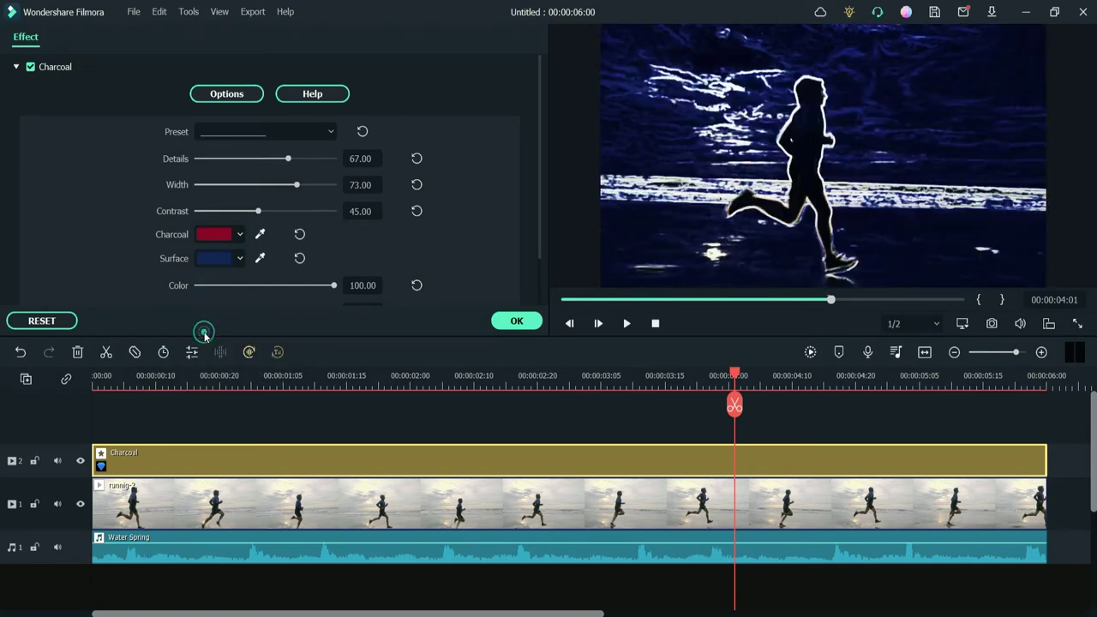
pyautogui.click(299, 257)
# - Try the Green preset with the charcoal colour changed to white and the surface colour to pinkish red
pyautogui.click(311, 136)
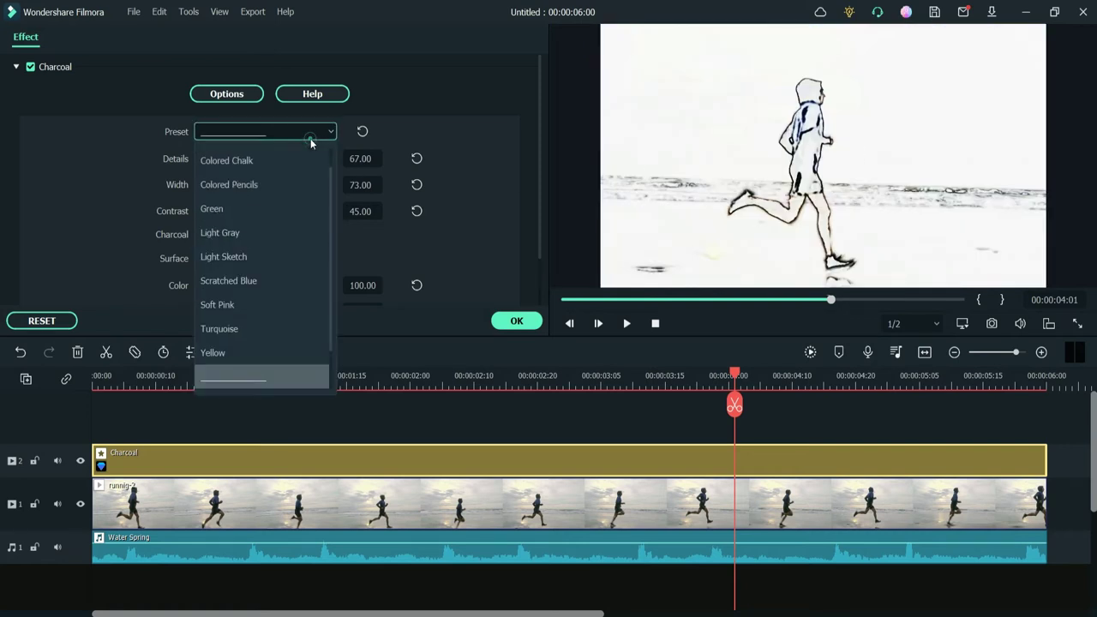
pyautogui.click(286, 212)
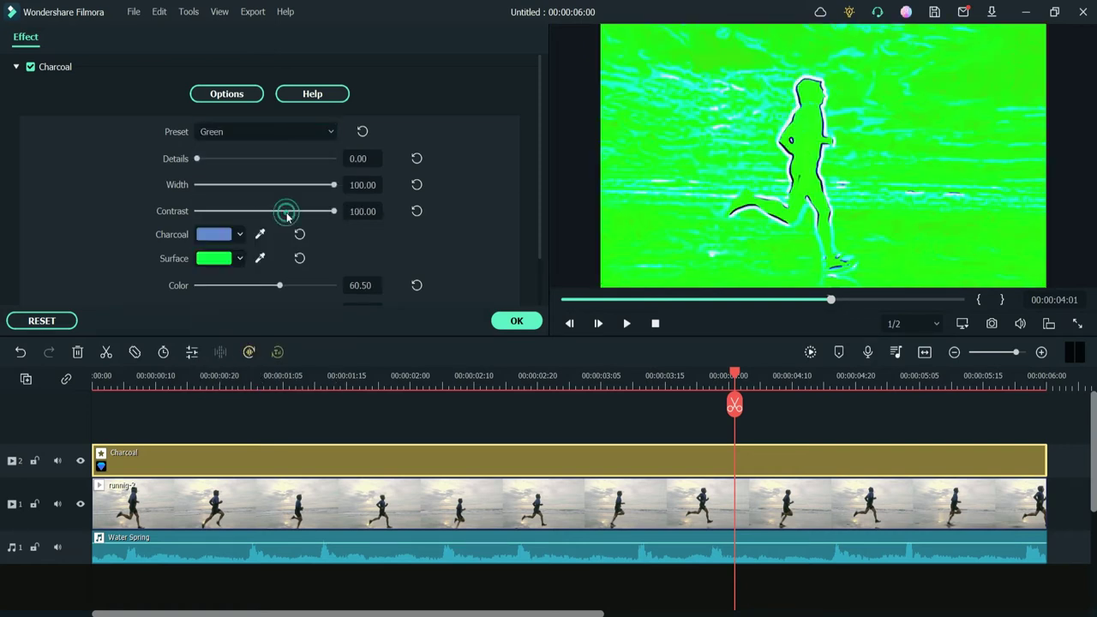
pyautogui.click(216, 236)
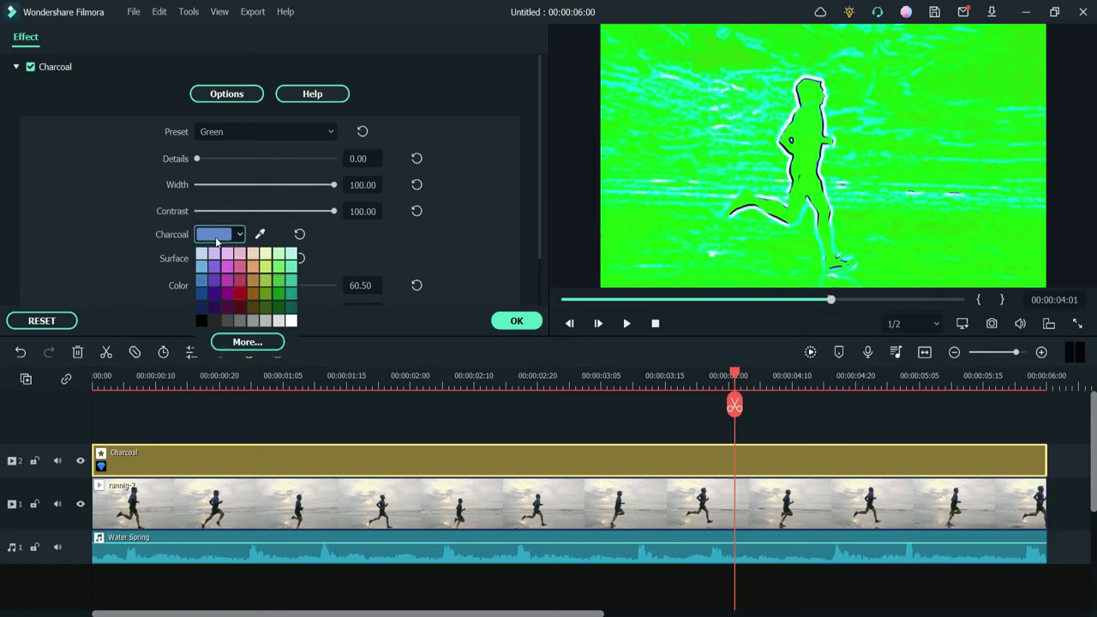
pyautogui.click(288, 322)
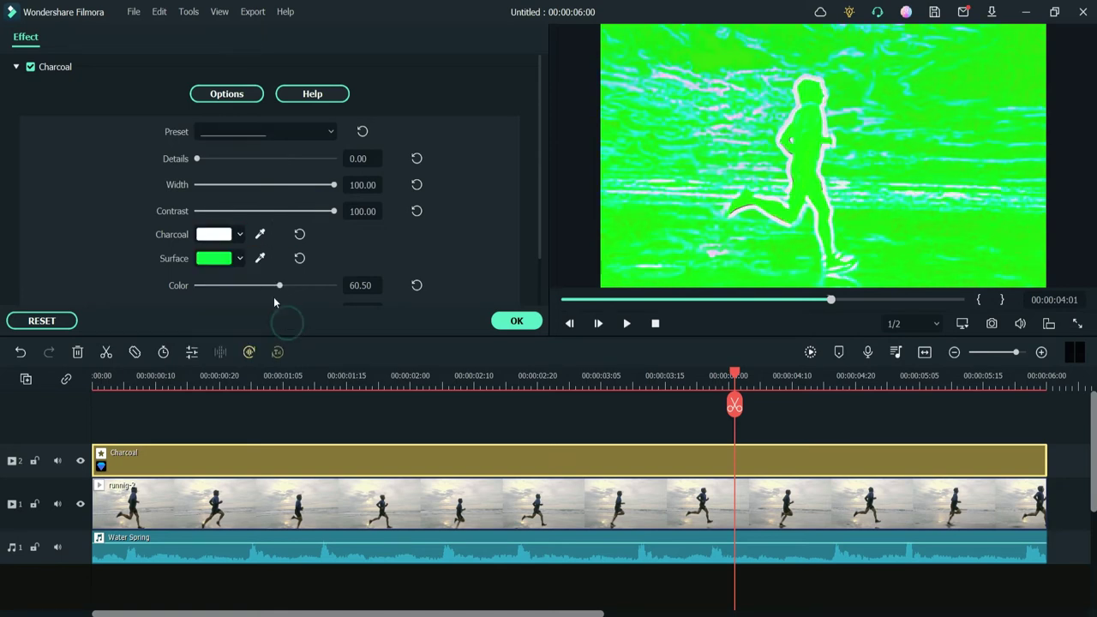
pyautogui.click(218, 260)
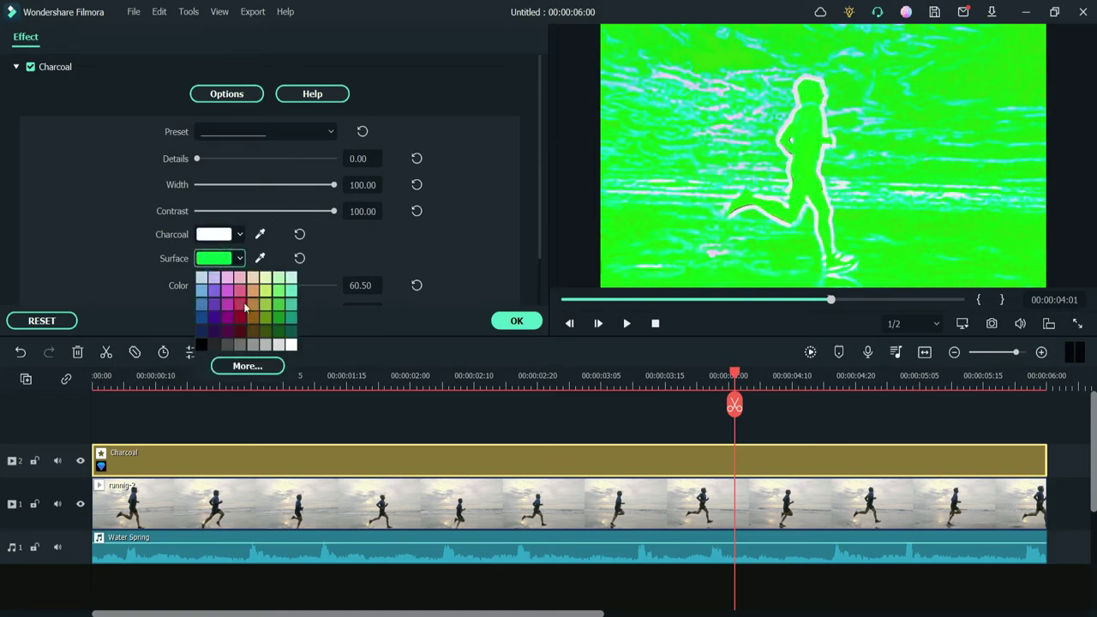
pyautogui.click(244, 305)
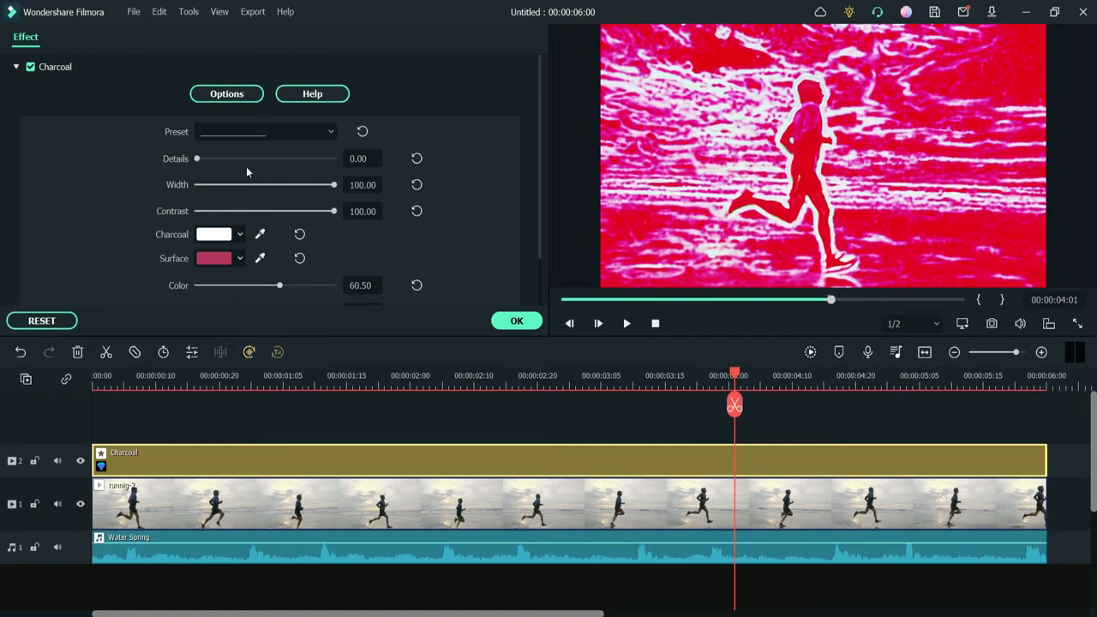
# - Try the Light Gray preset on the Charcoal effect, followed by the Light Sketch preset
pyautogui.click(248, 131)
pyautogui.click(269, 234)
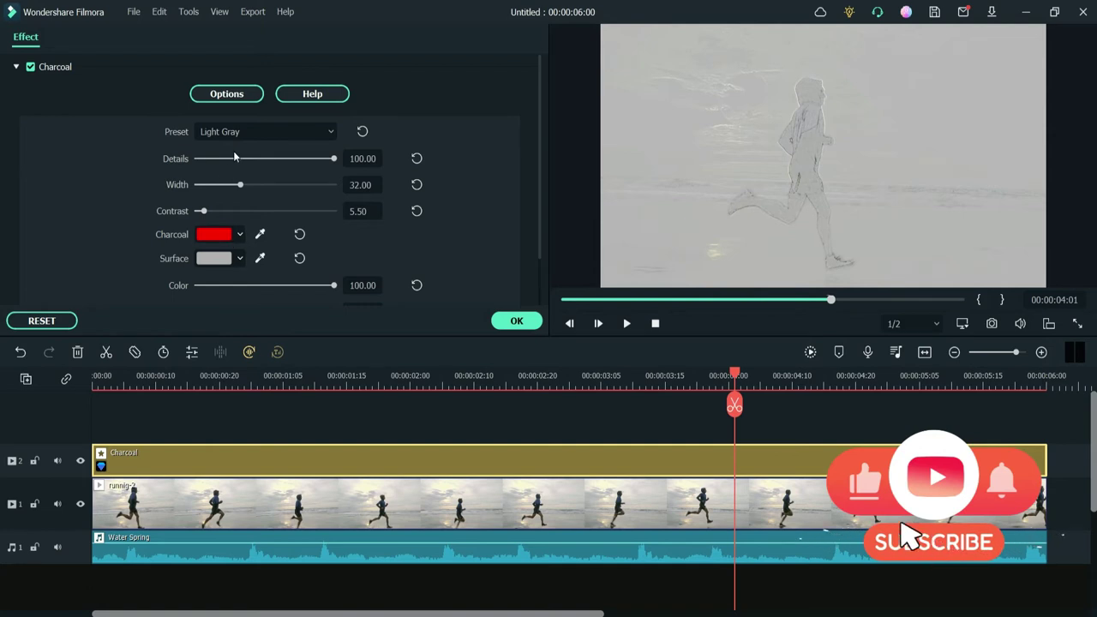
pyautogui.click(238, 130)
pyautogui.click(251, 257)
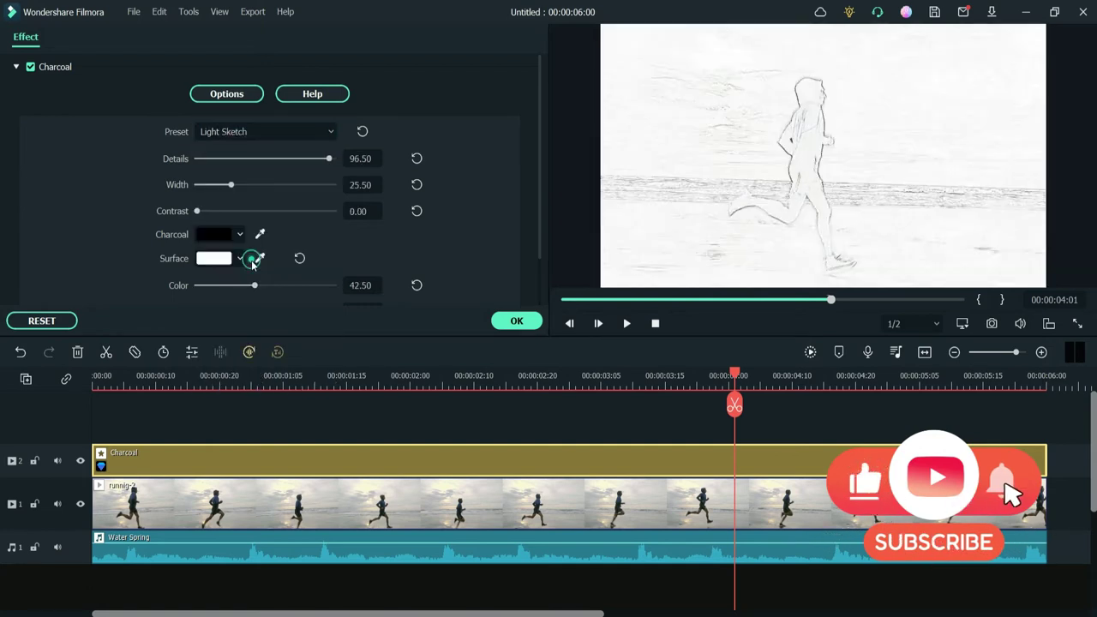
# - Try the Scratched Blue preset with a light green charcoal colour and a dark purple surface colour
pyautogui.click(243, 133)
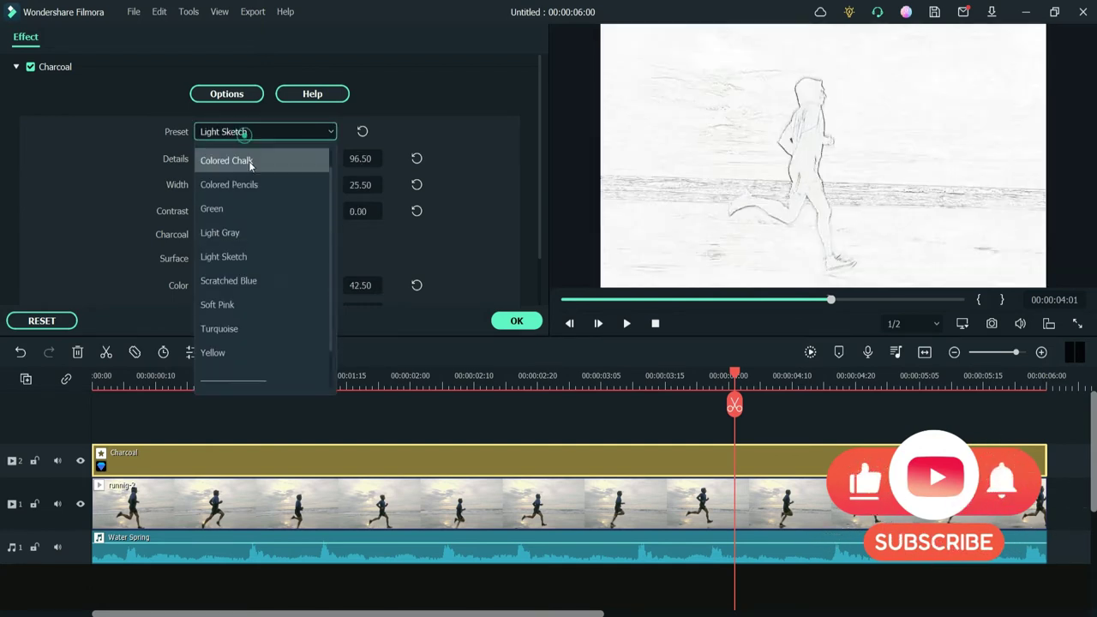
pyautogui.click(260, 282)
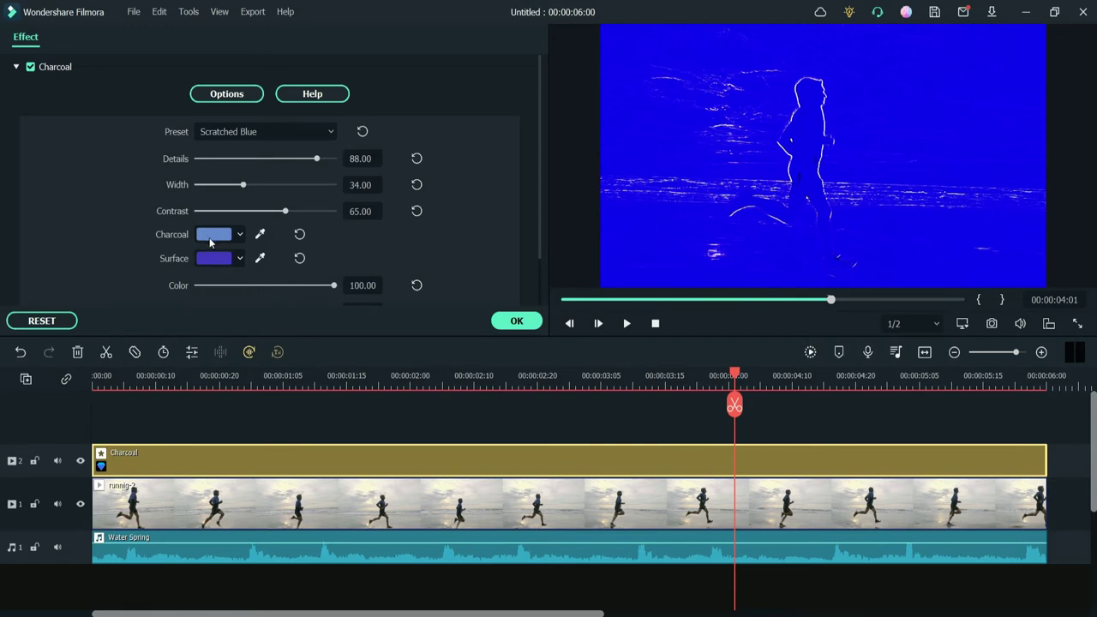
pyautogui.click(210, 242)
pyautogui.click(276, 260)
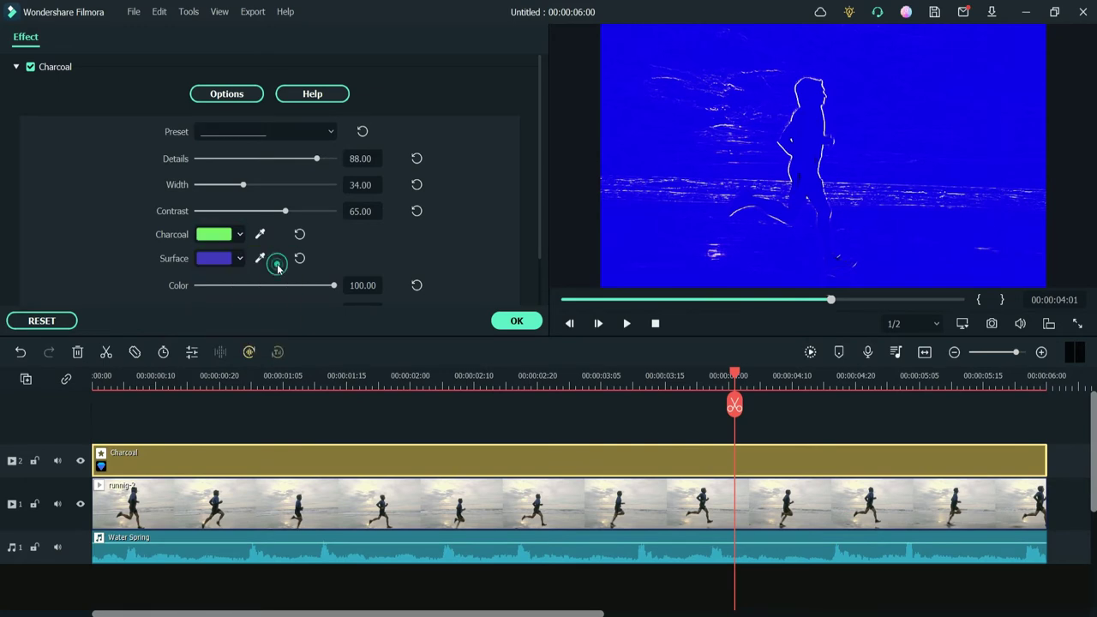
pyautogui.click(217, 260)
pyautogui.click(226, 307)
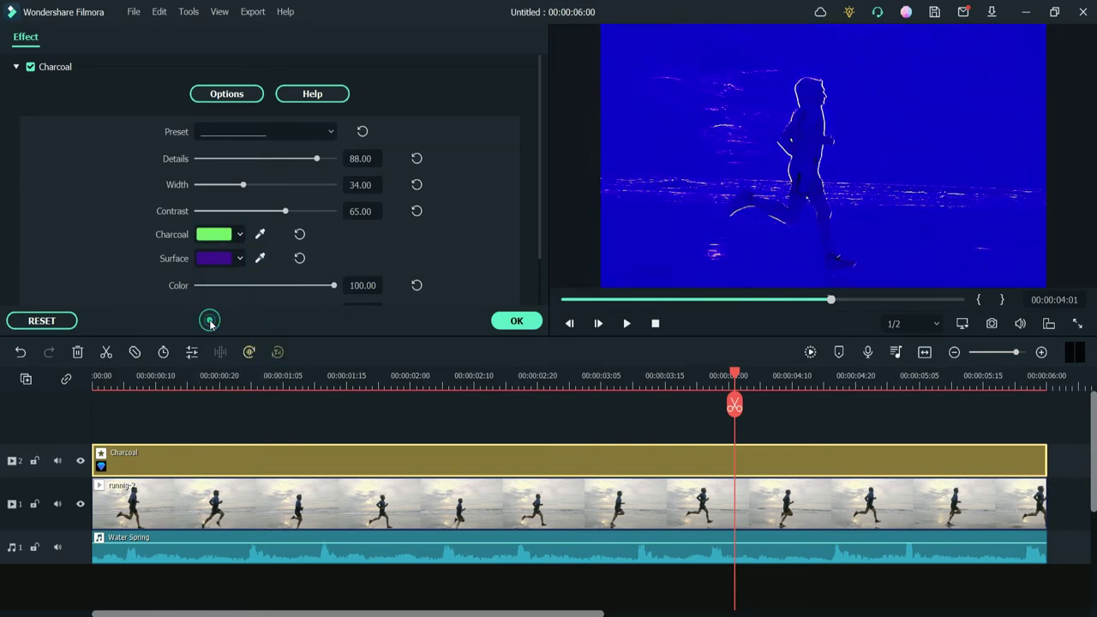
# - Try the Soft Pink preset on the Charcoal effect, followed by the Turquoise preset
pyautogui.click(261, 131)
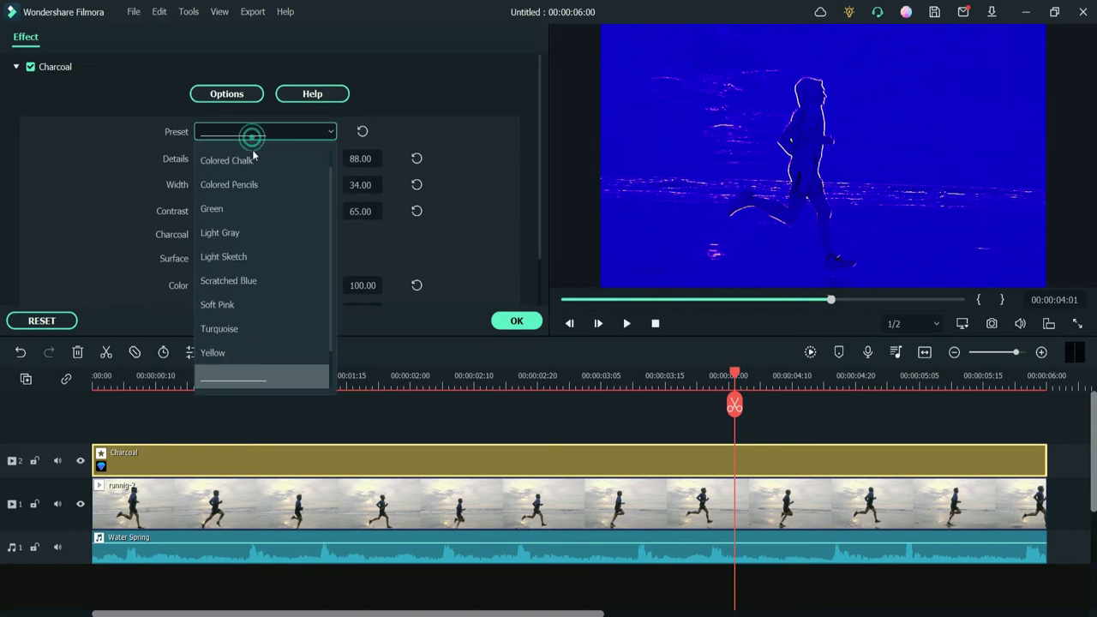
pyautogui.click(268, 305)
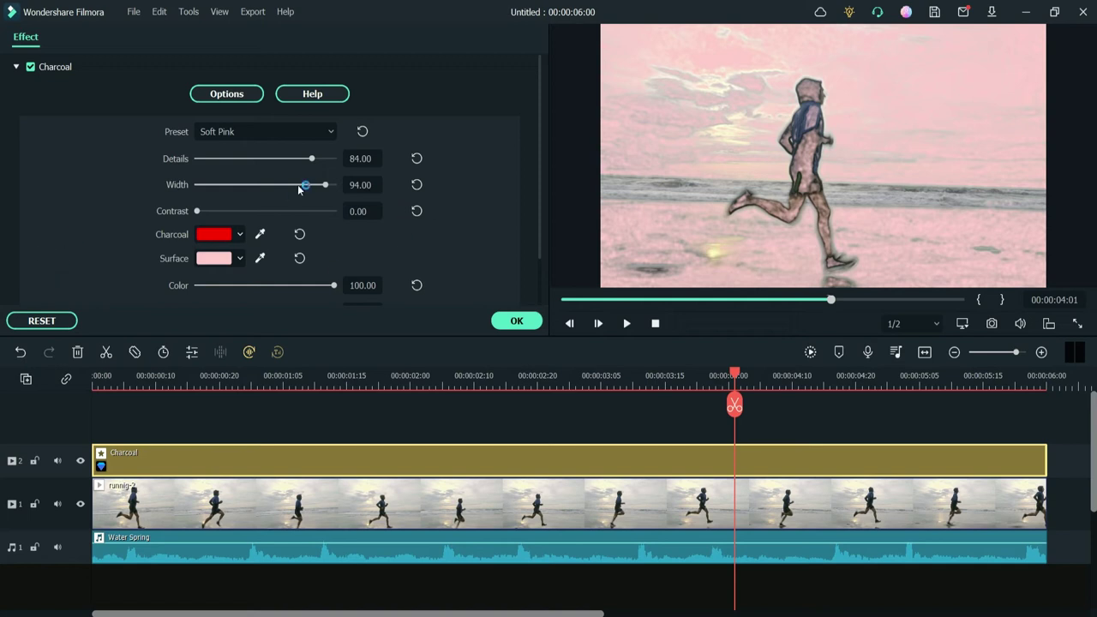
pyautogui.click(225, 131)
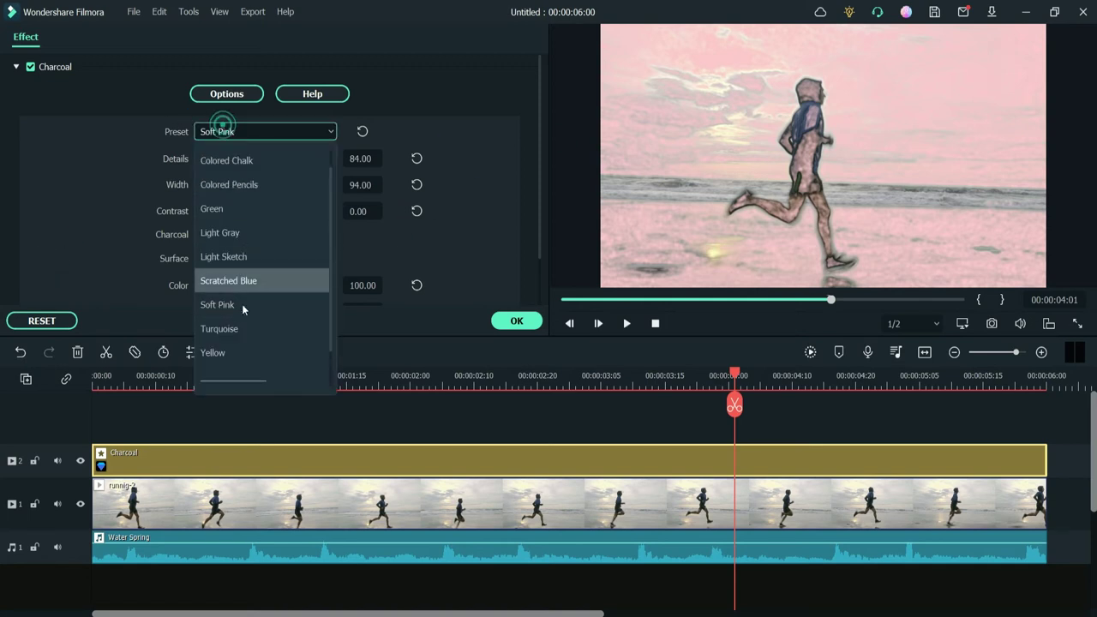
pyautogui.click(242, 330)
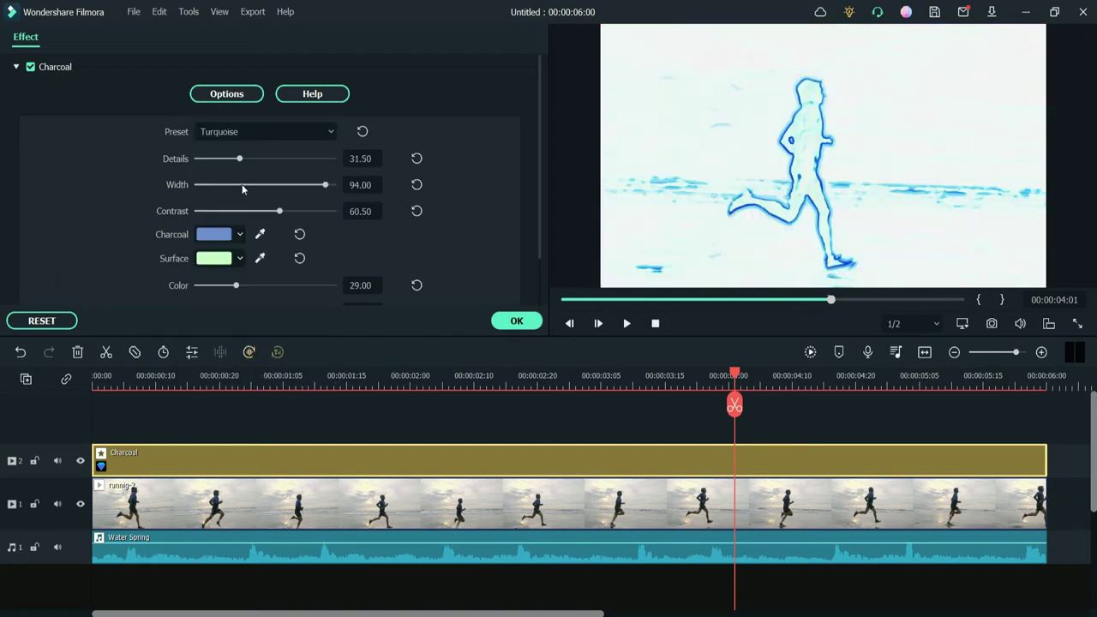
# - Try the Yellow preset with the surface colour changed to light pink, and play back the result
pyautogui.click(258, 131)
pyautogui.click(243, 351)
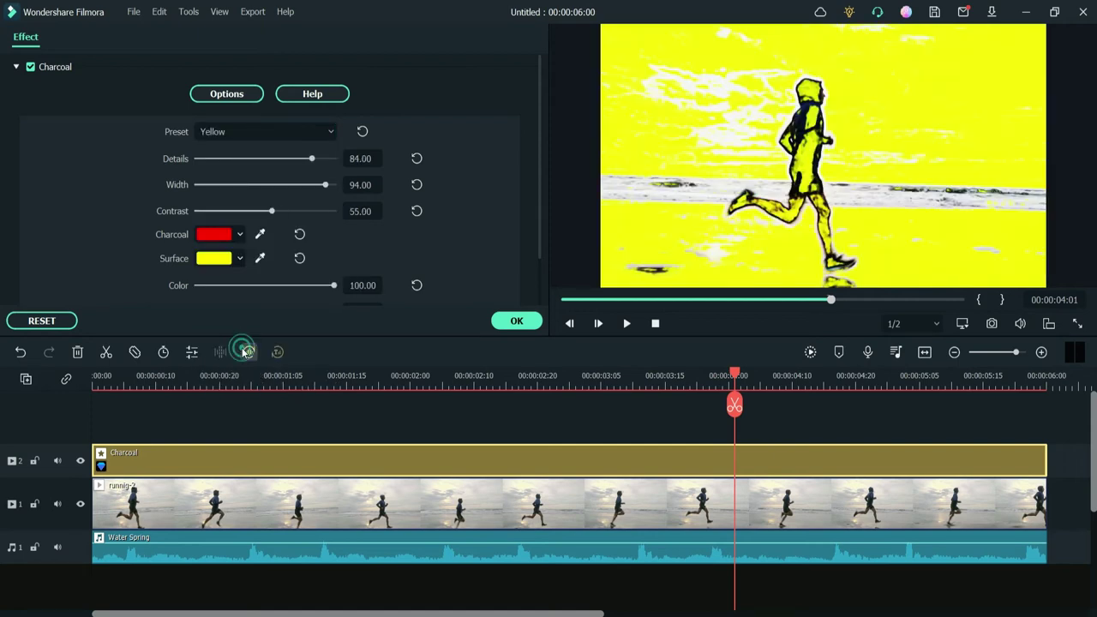
pyautogui.click(214, 258)
pyautogui.click(239, 286)
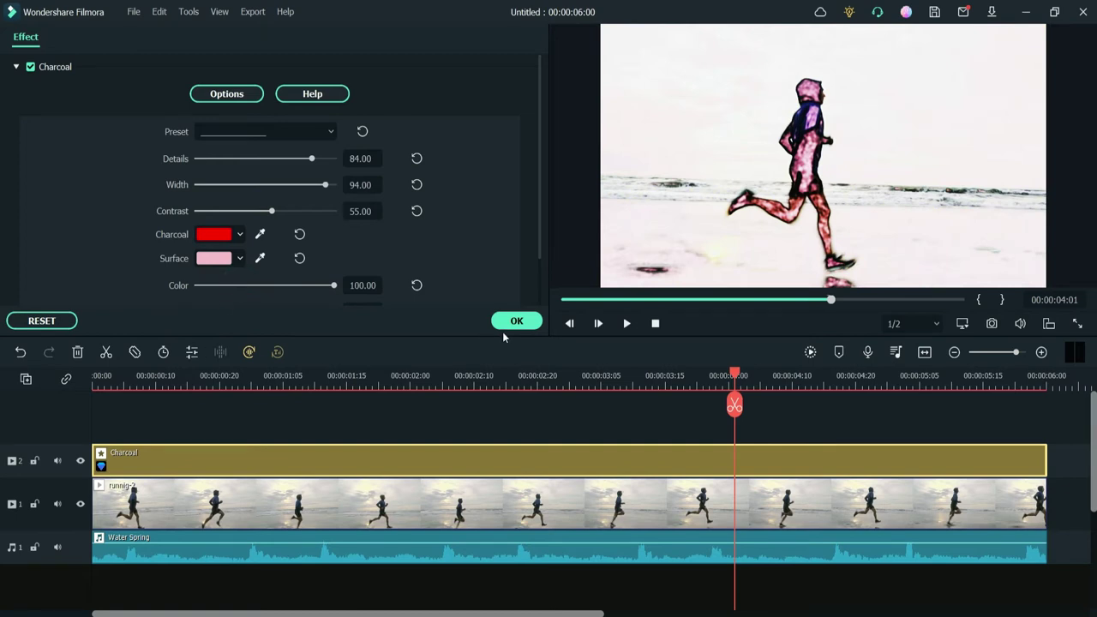
pyautogui.press('space')
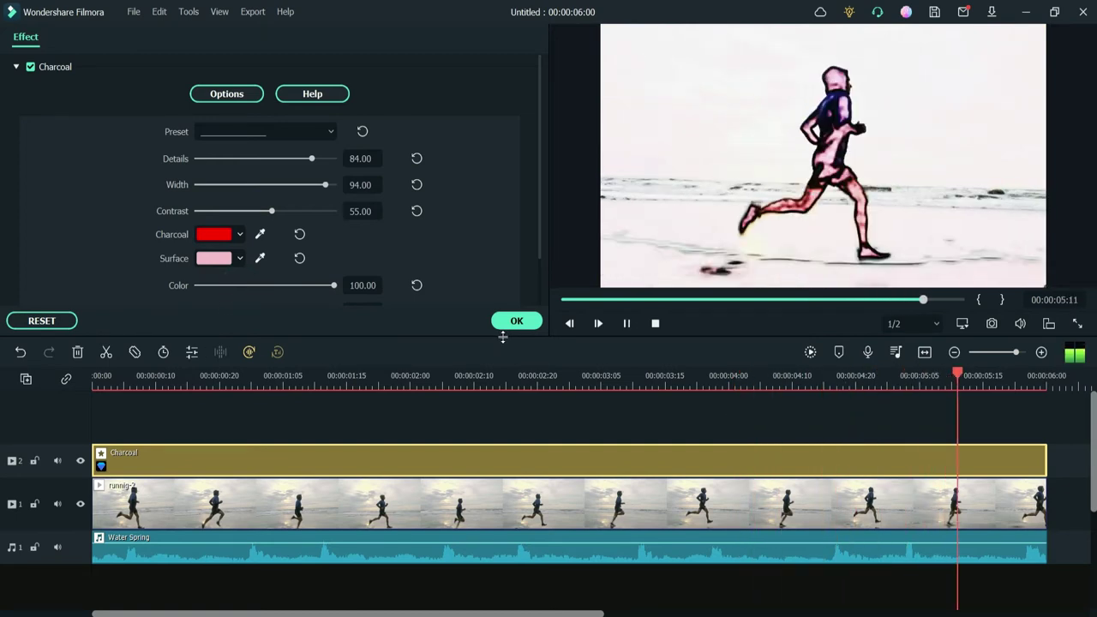
pyautogui.press('space')
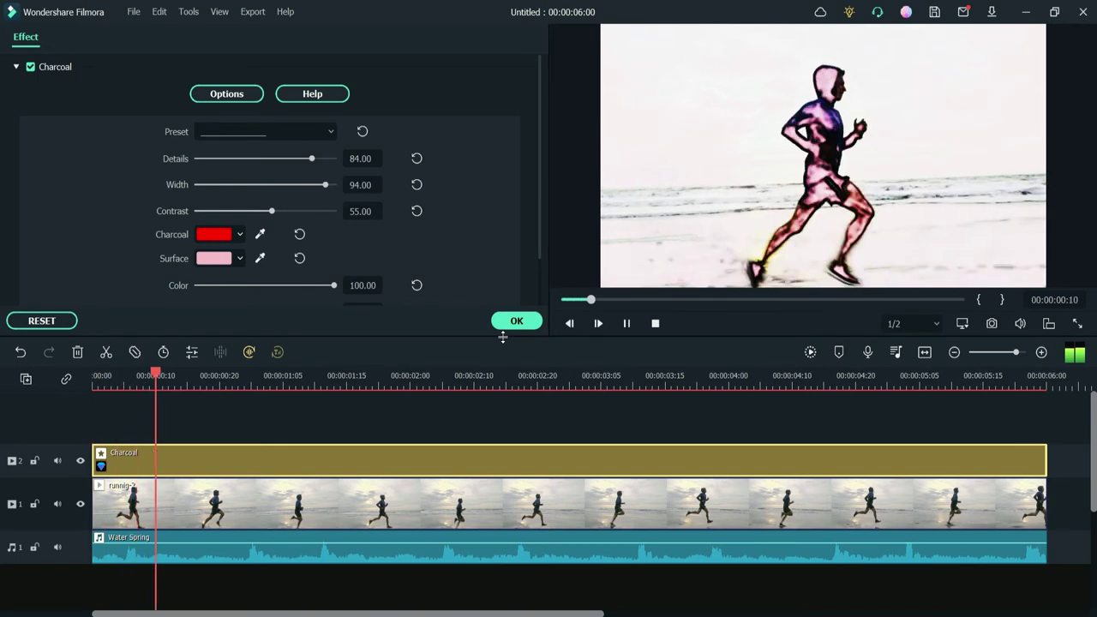
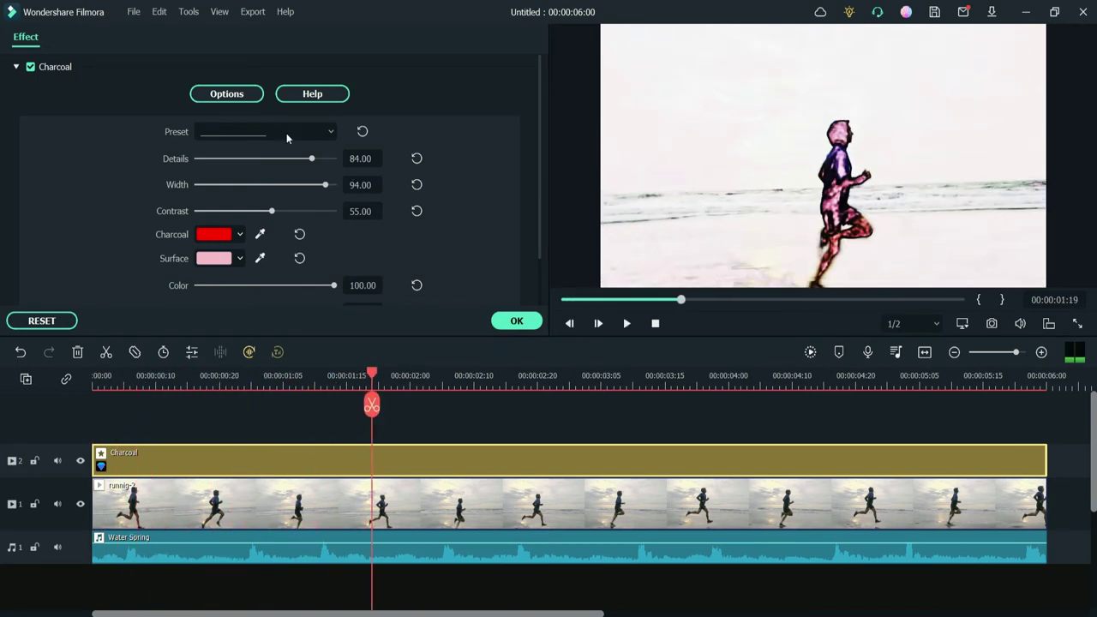
# - Look through the effect's preset options and reapply the Charcoal preset
pyautogui.scroll(-2, 290, 202)
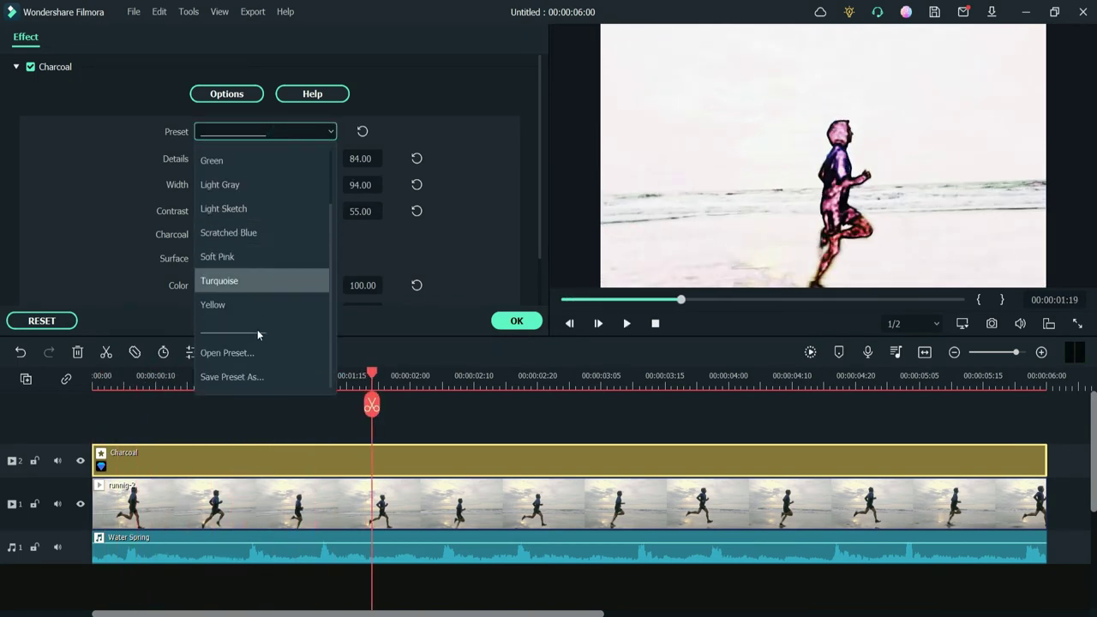
pyautogui.scroll(2, 263, 257)
pyautogui.click(256, 161)
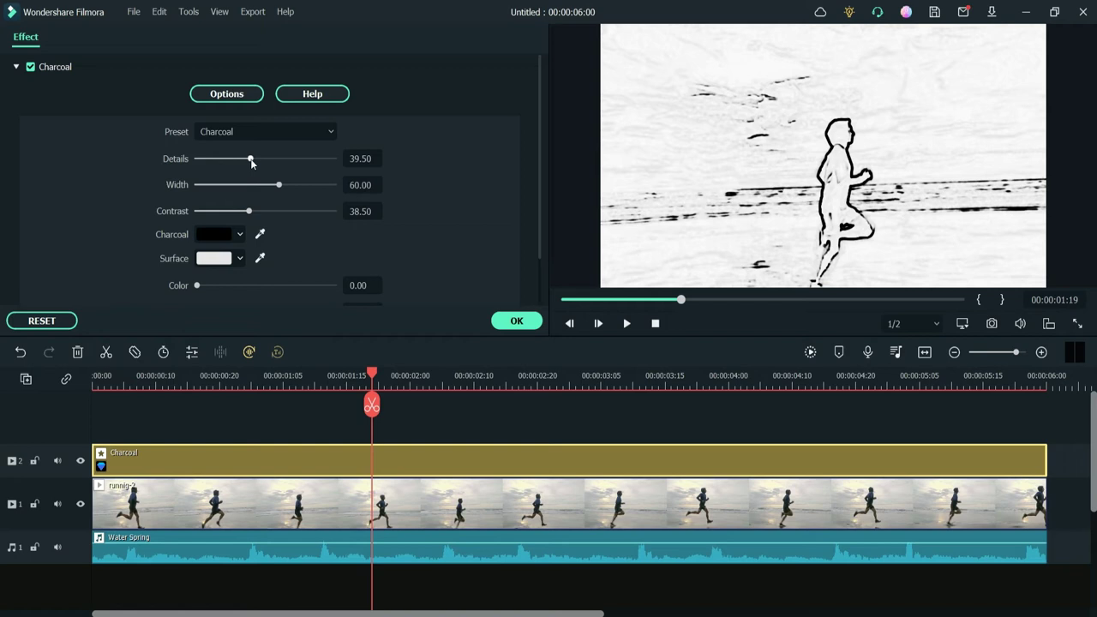
# - Set the Charcoal effect's Details to about 55.73, Width to about 68.23 and Contrast to about 51.56, previewing playback
pyautogui.moveTo(251, 159); pyautogui.dragTo(274, 159)
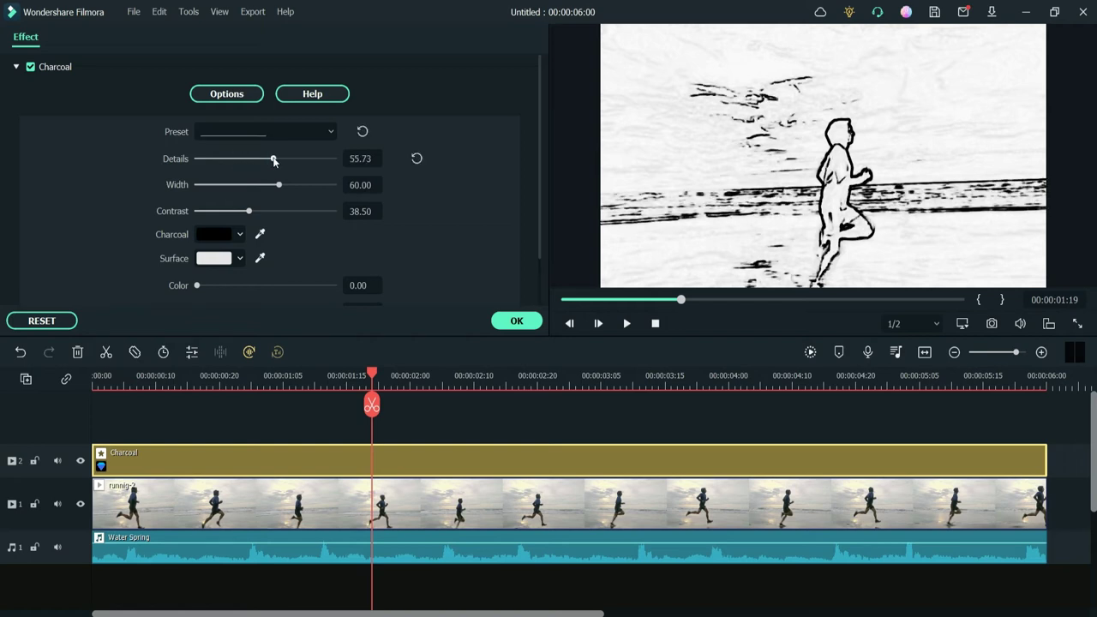
pyautogui.click(221, 375)
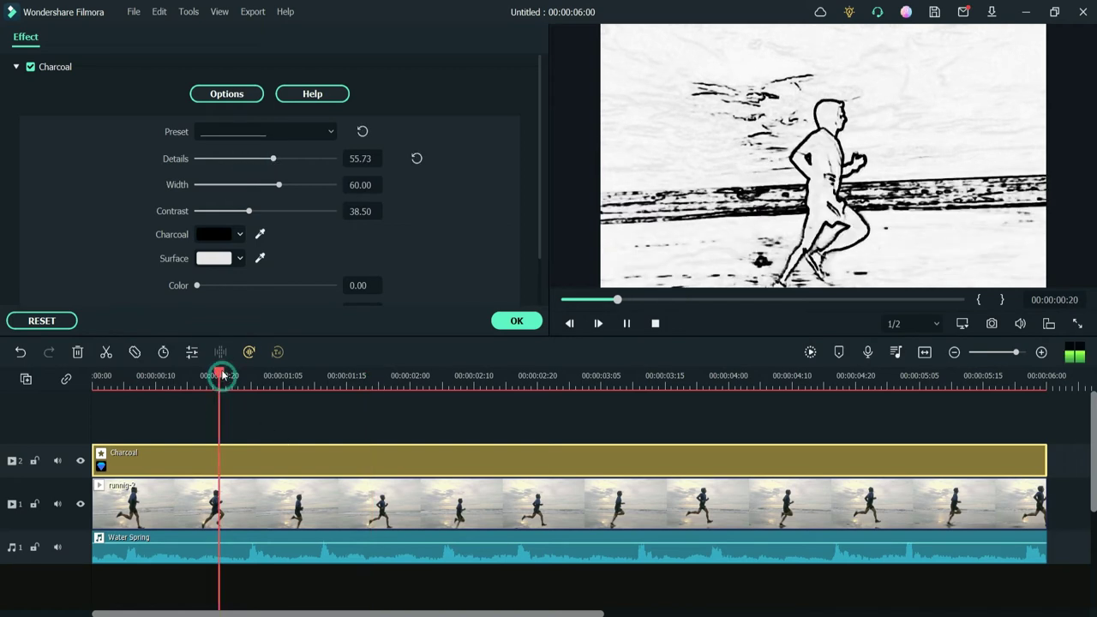
pyautogui.press('space')
pyautogui.moveTo(279, 184)
pyautogui.mouseDown()
pyautogui.moveTo(289, 185)
pyautogui.moveTo(260, 211)
pyautogui.mouseUp()
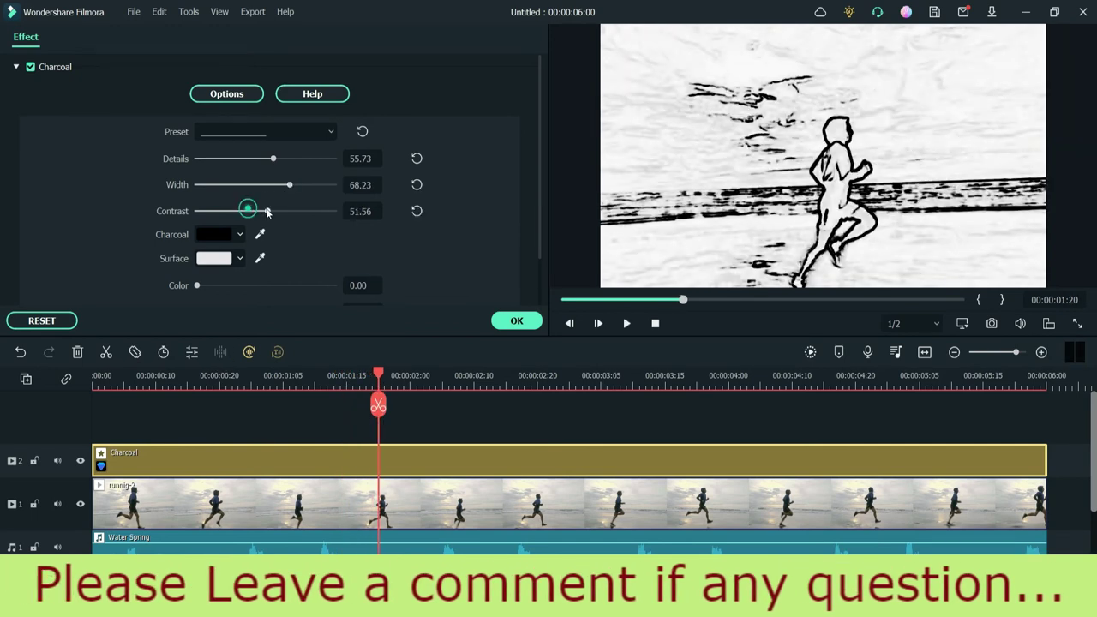
# - Try a dark red charcoal colour, with the surface colour set to light green and then pale yellow-green
pyautogui.click(220, 235)
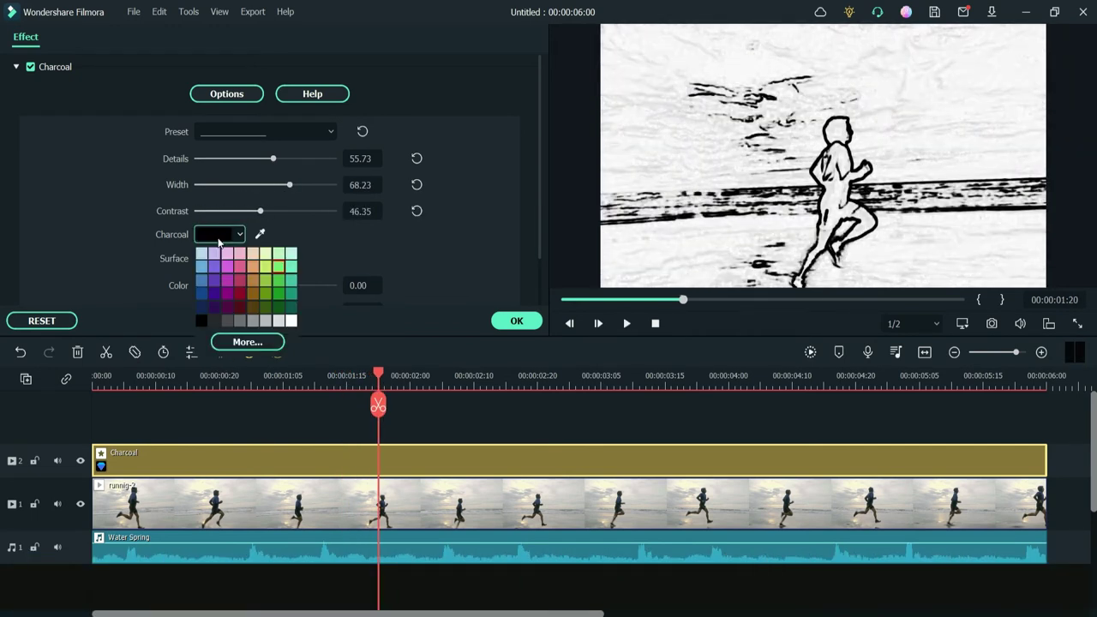
pyautogui.click(240, 305)
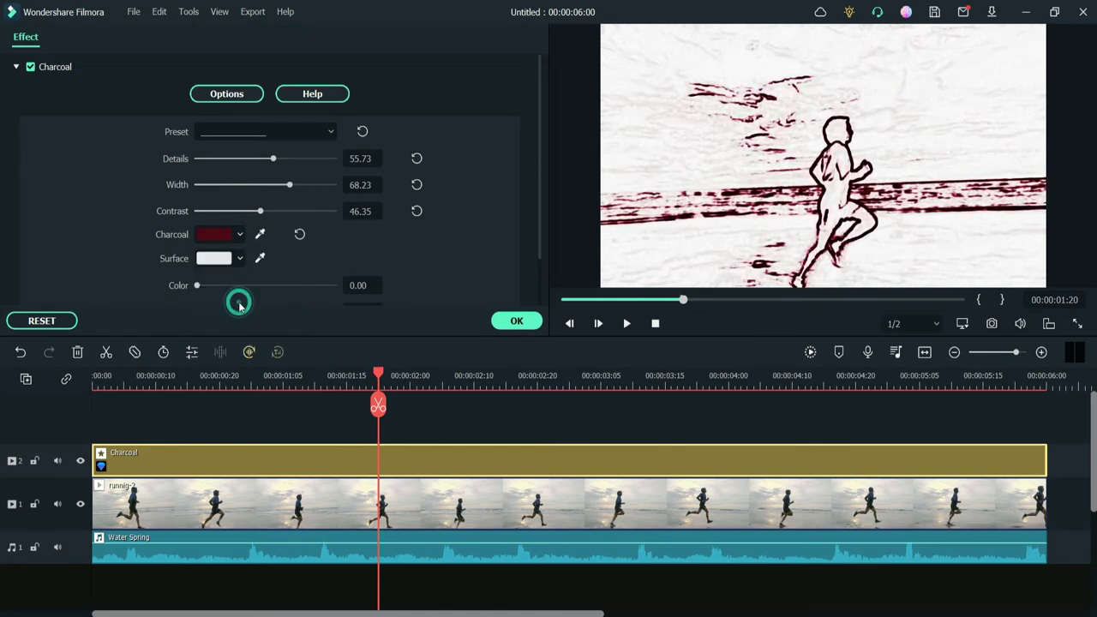
pyautogui.click(214, 261)
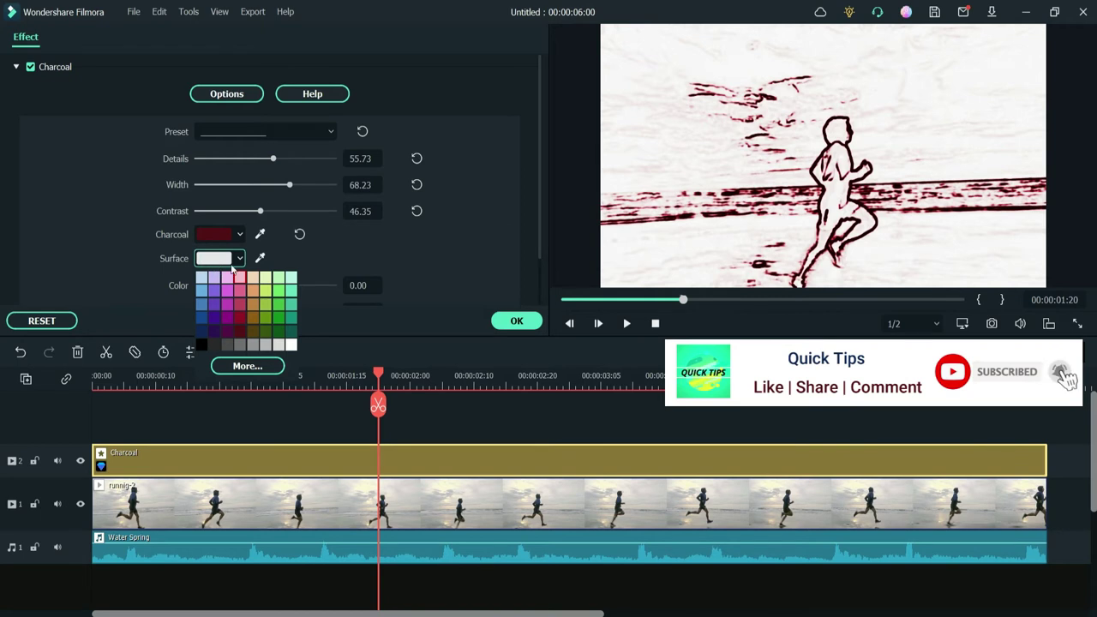
pyautogui.click(280, 278)
pyautogui.click(219, 253)
pyautogui.click(264, 278)
# - Try dark blue as the charcoal colour and play back the video from near its start
pyautogui.click(220, 234)
pyautogui.click(204, 307)
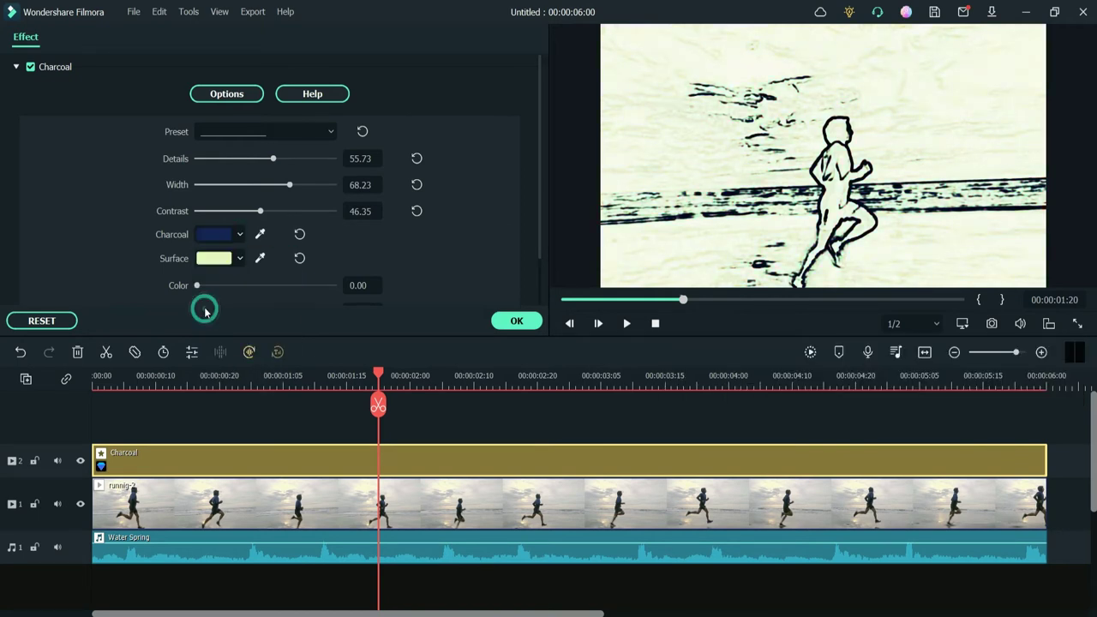
pyautogui.click(124, 376)
pyautogui.press('space')
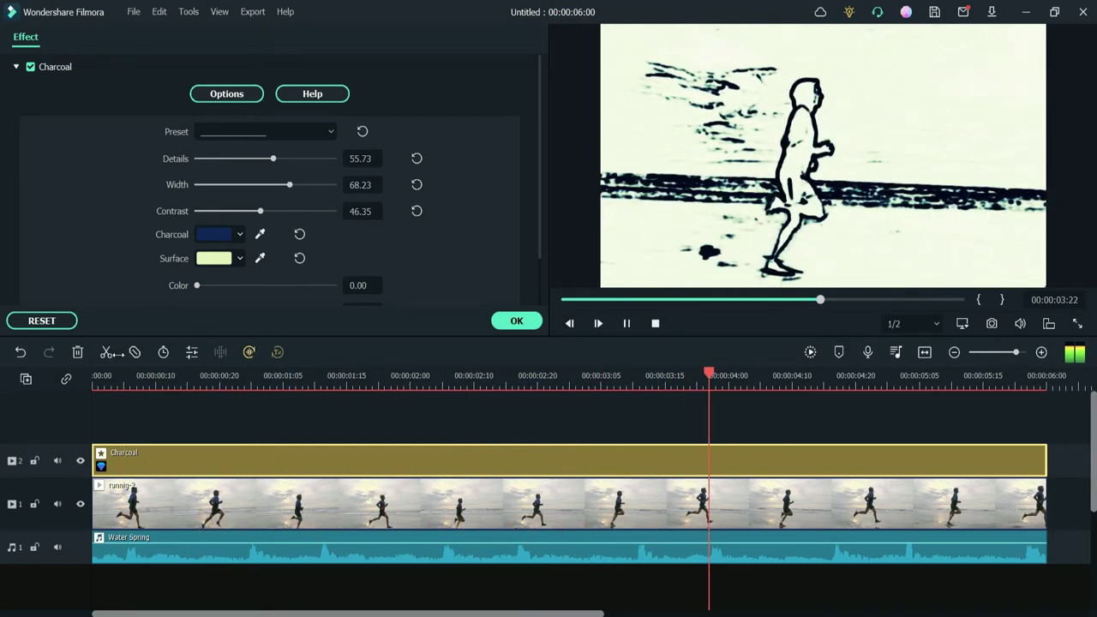
# - Try a Color amount of 34.90 on the effect, and reapply the Charcoal preset
pyautogui.click(199, 285)
pyautogui.moveTo(239, 293)
pyautogui.mouseDown()
pyautogui.moveTo(318, 285)
pyautogui.moveTo(243, 286)
pyautogui.mouseUp()
pyautogui.click(238, 133)
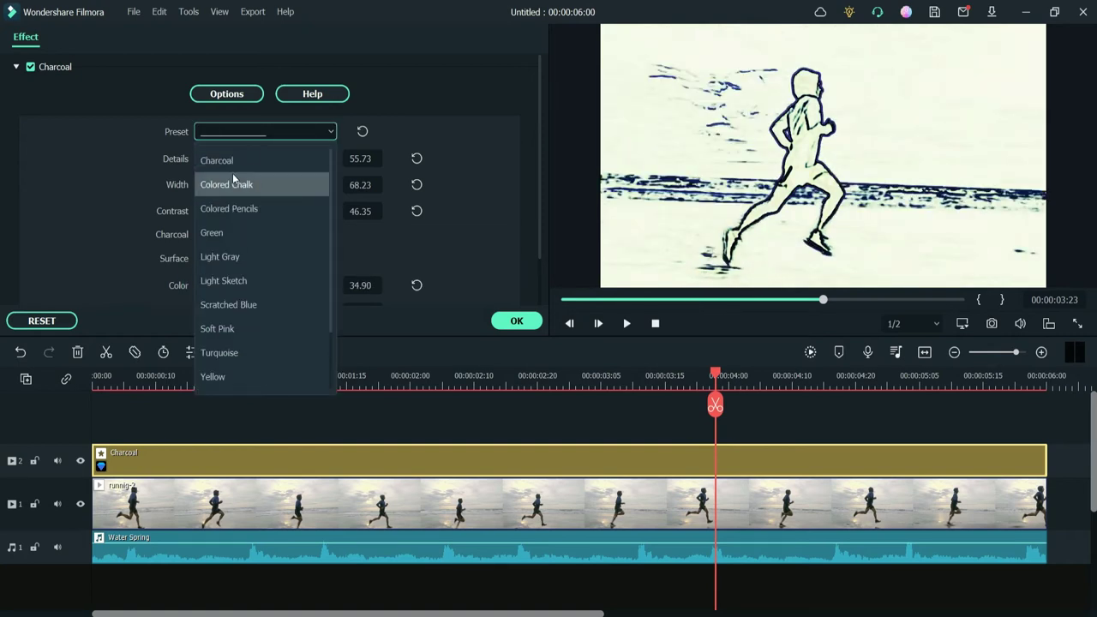
pyautogui.click(227, 155)
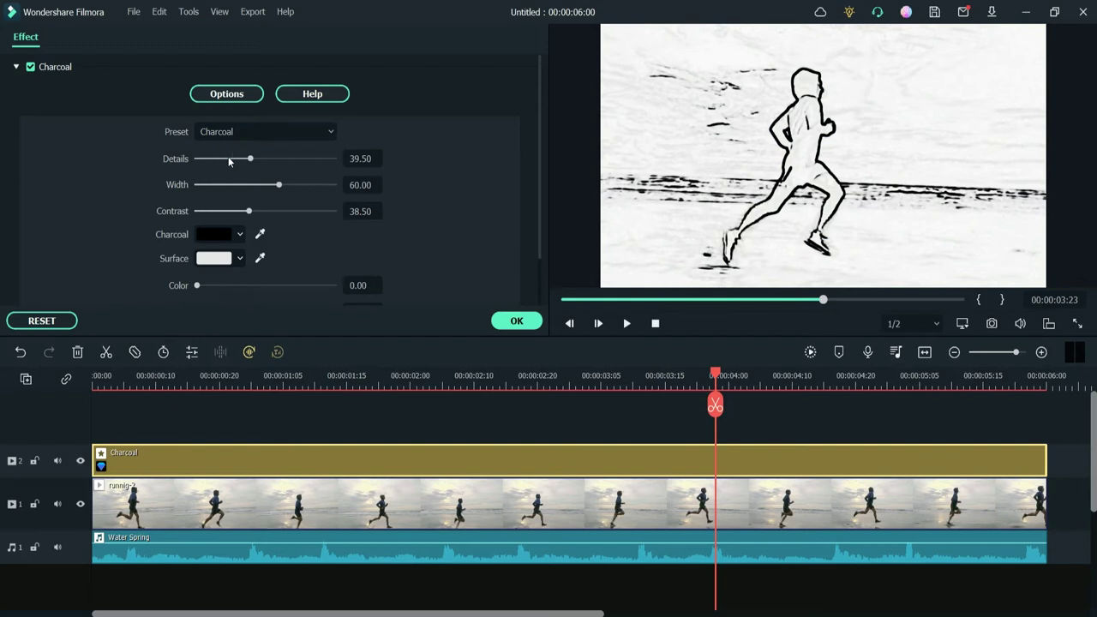
# - Try the Multiply blend mode on the Charcoal effect, followed by Darken
pyautogui.scroll(-2, 403, 158)
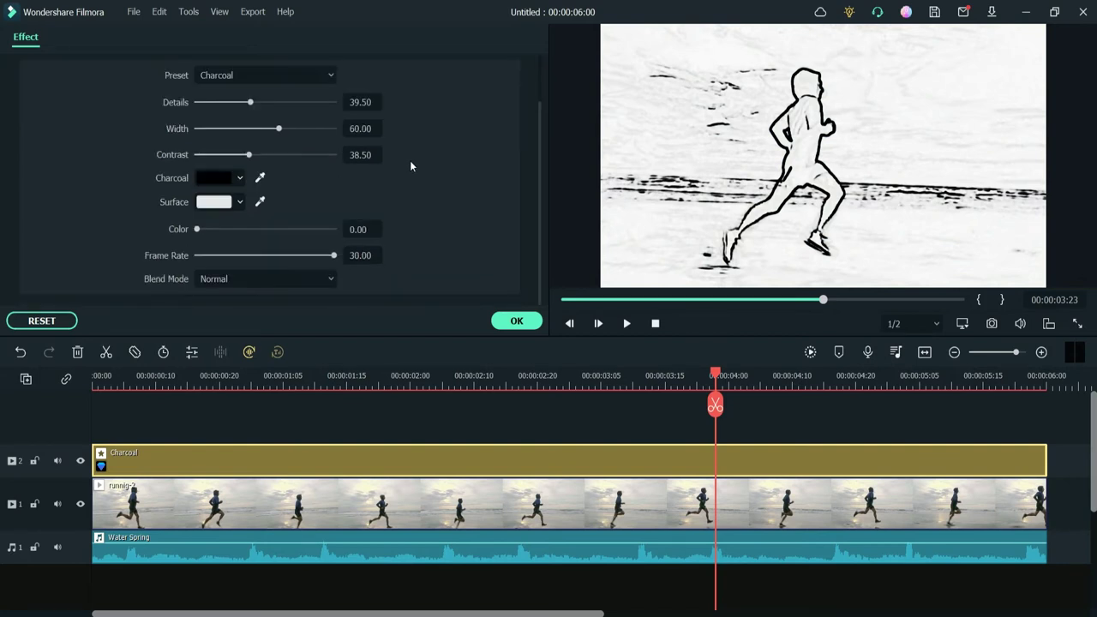
pyautogui.click(236, 279)
pyautogui.click(239, 327)
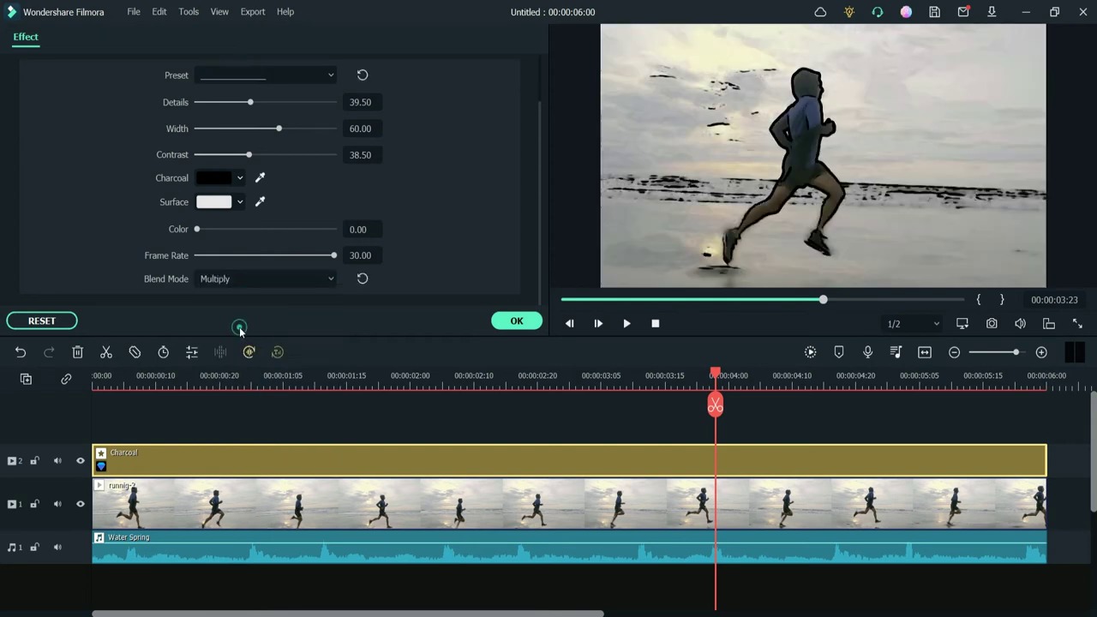
pyautogui.click(242, 279)
pyautogui.click(235, 380)
# - Try the Negation blend mode on the Charcoal effect and play back the result from near the start
pyautogui.click(244, 278)
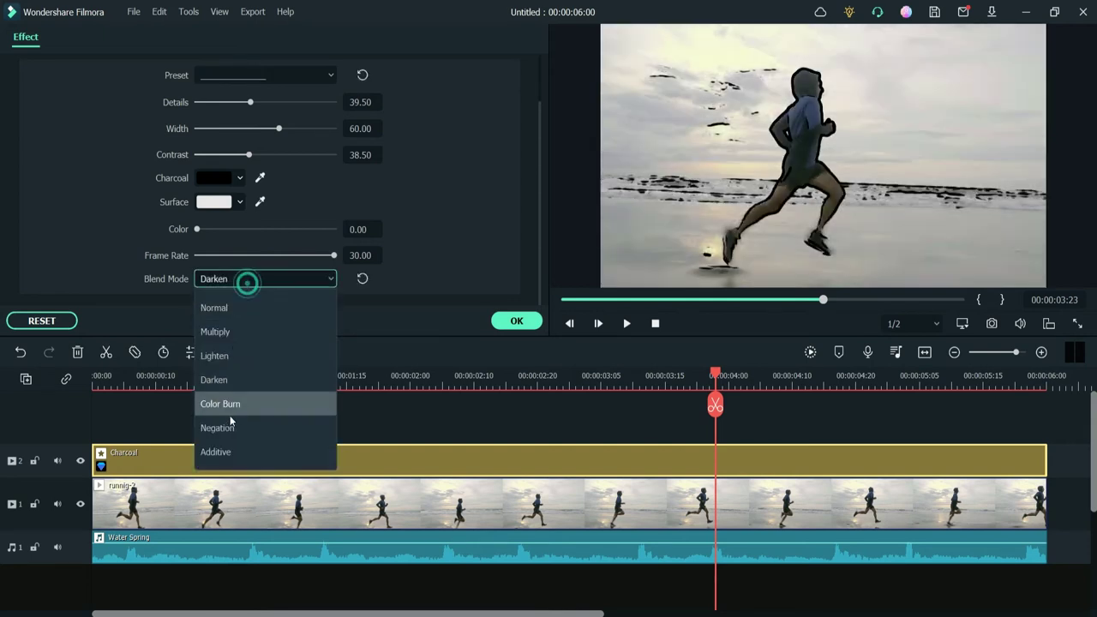
pyautogui.click(226, 423)
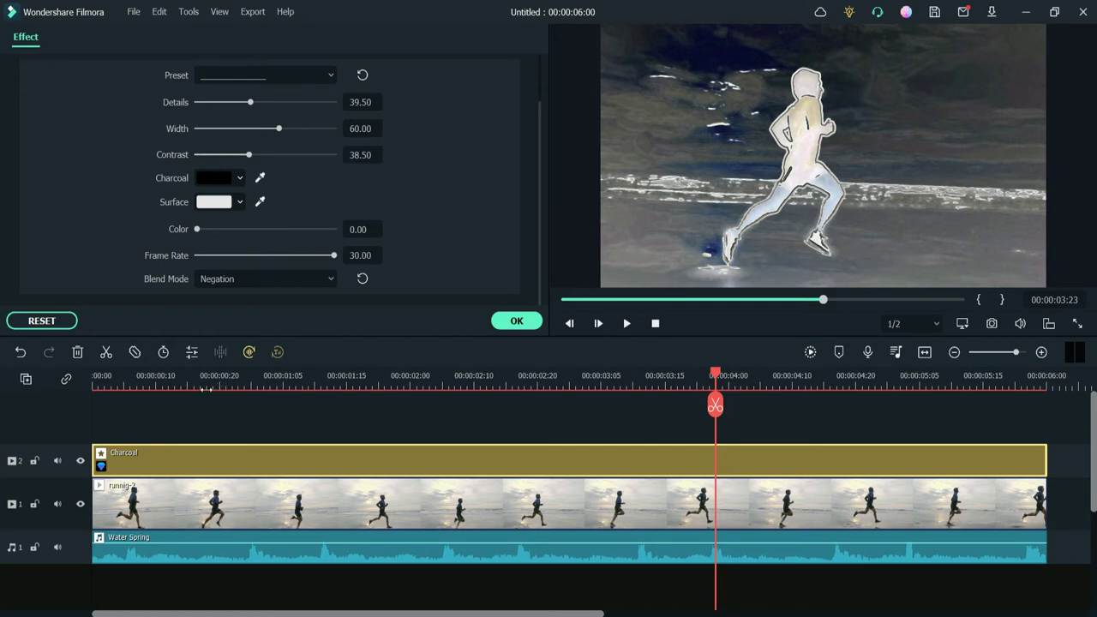
pyautogui.click(165, 377)
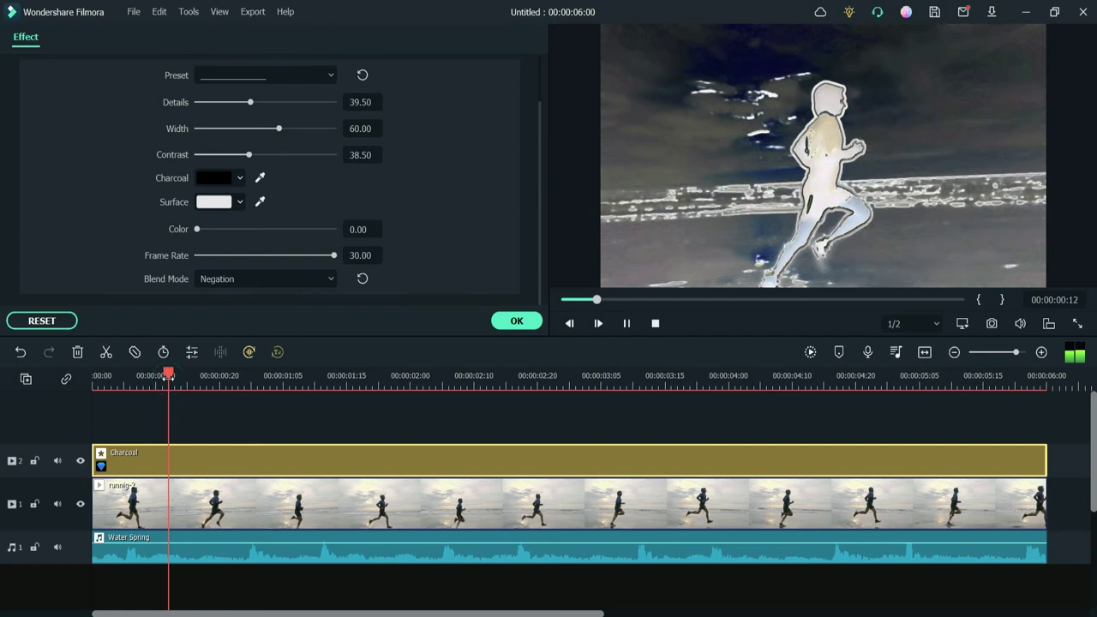
pyautogui.press('space')
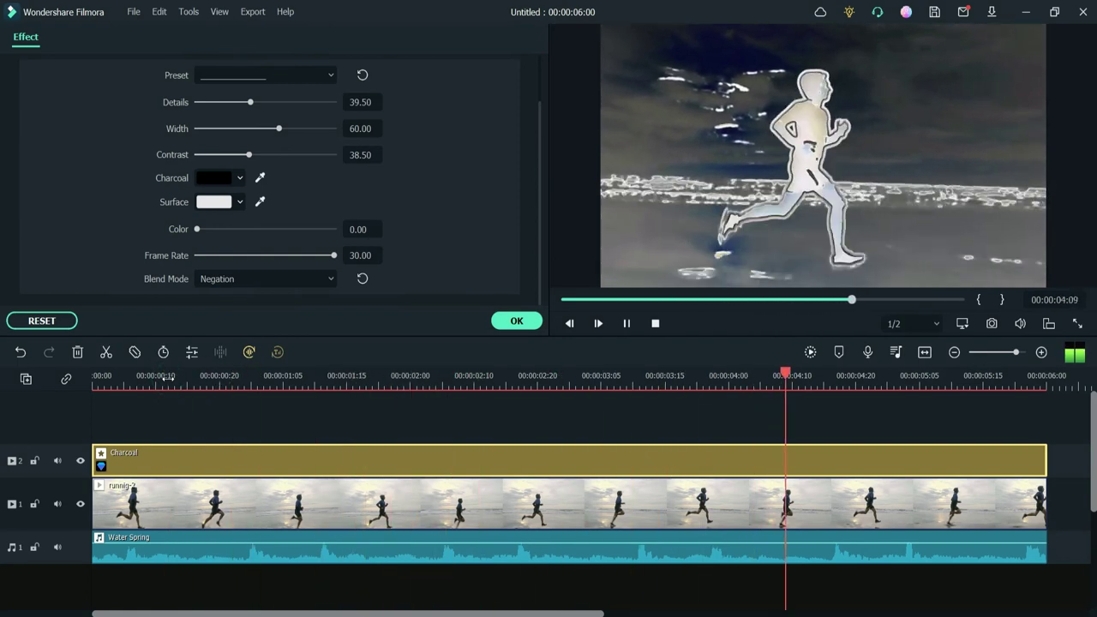
pyautogui.press('space')
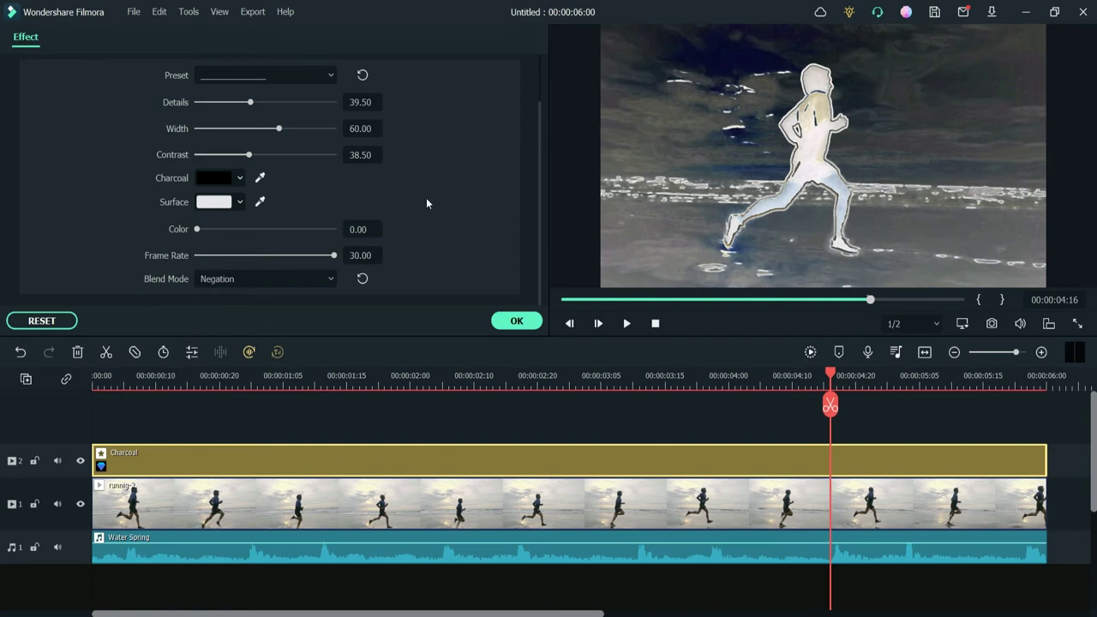
# - Delete the Charcoal effect from the timeline and open the BCC Art Looks category under Boris FX
pyautogui.click(427, 470)
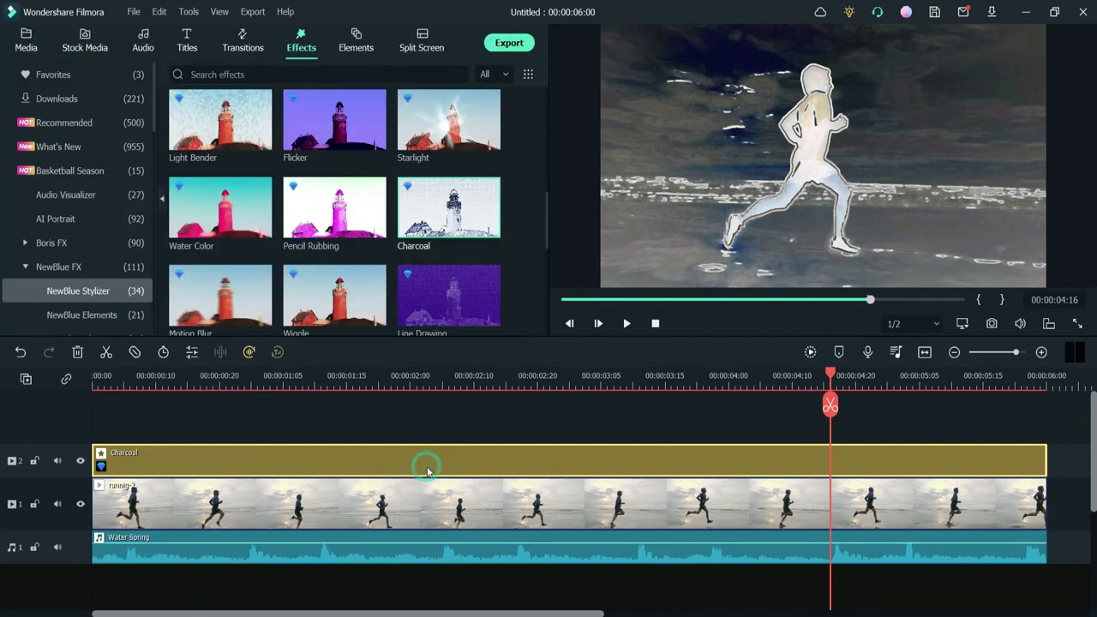
pyautogui.press('Delete')
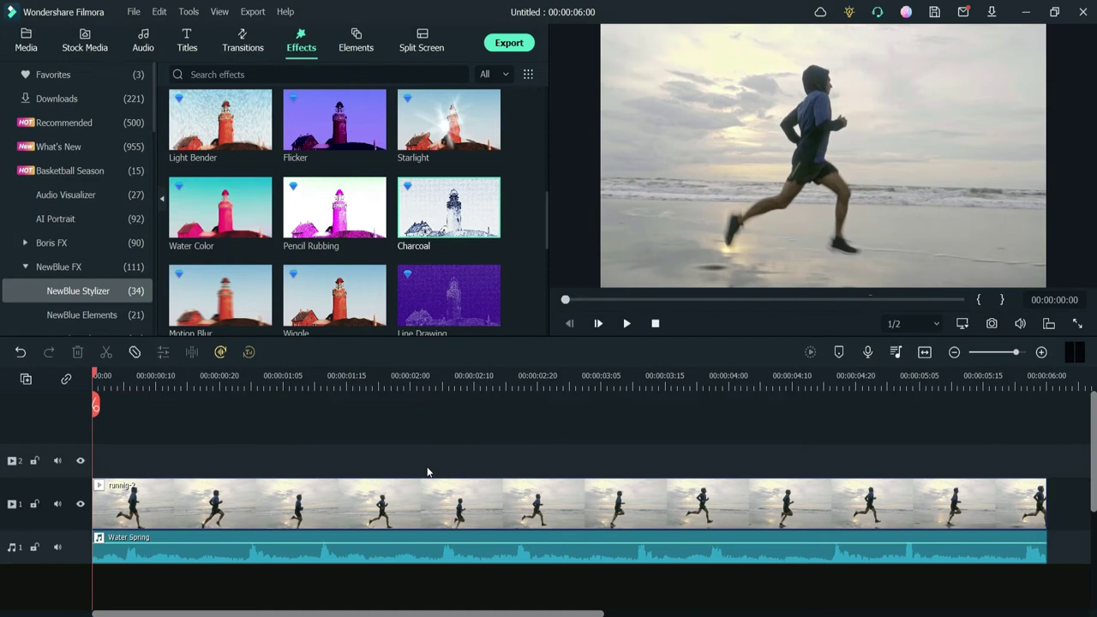
pyautogui.click(25, 243)
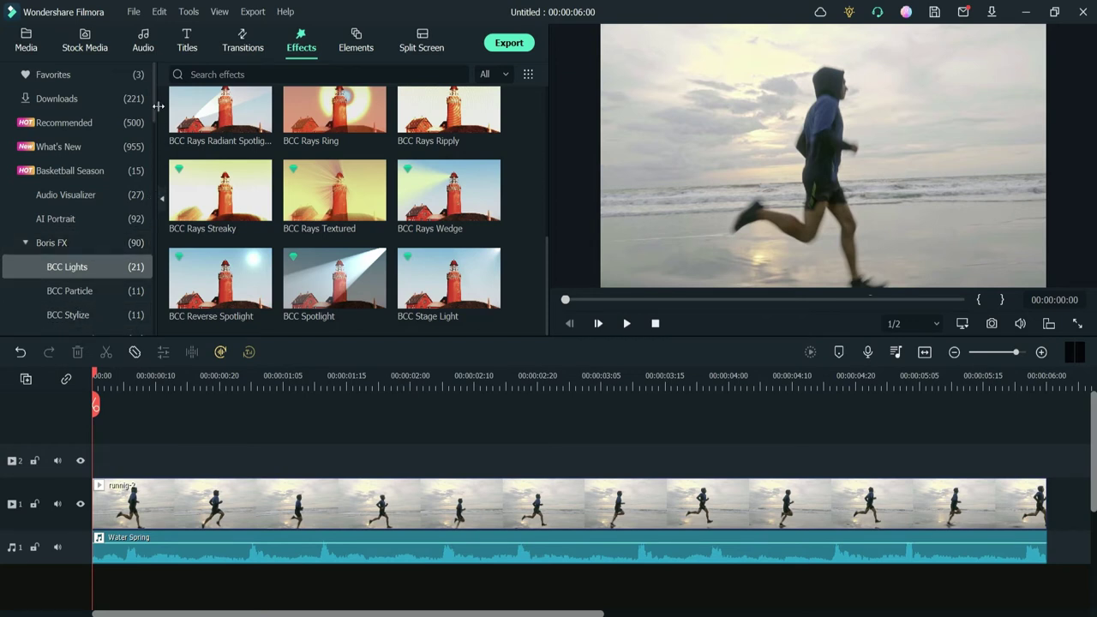
pyautogui.scroll(-3, 150, 102)
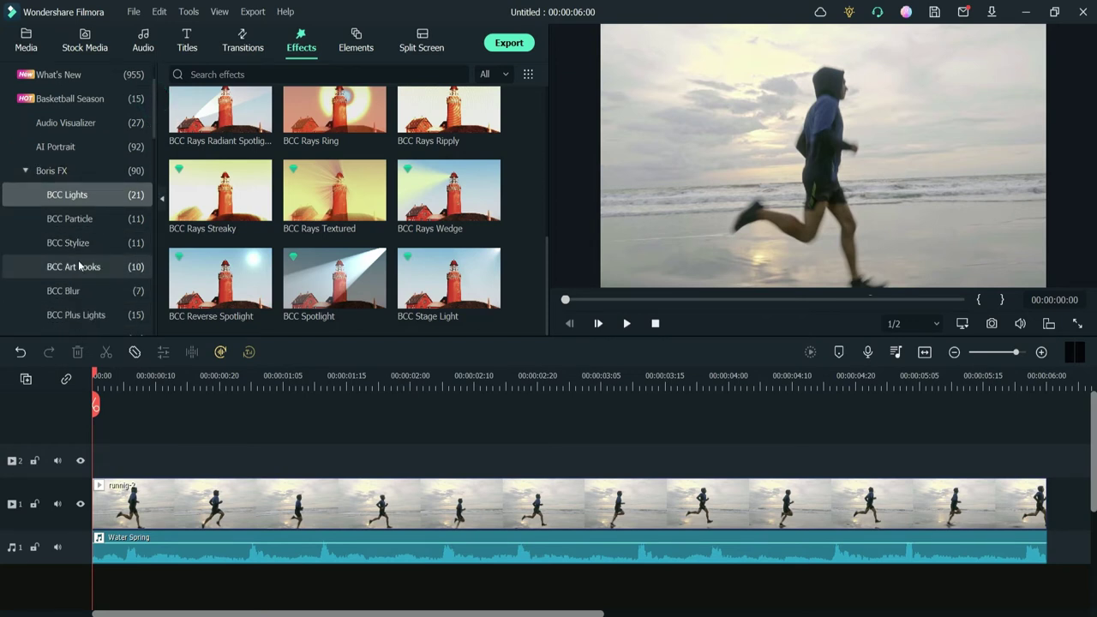
pyautogui.click(78, 267)
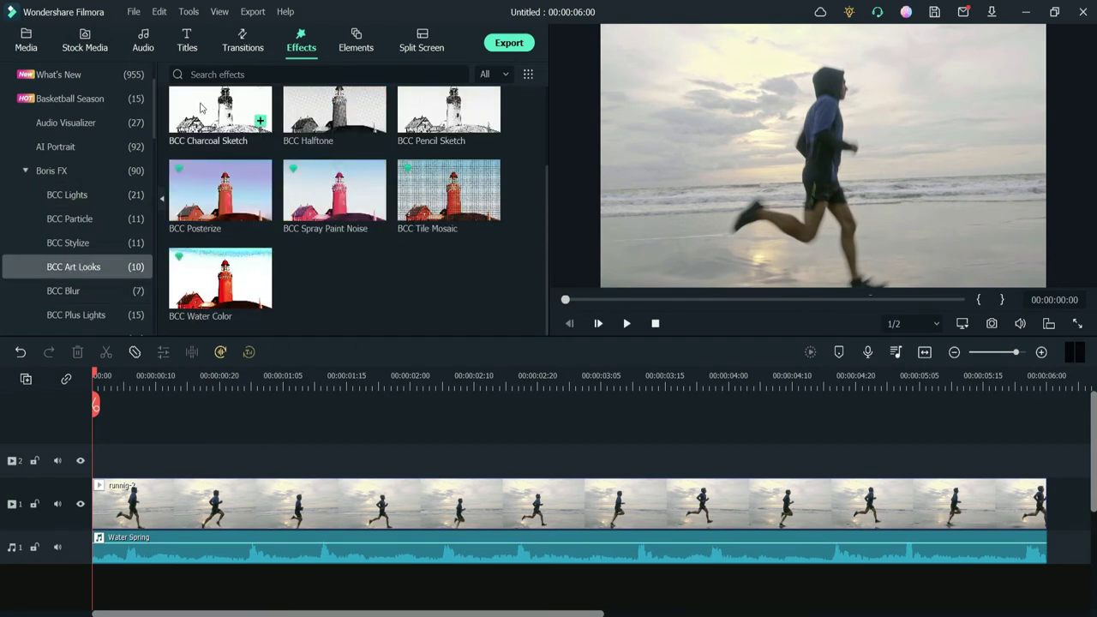
# - Place BCC Charcoal Sketch on the track above the running clip, extend it to the clip's end, and preview playback
pyautogui.moveTo(201, 106); pyautogui.dragTo(94, 461)
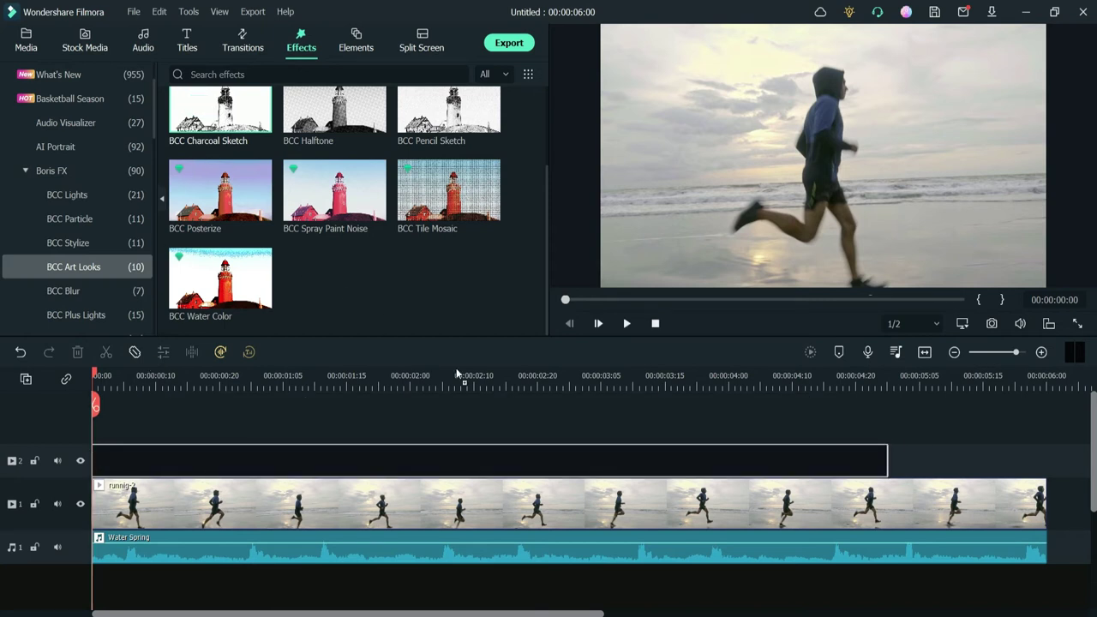
pyautogui.moveTo(888, 461); pyautogui.dragTo(1046, 479)
pyautogui.press('space')
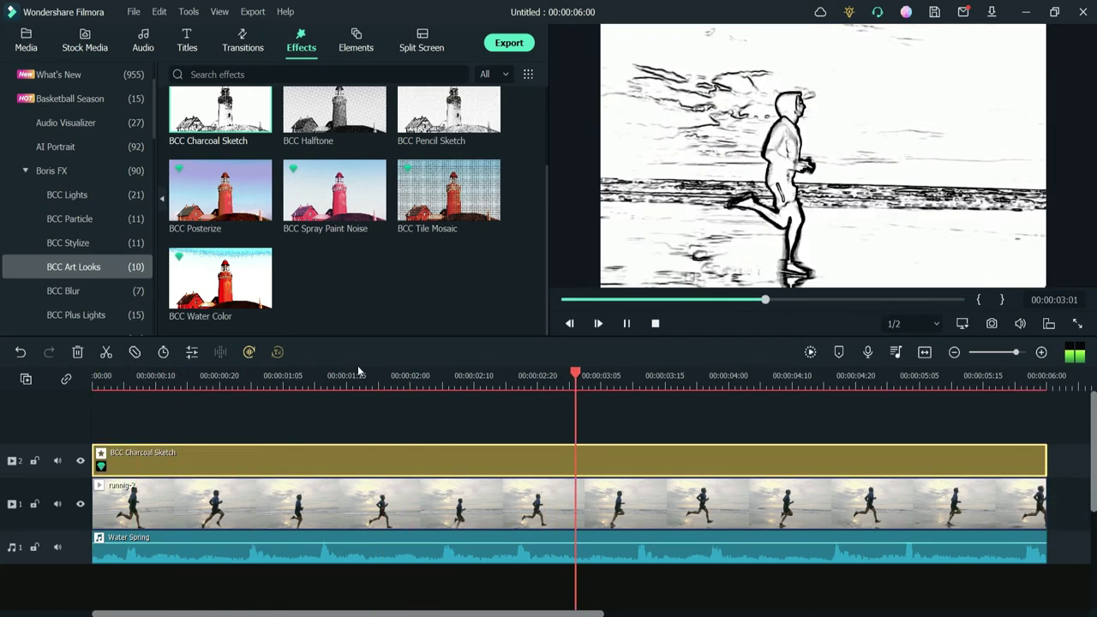
pyautogui.press('space')
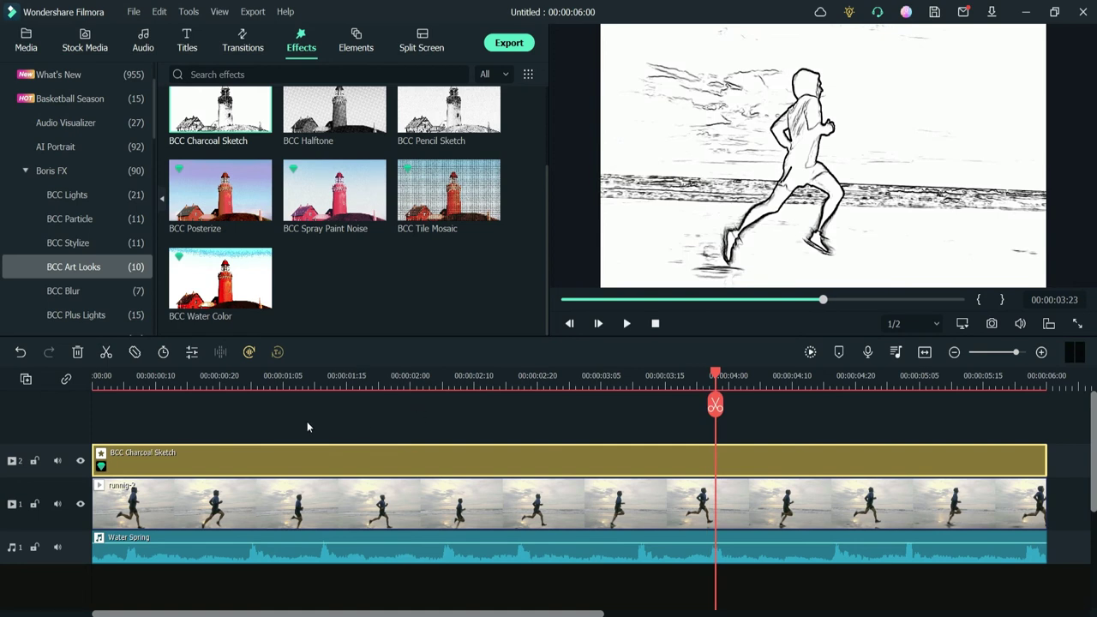
# - Open the BCC Charcoal Sketch effect's settings and look through its presets
pyautogui.doubleClick(322, 468)
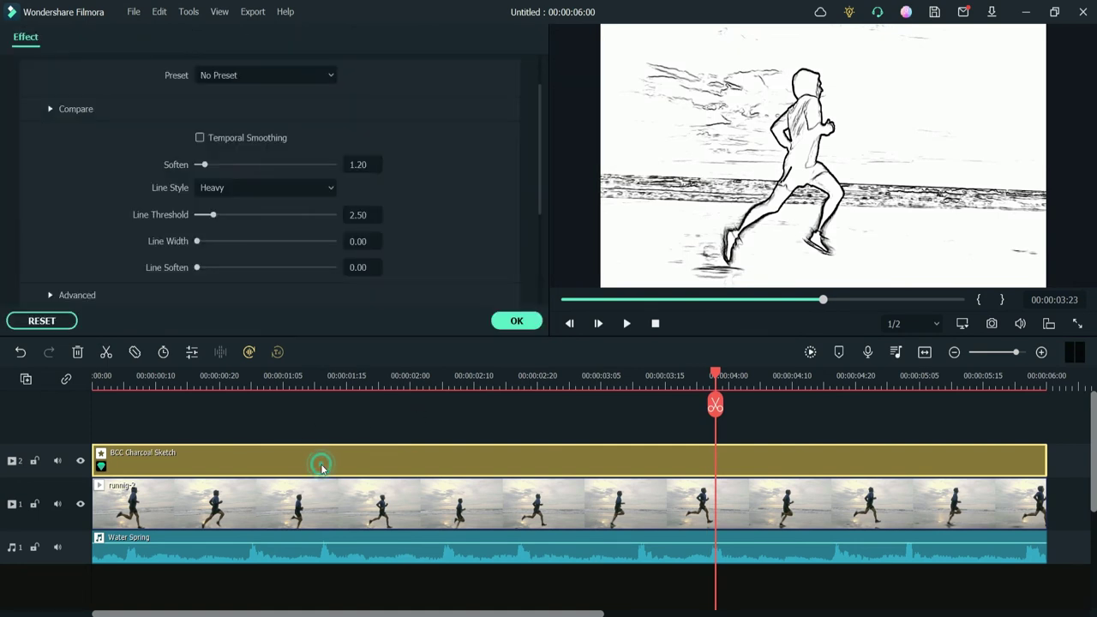
pyautogui.click(287, 75)
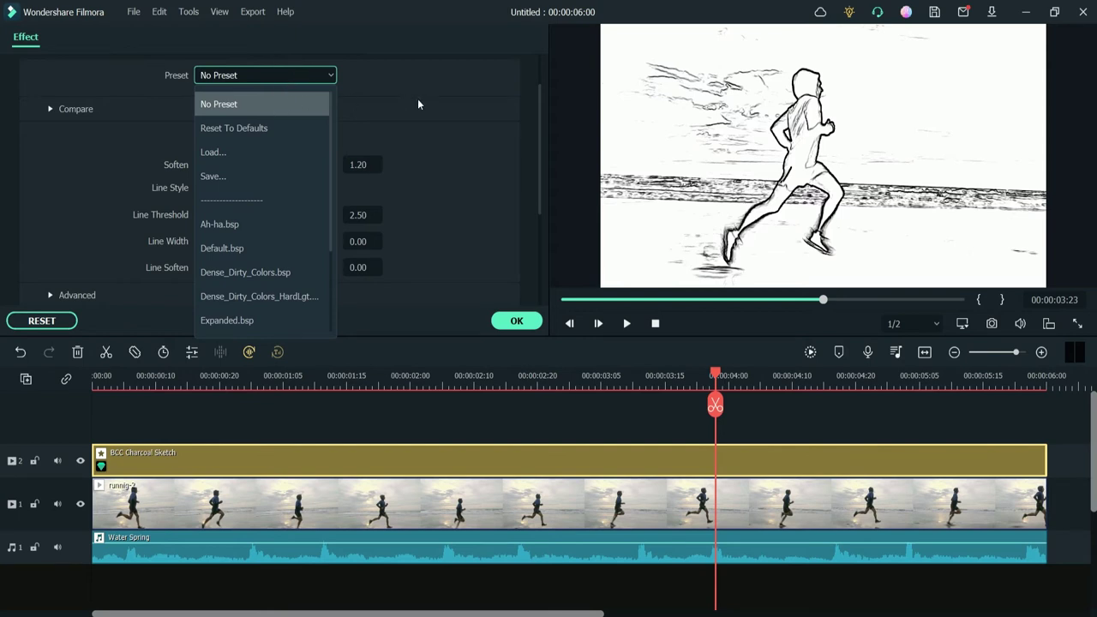
pyautogui.scroll(2, 418, 103)
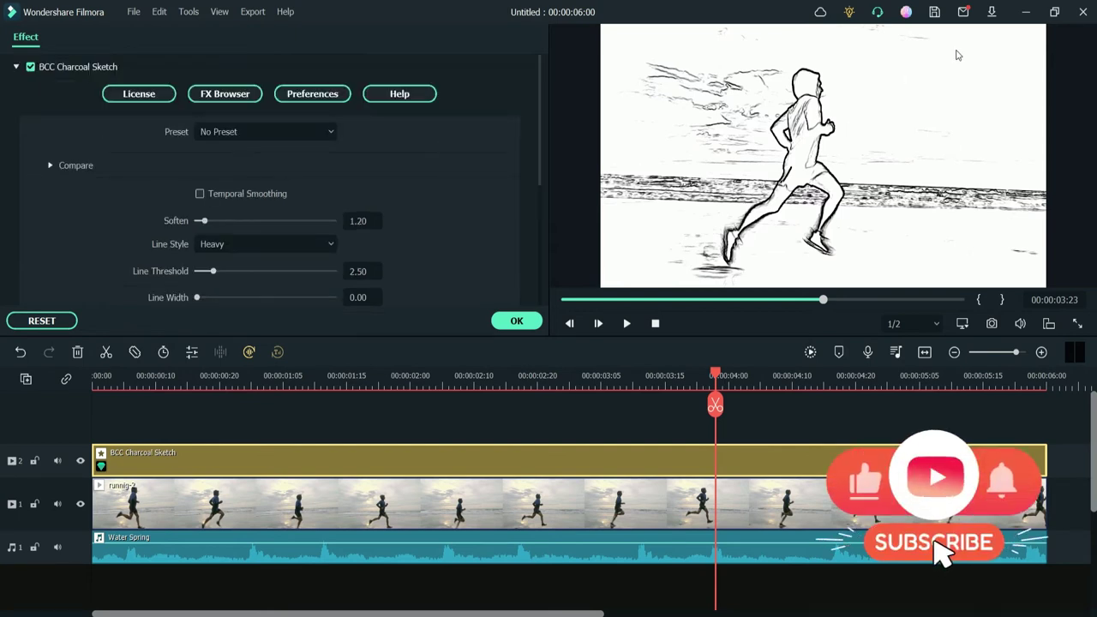
# - Set the BCC Charcoal Sketch effect's Compare Mode to Side By Side
pyautogui.click(51, 165)
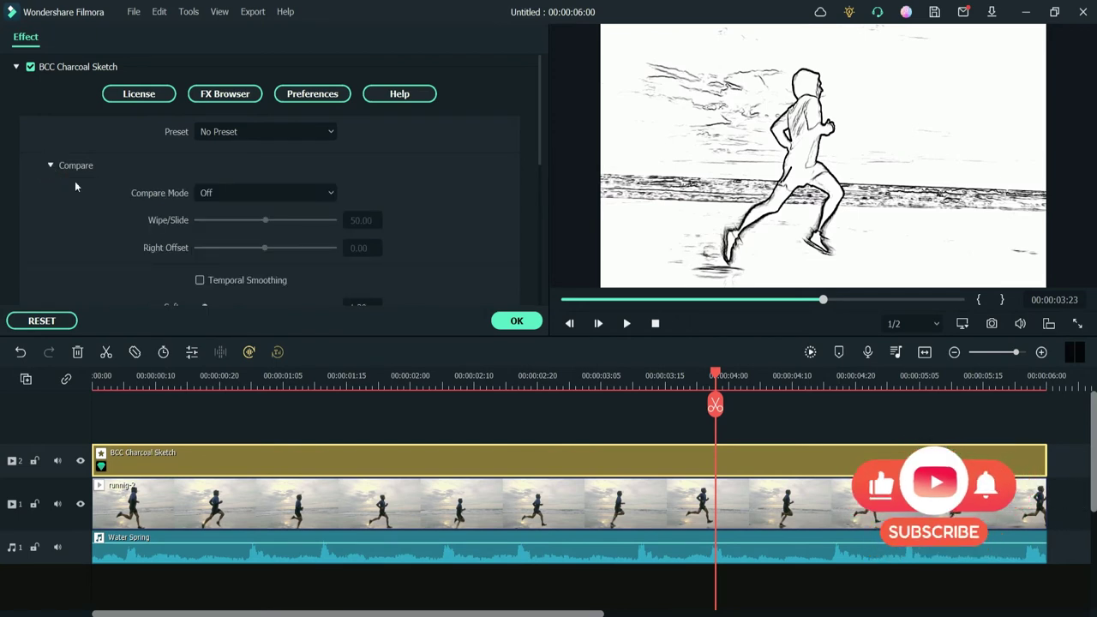
pyautogui.click(229, 192)
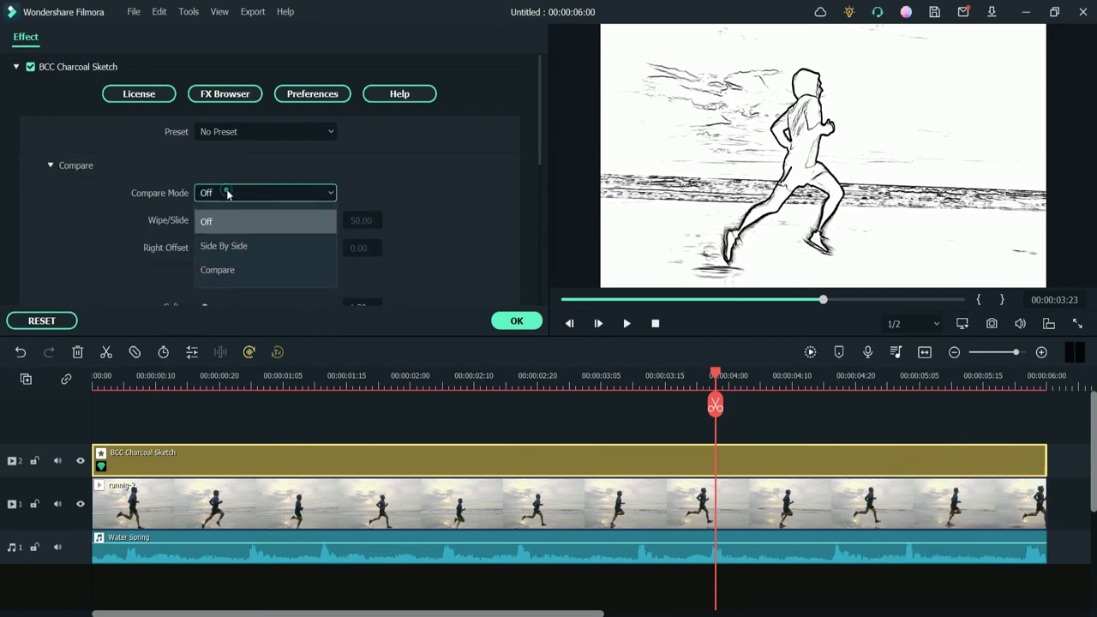
pyautogui.click(232, 245)
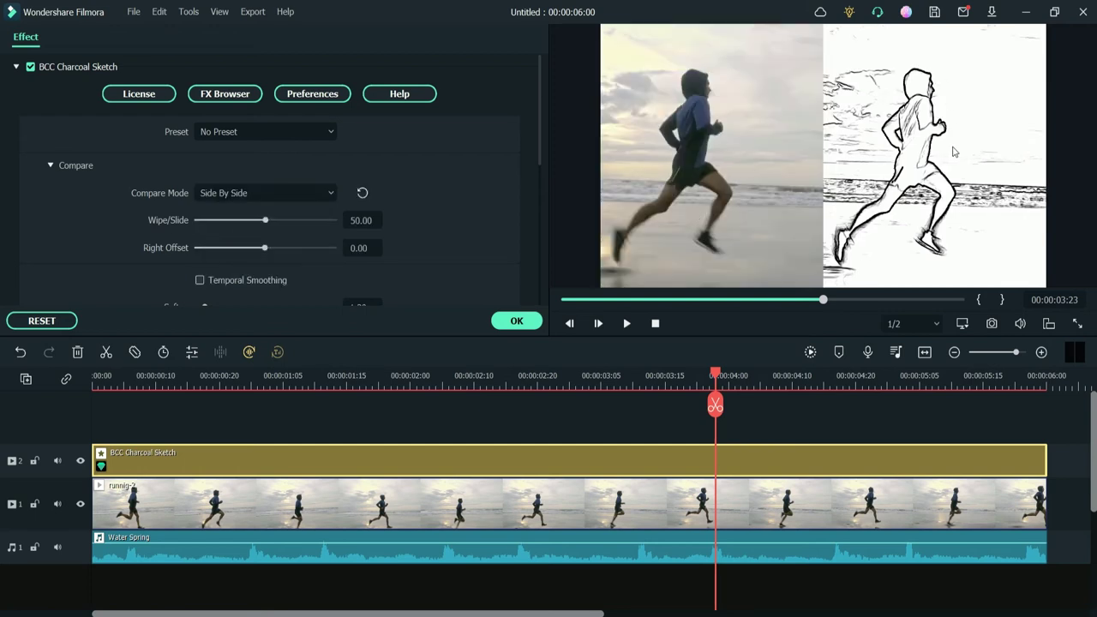
pyautogui.click(53, 167)
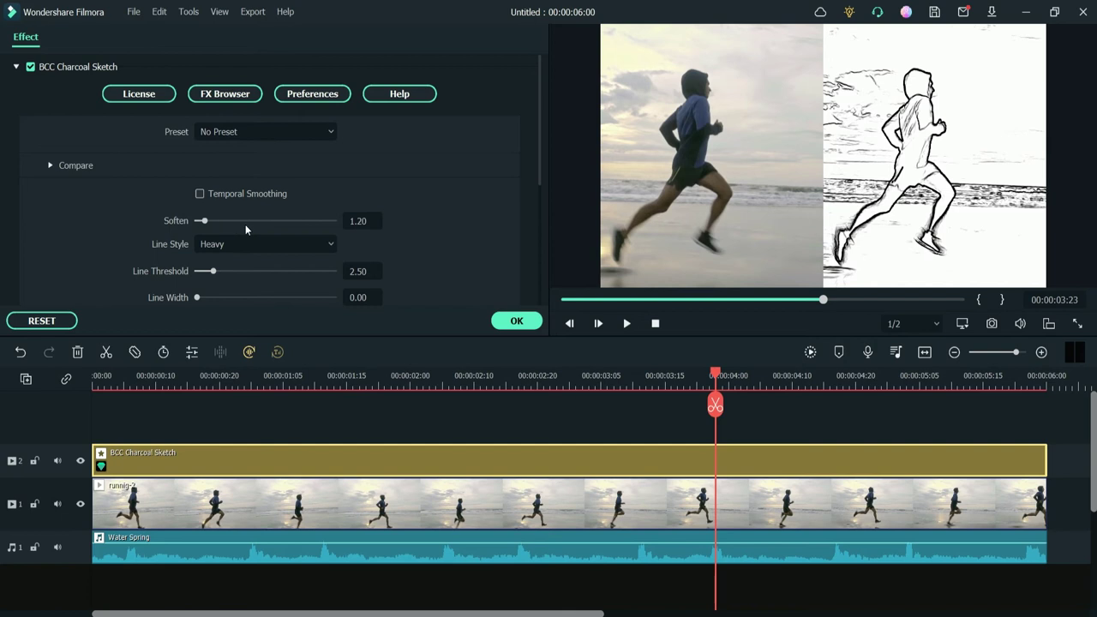
# - Set Soften to about 1.88, Line Threshold to about 4.17 and Line Width to about 4.06, and preview playback
pyautogui.click(245, 223)
pyautogui.moveTo(245, 221); pyautogui.dragTo(209, 222)
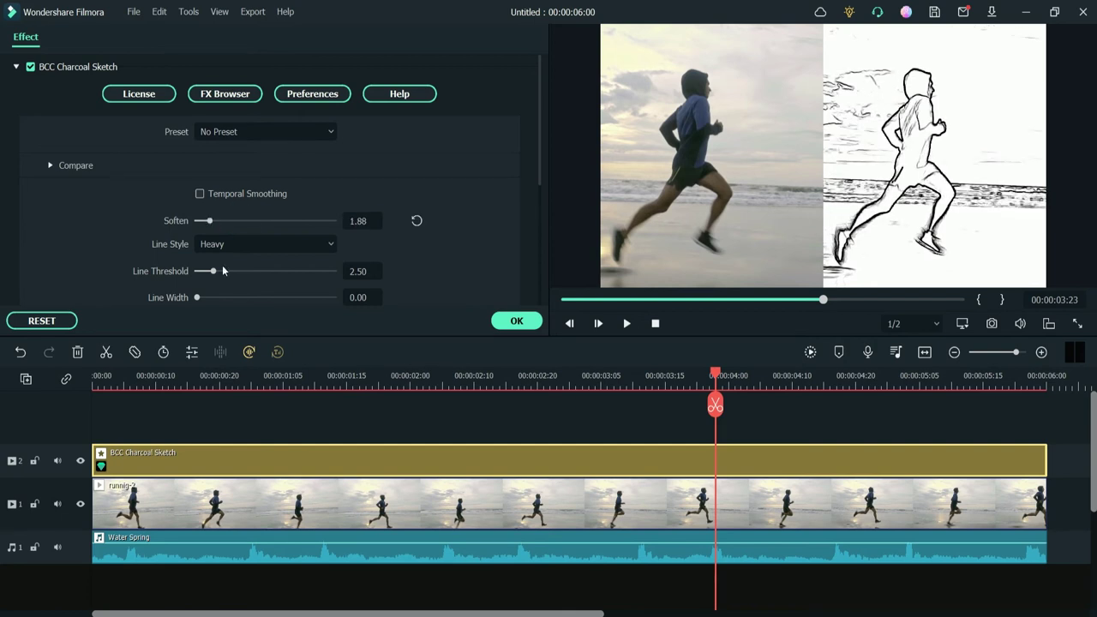
pyautogui.moveTo(243, 274)
pyautogui.mouseDown()
pyautogui.moveTo(224, 272)
pyautogui.moveTo(225, 296)
pyautogui.moveTo(252, 297)
pyautogui.mouseUp()
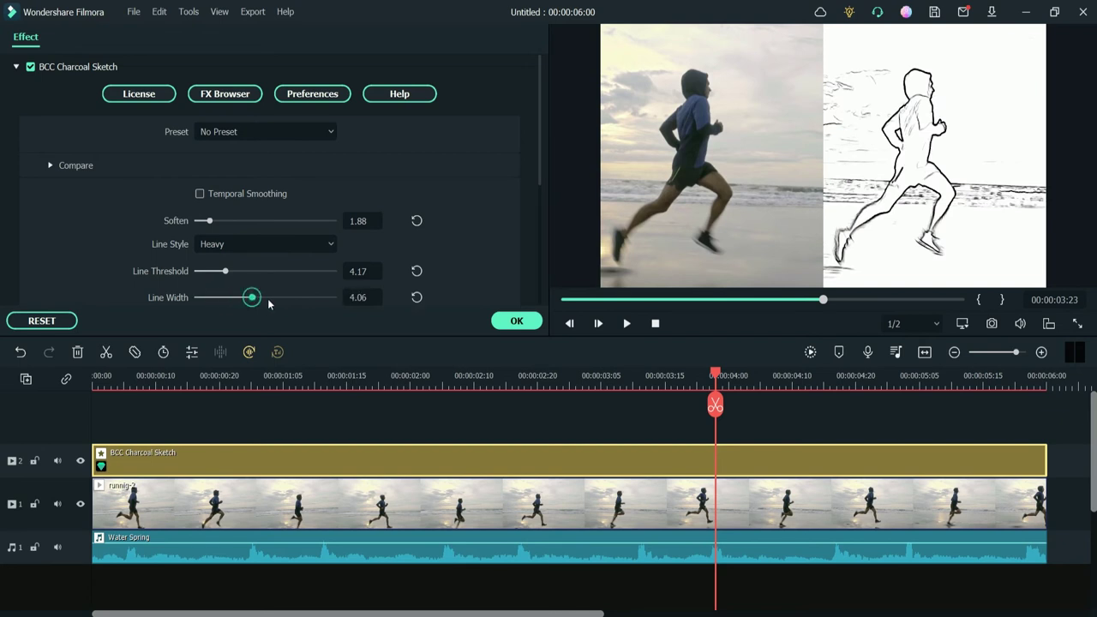
pyautogui.press('space')
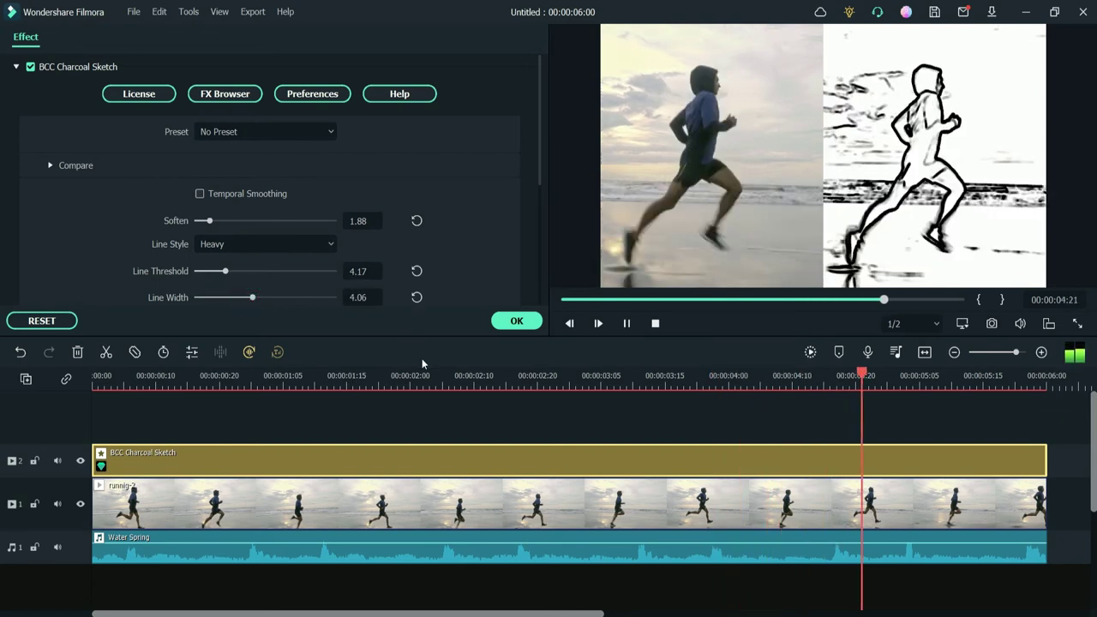
pyautogui.press('space')
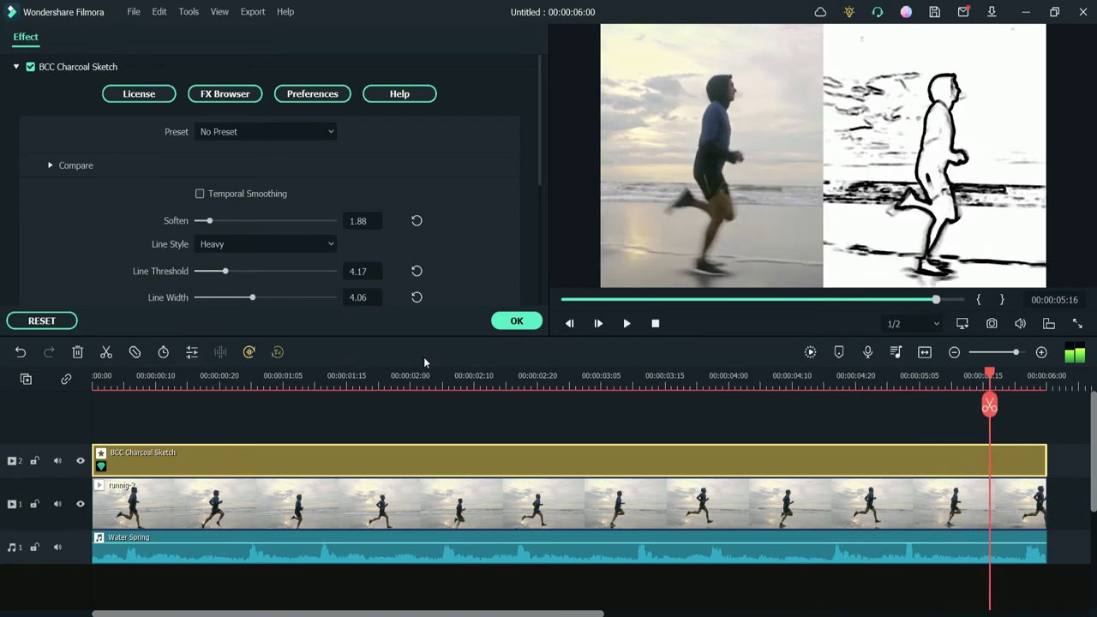
# - Try Boost Contrast at about 29.69, Soften Max Deviation at about 29.76 and Sensitivity at about 52.08, and preview playback
pyautogui.click(540, 172)
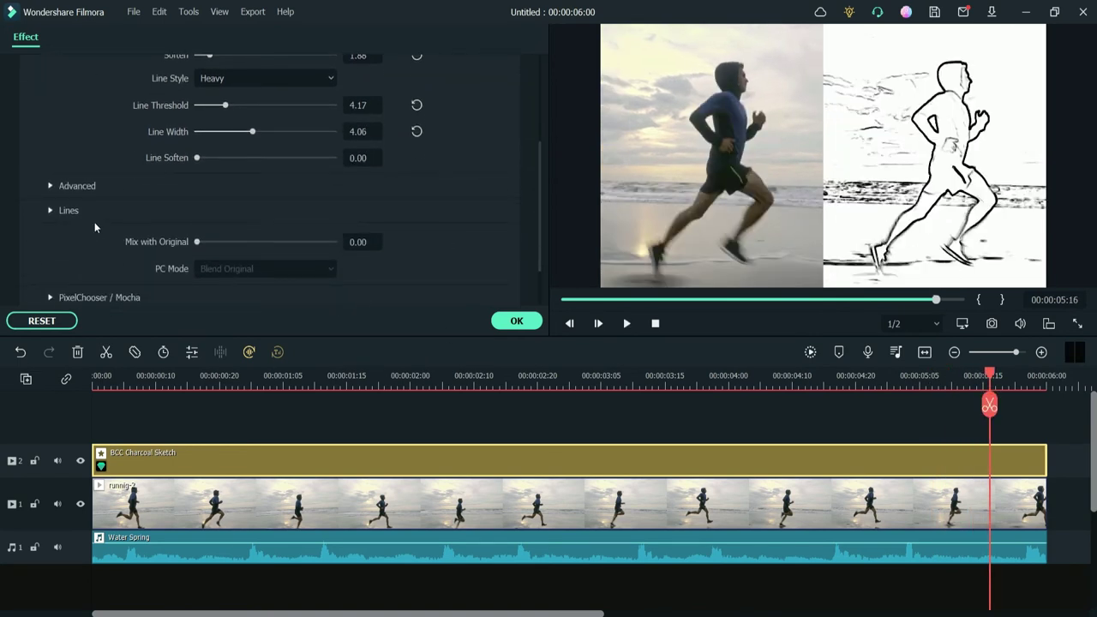
pyautogui.click(49, 186)
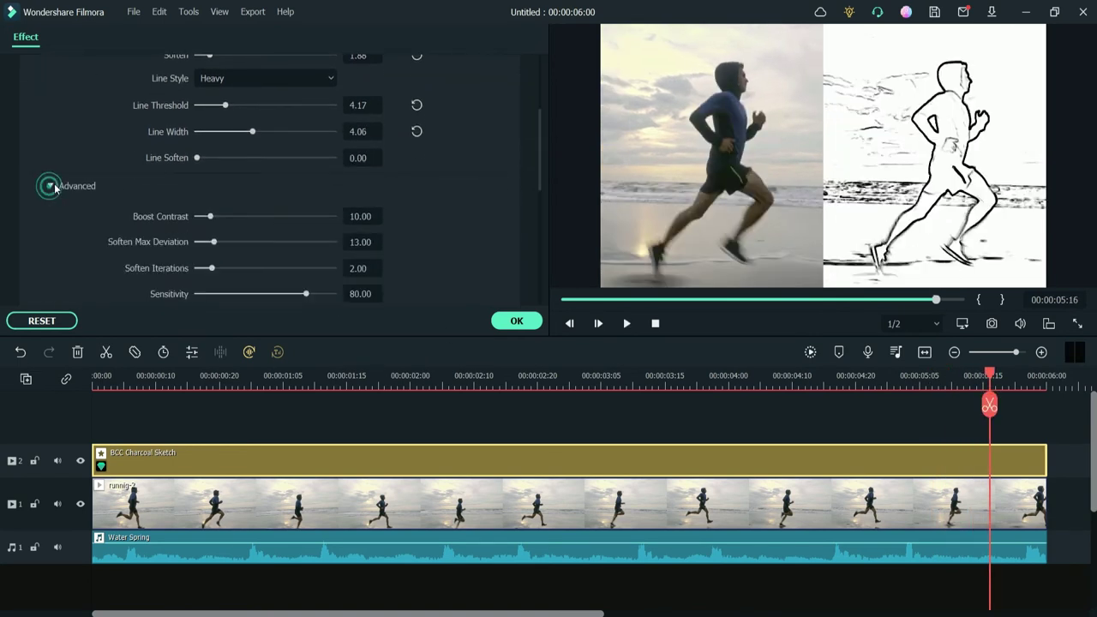
pyautogui.click(238, 216)
pyautogui.click(237, 242)
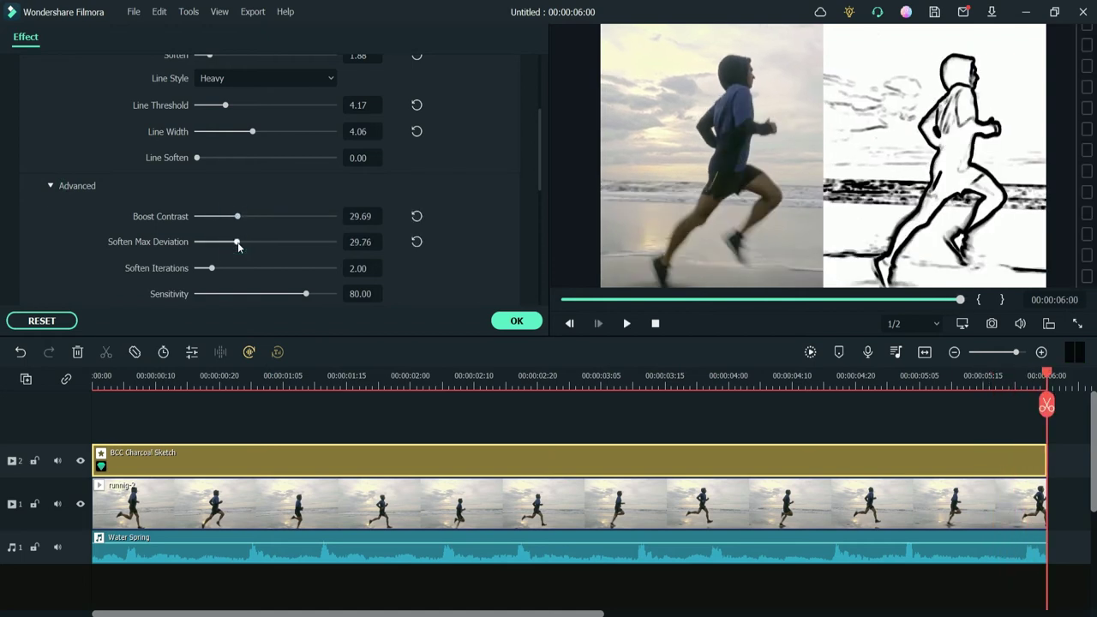
pyautogui.press('space')
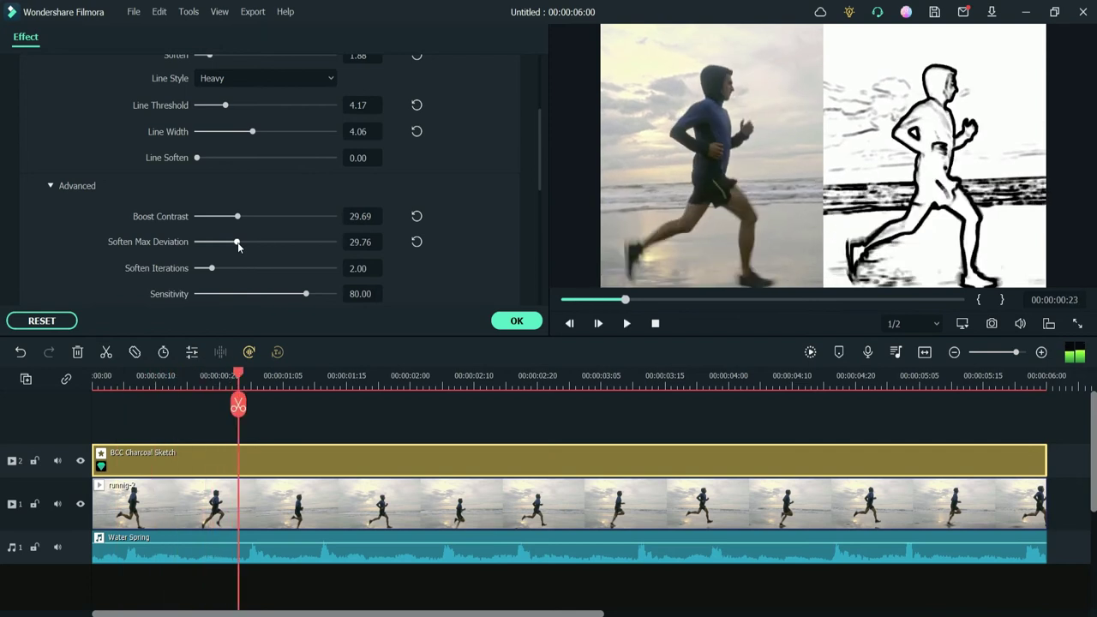
pyautogui.click(246, 295)
pyautogui.click(268, 293)
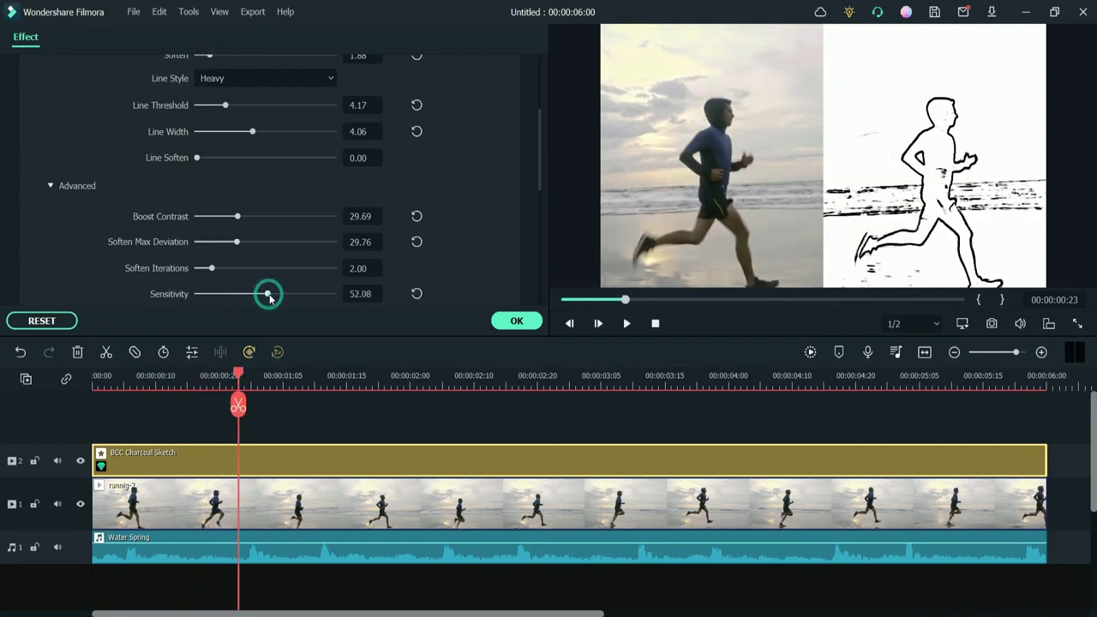
# - Reset Sensitivity, Soften Max Deviation, Boost Contrast, Line Width, Line Threshold and Soften to their defaults
pyautogui.click(416, 295)
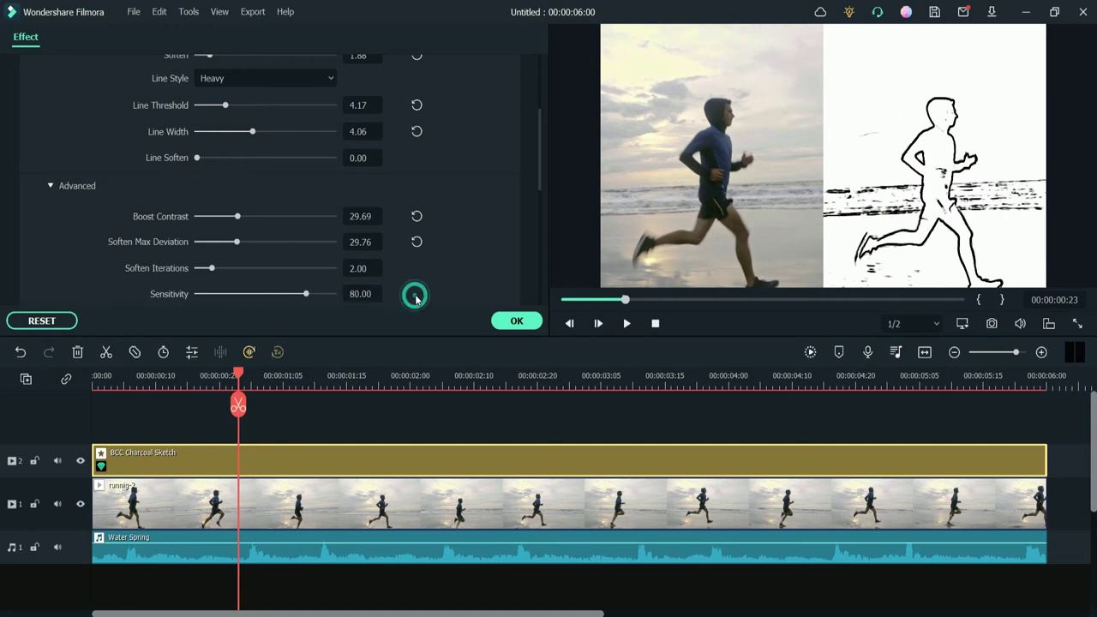
pyautogui.click(416, 241)
pyautogui.click(416, 216)
pyautogui.click(416, 131)
pyautogui.click(416, 104)
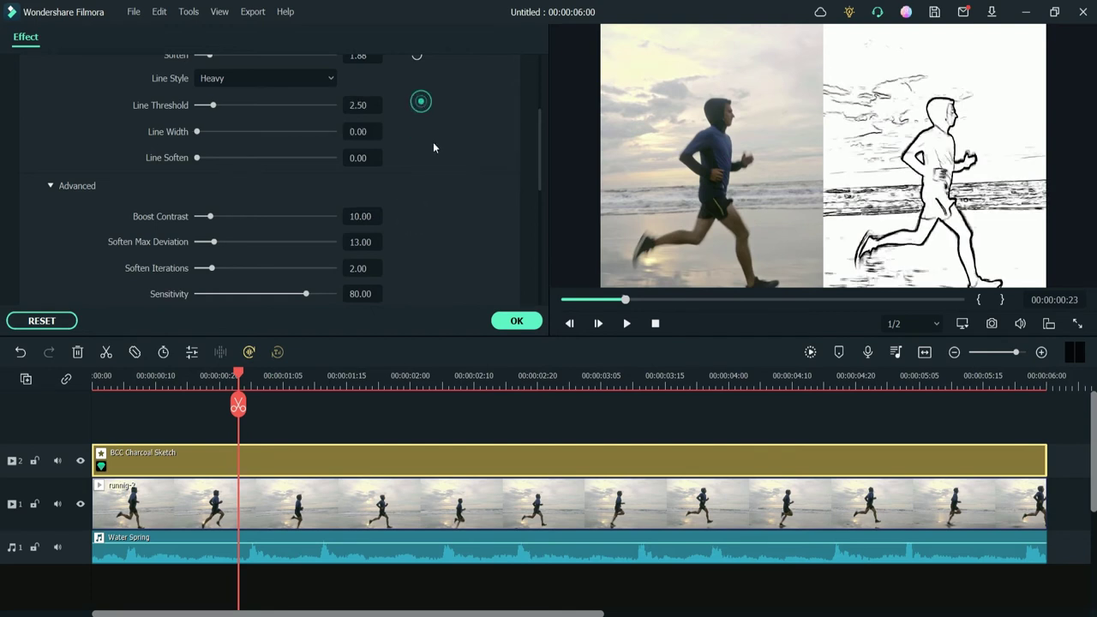
pyautogui.click(415, 57)
# - Set the sketch's BG Color to pale yellow-green and its FG Color to dark red
pyautogui.moveTo(539, 150); pyautogui.dragTo(526, 213)
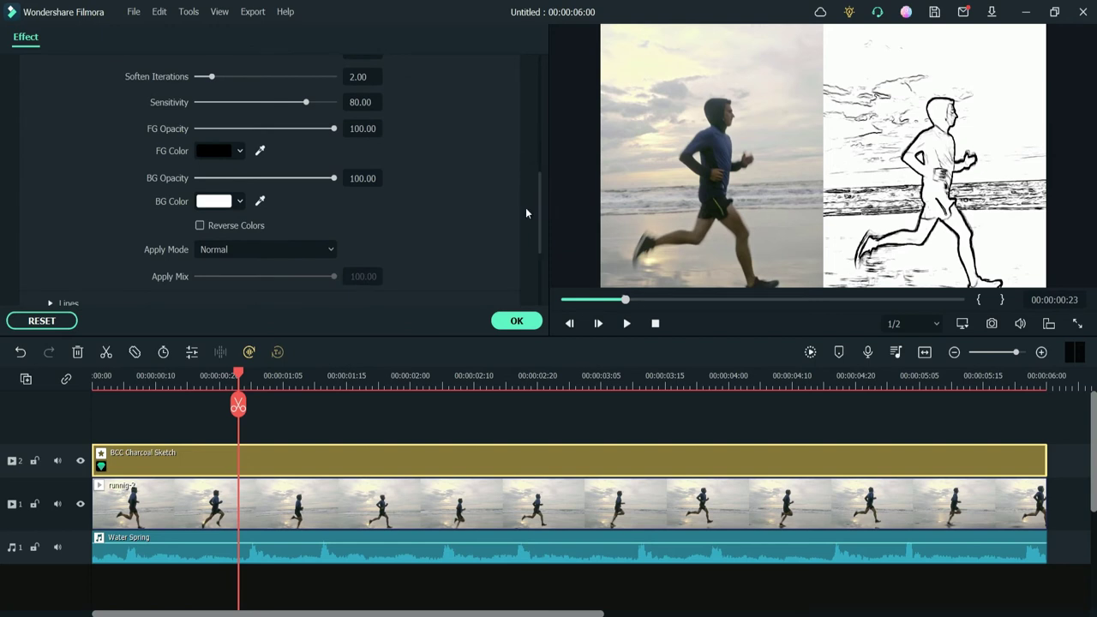
pyautogui.click(204, 207)
pyautogui.click(263, 224)
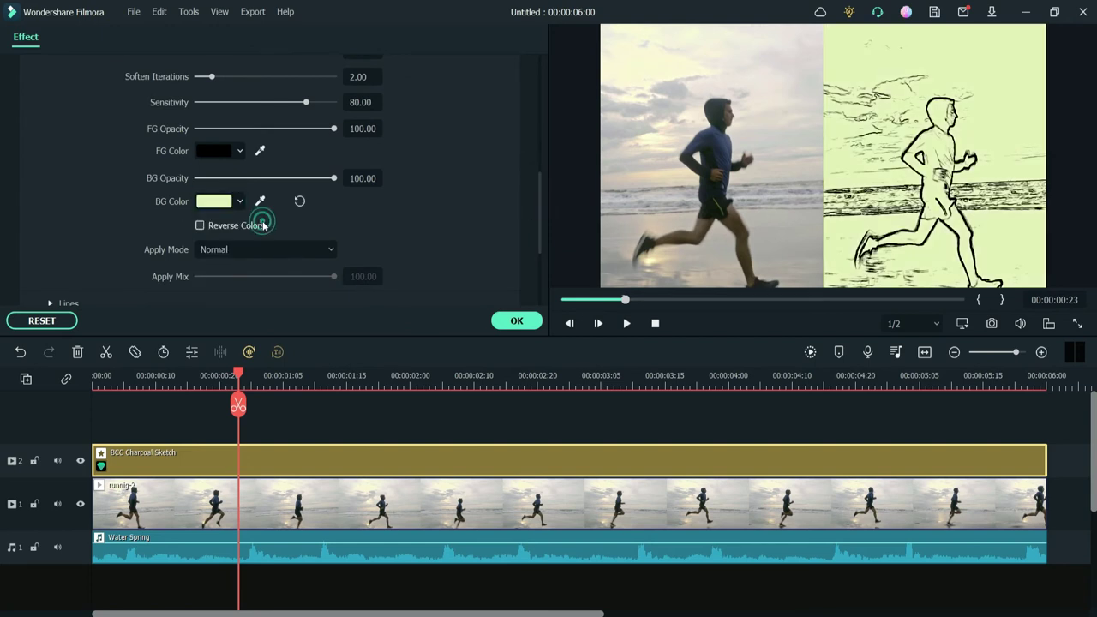
pyautogui.click(215, 151)
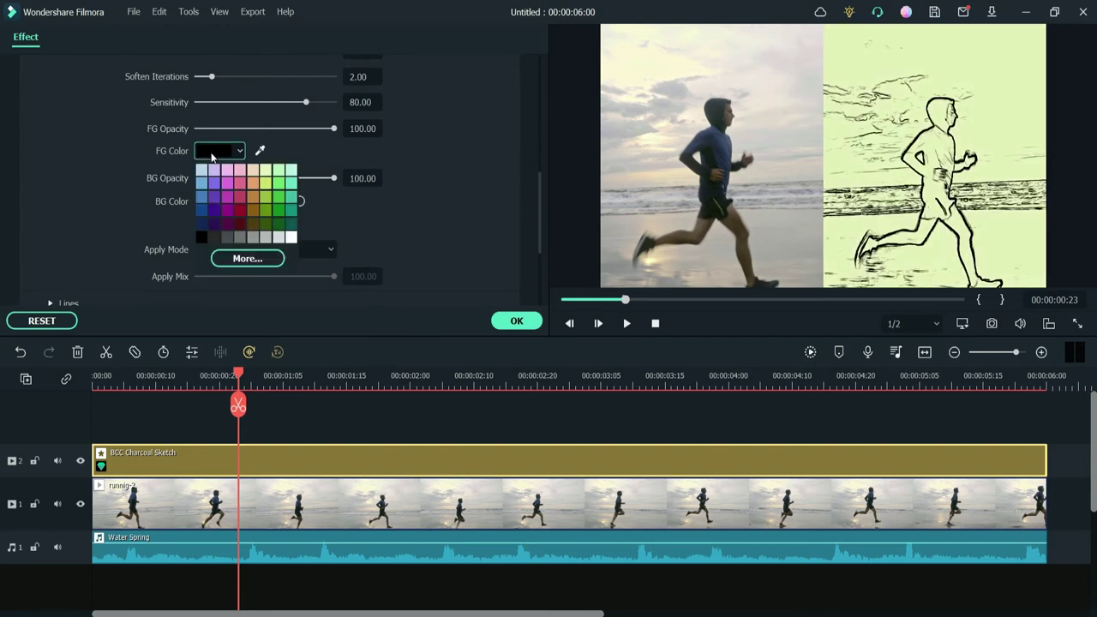
pyautogui.click(240, 217)
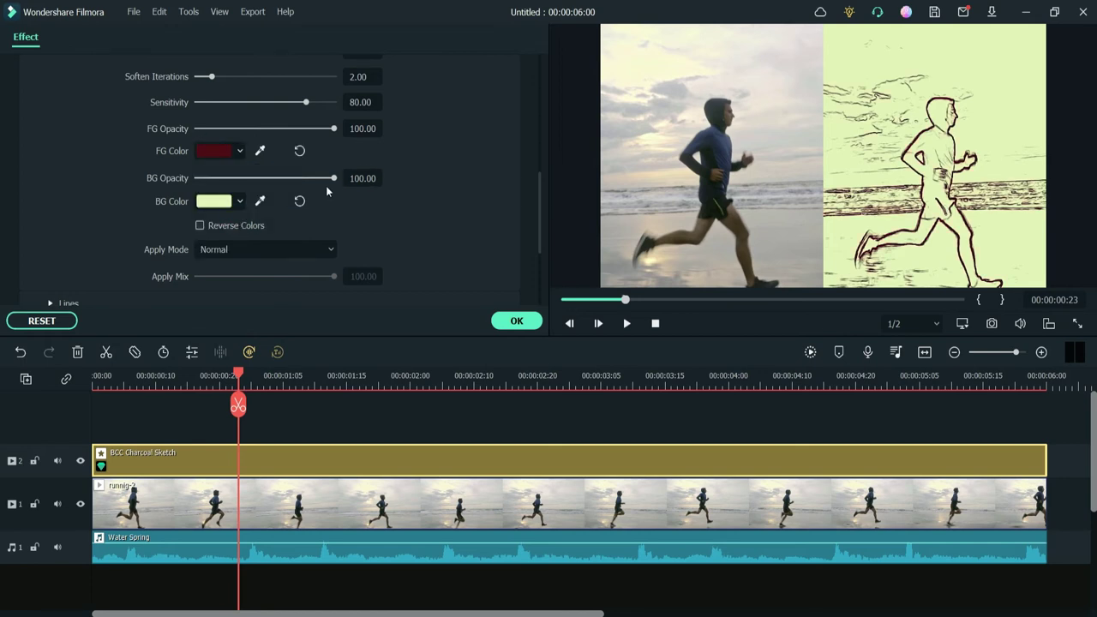
# - Try the Darken, Screen and Darker apply modes on the sketch, and return Apply Mode to Normal
pyautogui.click(250, 250)
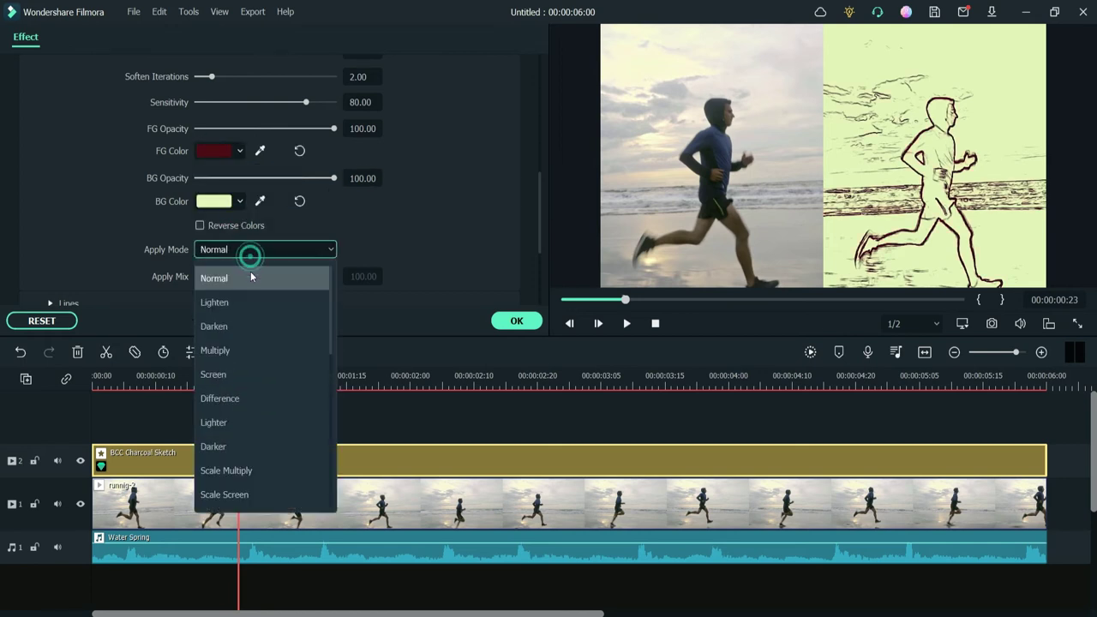
pyautogui.click(256, 326)
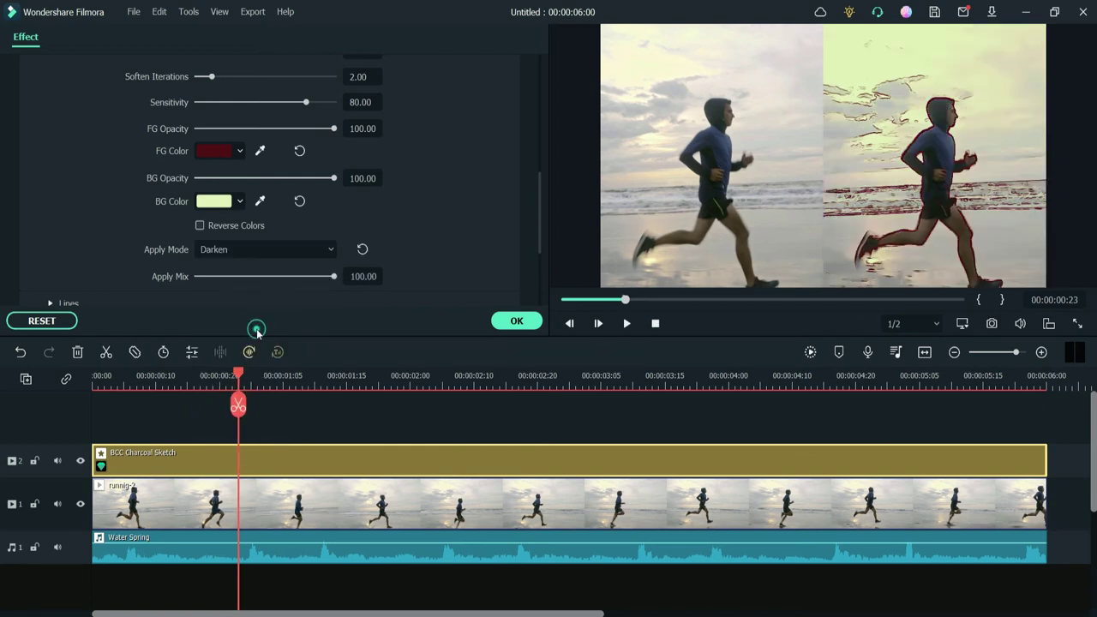
pyautogui.click(267, 245)
pyautogui.click(264, 377)
pyautogui.click(275, 249)
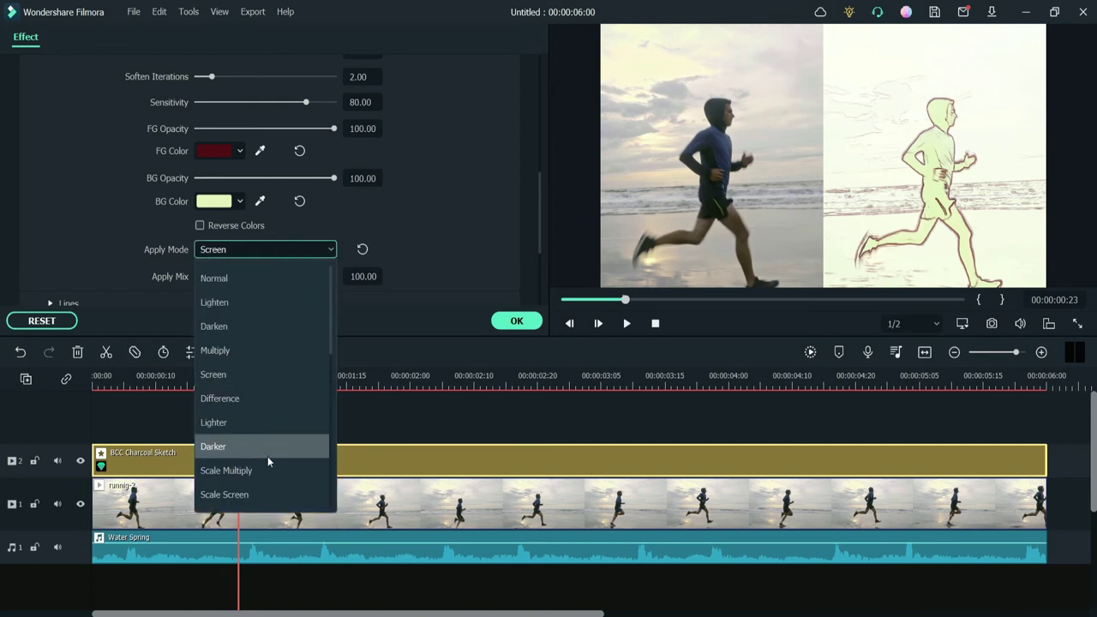
pyautogui.click(267, 454)
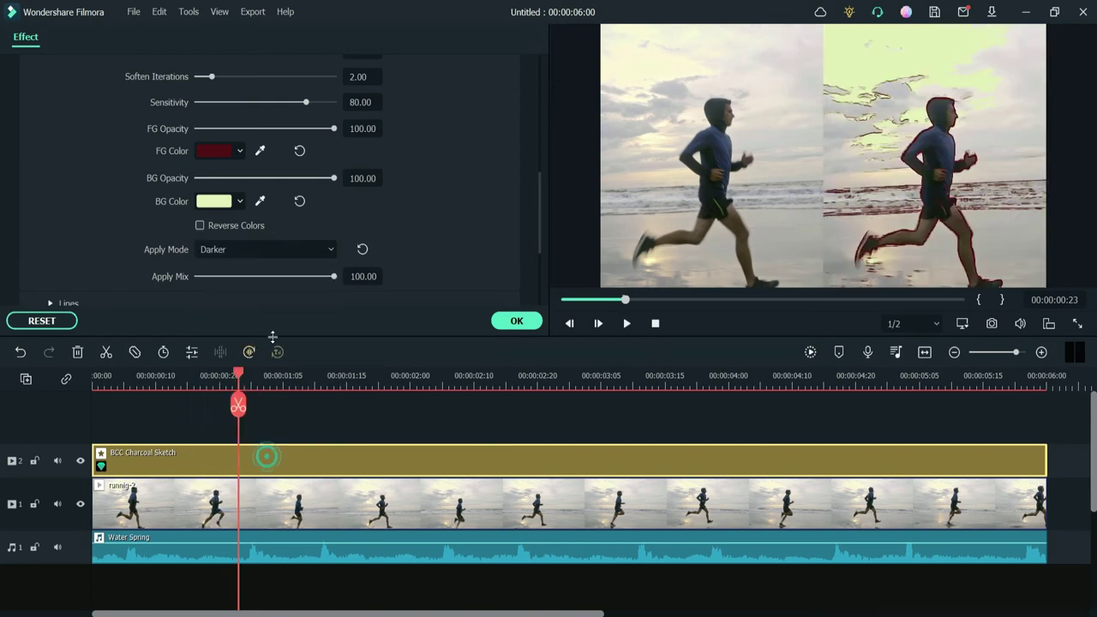
pyautogui.click(271, 249)
pyautogui.click(251, 280)
# - Try Lines Thicken at about 0.52, 1.25 and 0.68 while previewing playback, and reduce it to about 0.04
pyautogui.scroll(-3, 60, 257)
pyautogui.click(60, 184)
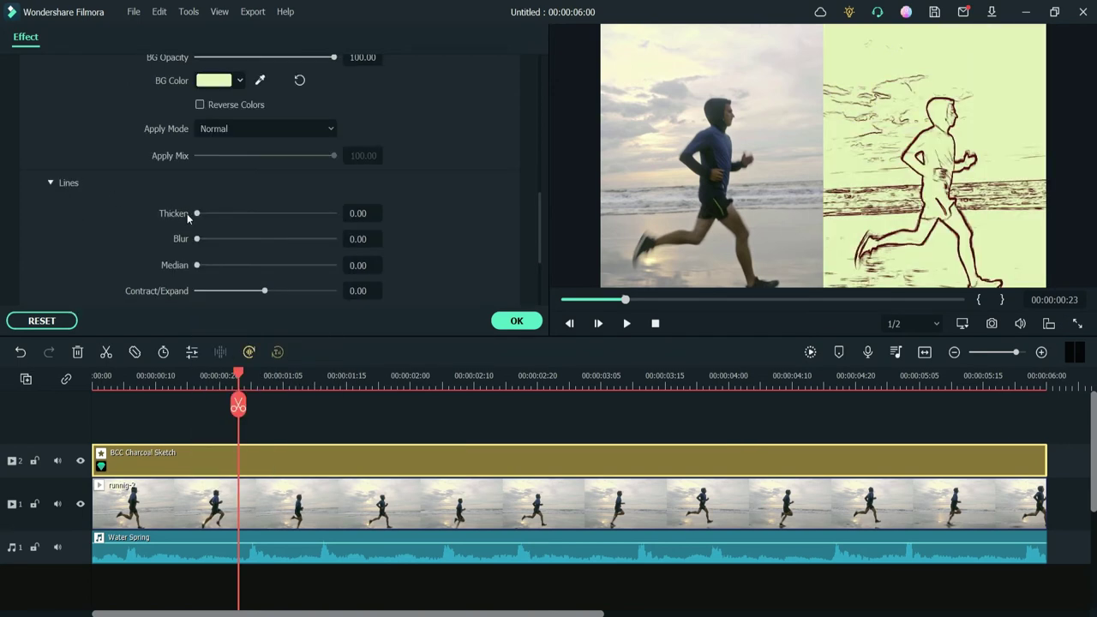
pyautogui.click(224, 213)
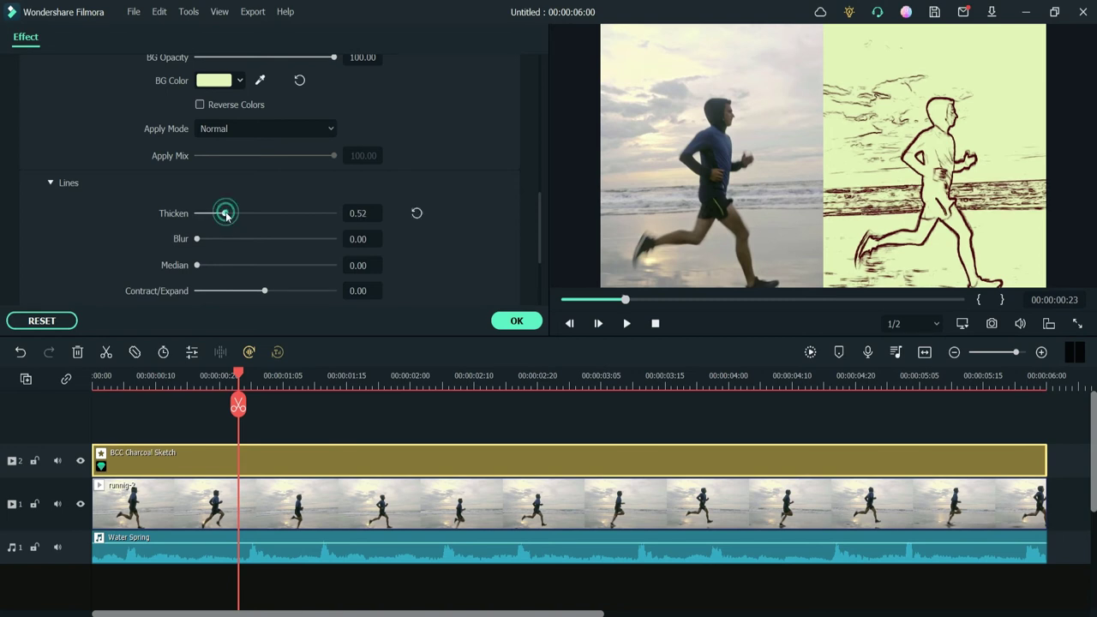
pyautogui.moveTo(226, 213); pyautogui.dragTo(263, 216)
pyautogui.press('space')
pyautogui.press('space')
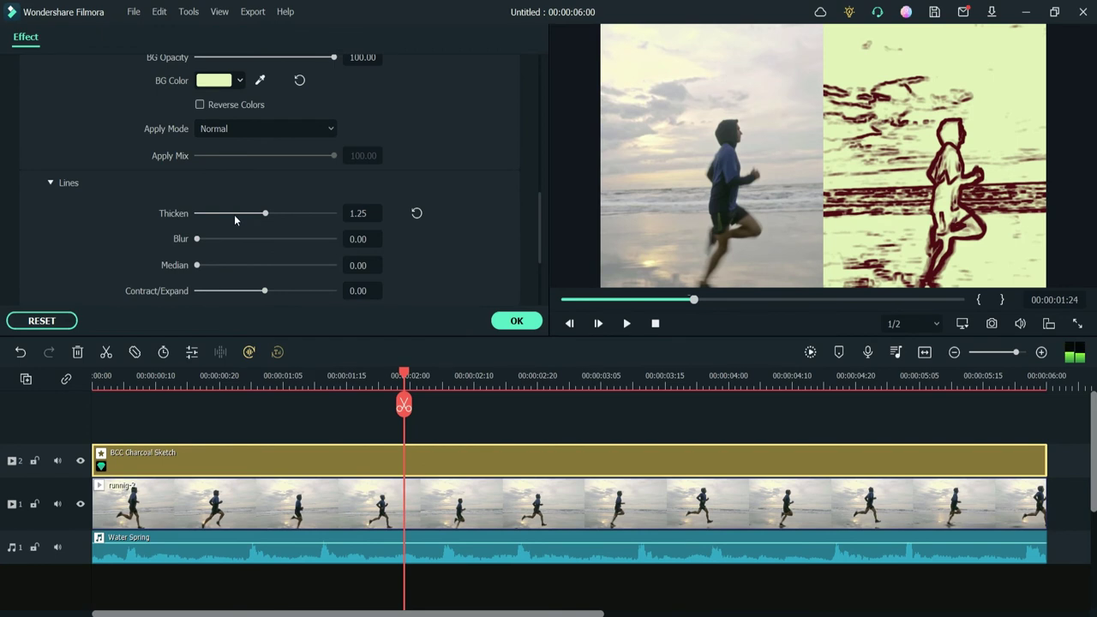
pyautogui.click(234, 215)
pyautogui.press('space')
pyautogui.press('space')
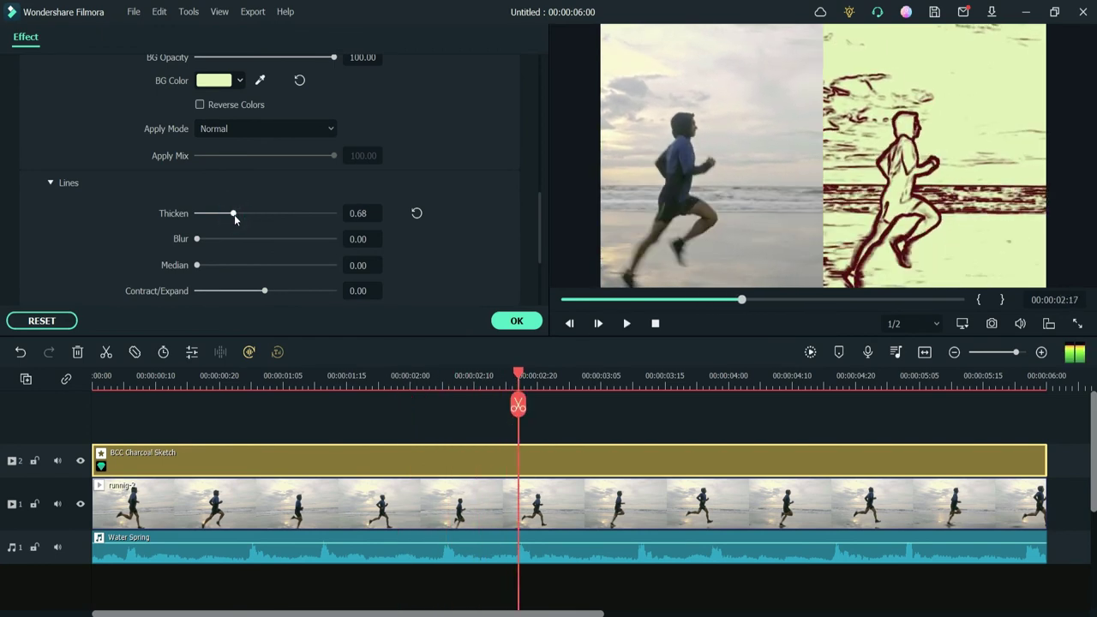
pyautogui.click(199, 213)
pyautogui.press('space')
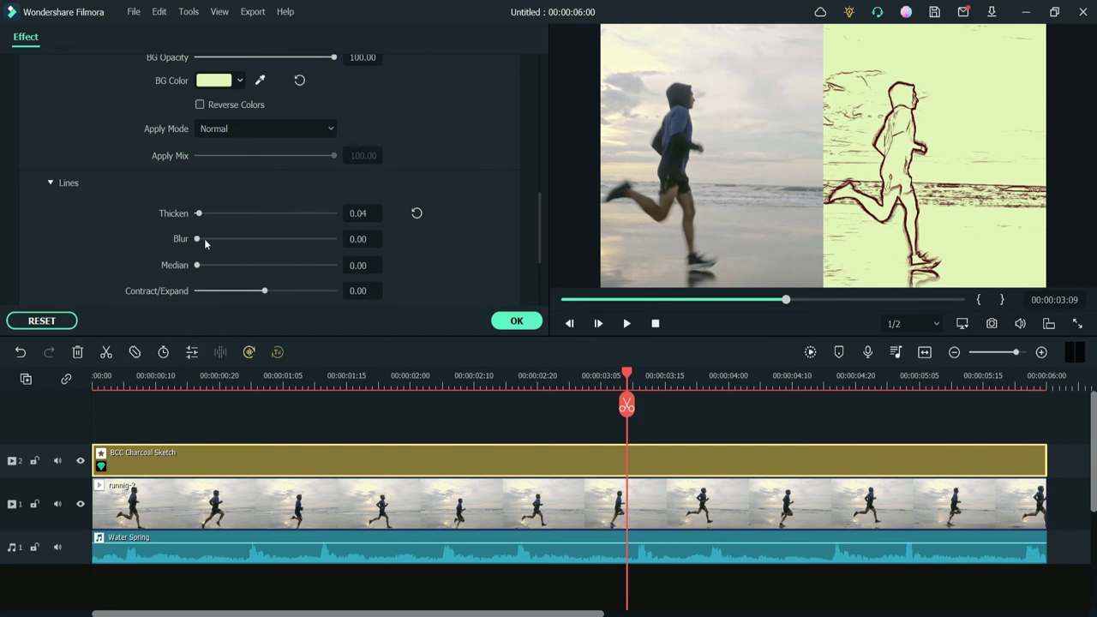
# - Try Lines Blur at about 2.34 and about 11.20 while previewing playback
pyautogui.click(203, 239)
pyautogui.press('space')
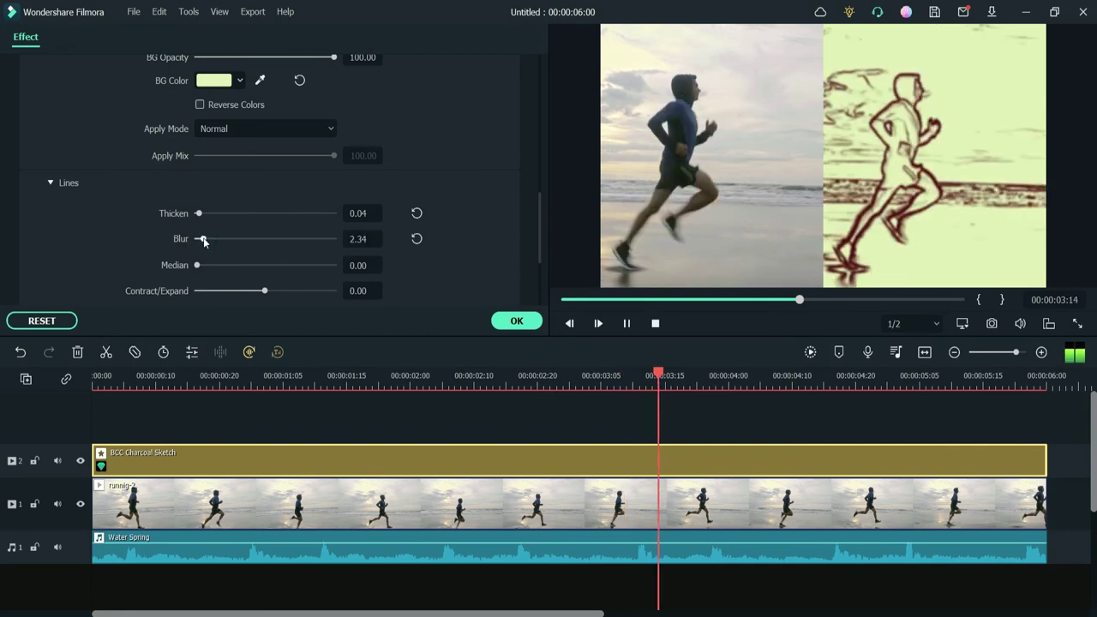
pyautogui.click(227, 238)
pyautogui.press('space')
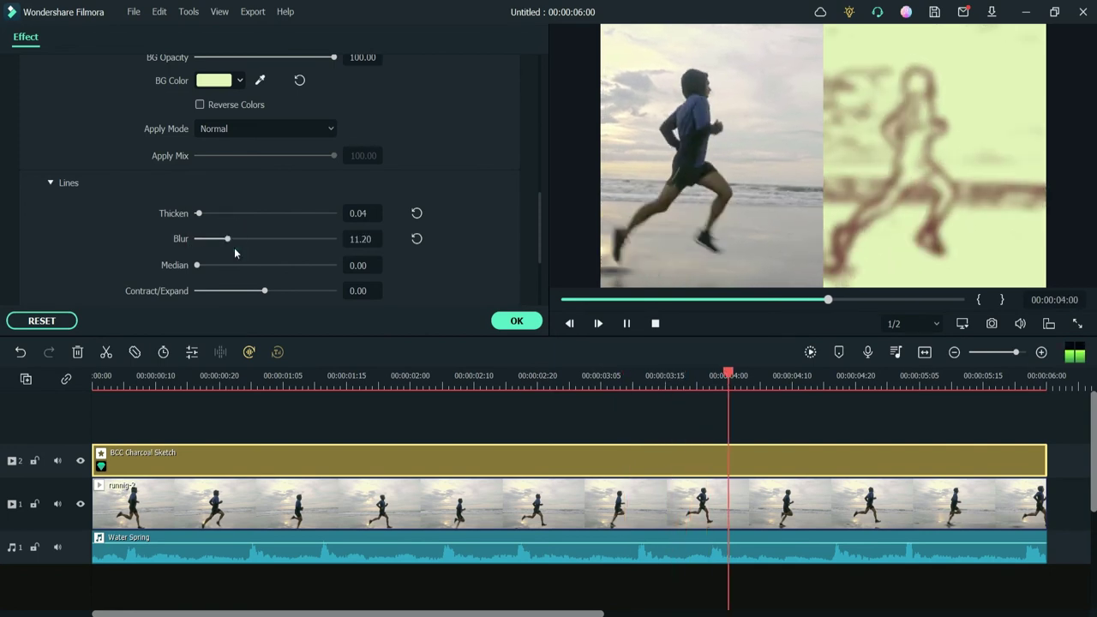
pyautogui.press('space')
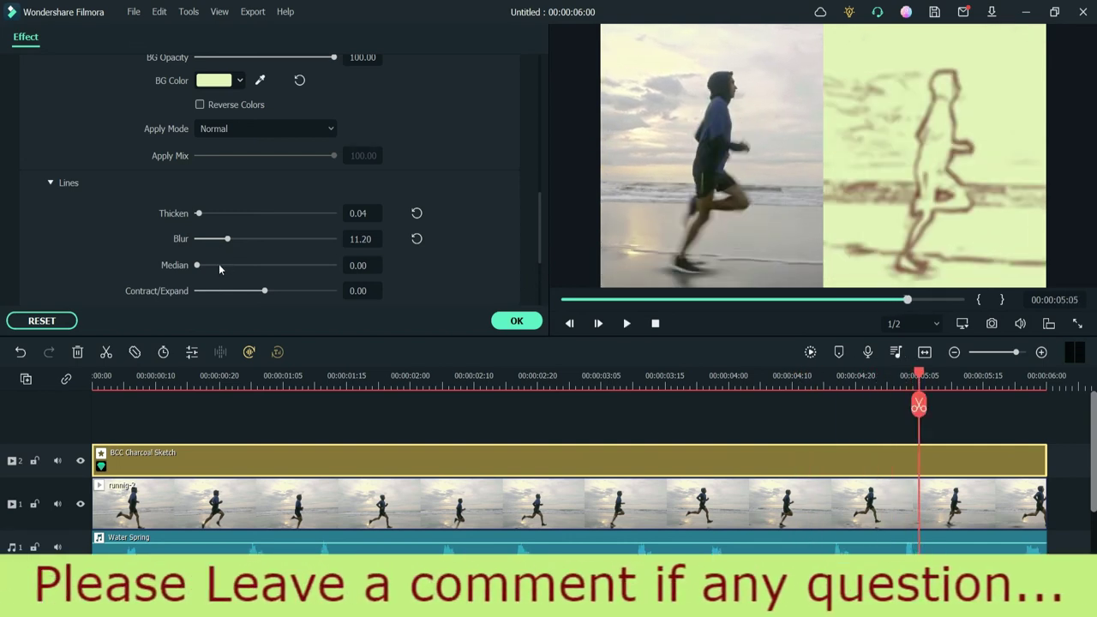
# - Reset Blur, try Contract/Expand at about -4.37 during playback, and reset Contract/Expand as well
pyautogui.click(235, 290)
pyautogui.click(416, 239)
pyautogui.click(413, 239)
pyautogui.press('space')
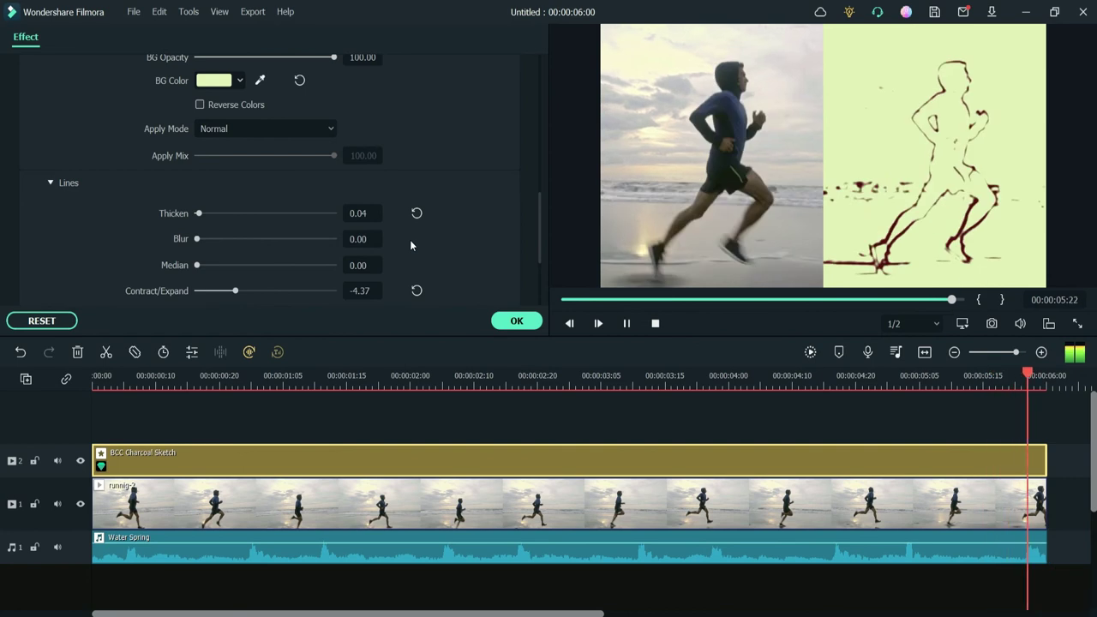
pyautogui.click(416, 291)
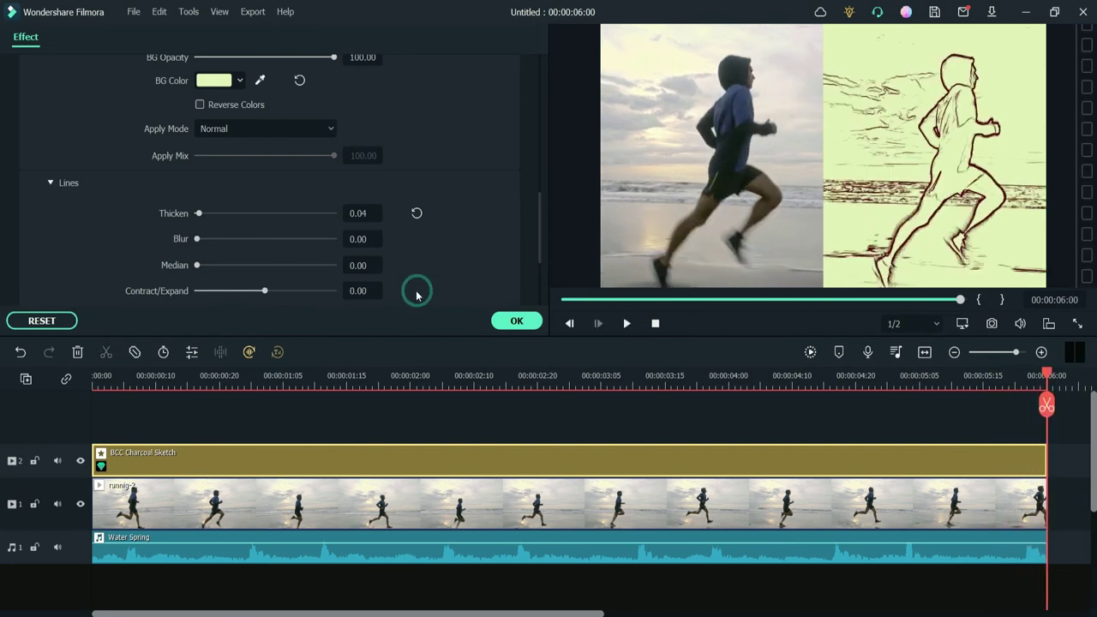
# - Try the Ah-ha.bsp and Default.bsp presets on the BCC Charcoal Sketch effect
pyautogui.scroll(-3, 79, 220)
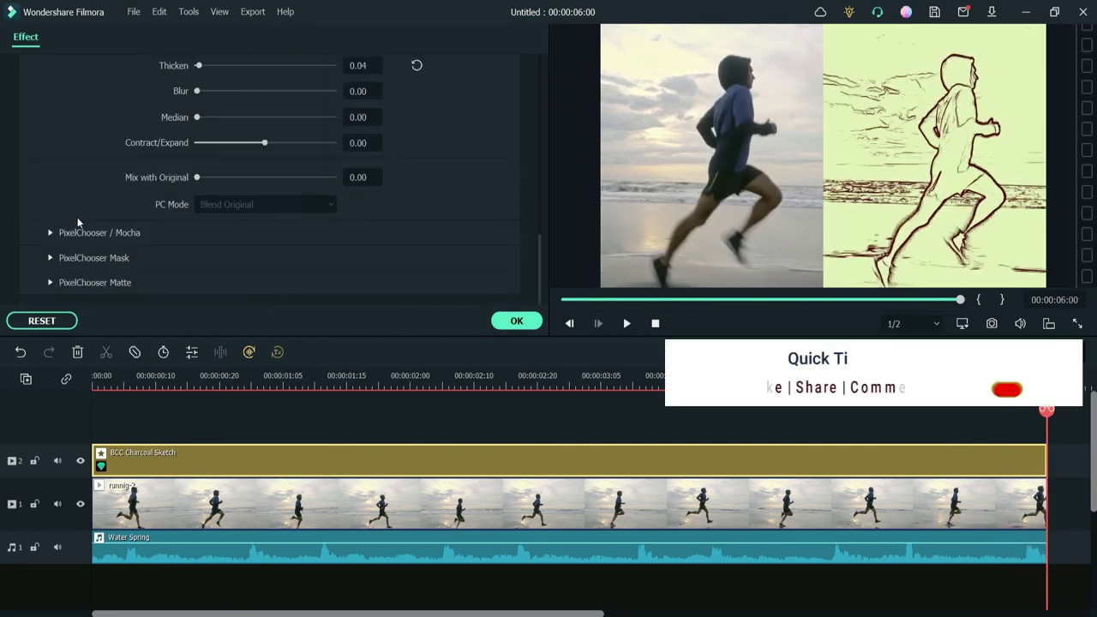
pyautogui.scroll(5, 74, 227)
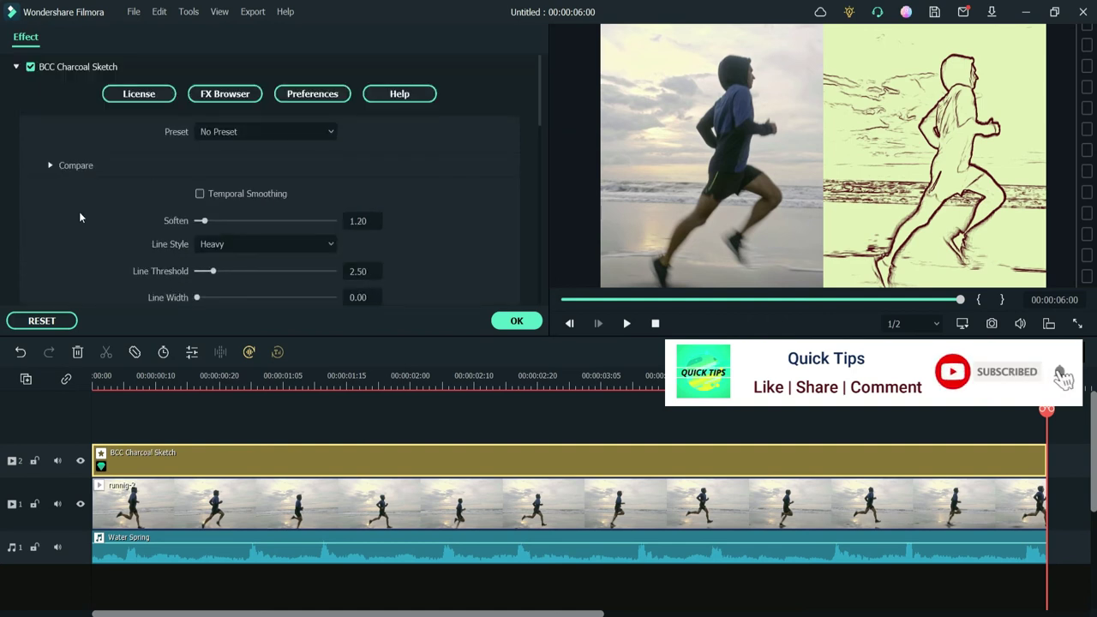
pyautogui.click(272, 131)
pyautogui.click(266, 285)
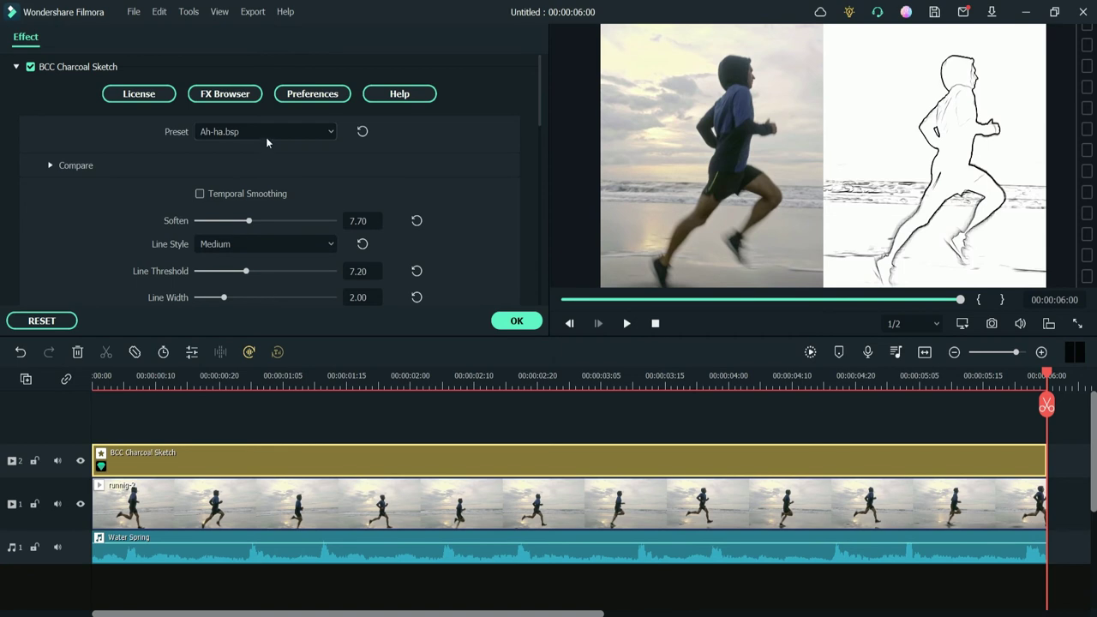
pyautogui.click(265, 133)
pyautogui.click(255, 302)
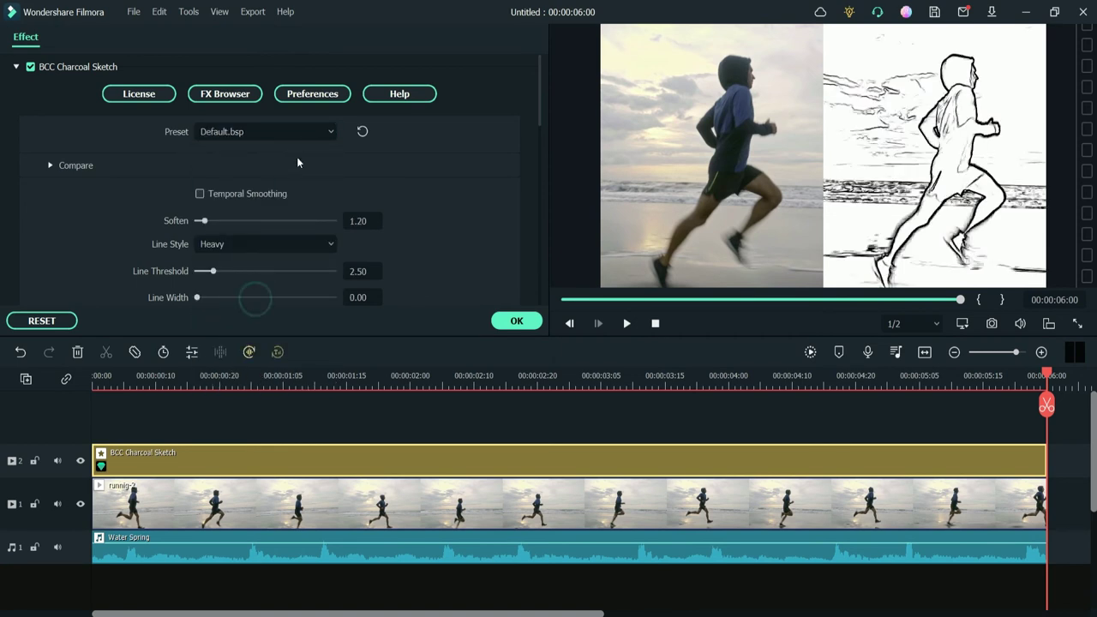
# - Apply the Dense_Dirty_Colors.bsp preset to the BCC Charcoal Sketch effect and preview playback
pyautogui.click(290, 128)
pyautogui.click(264, 325)
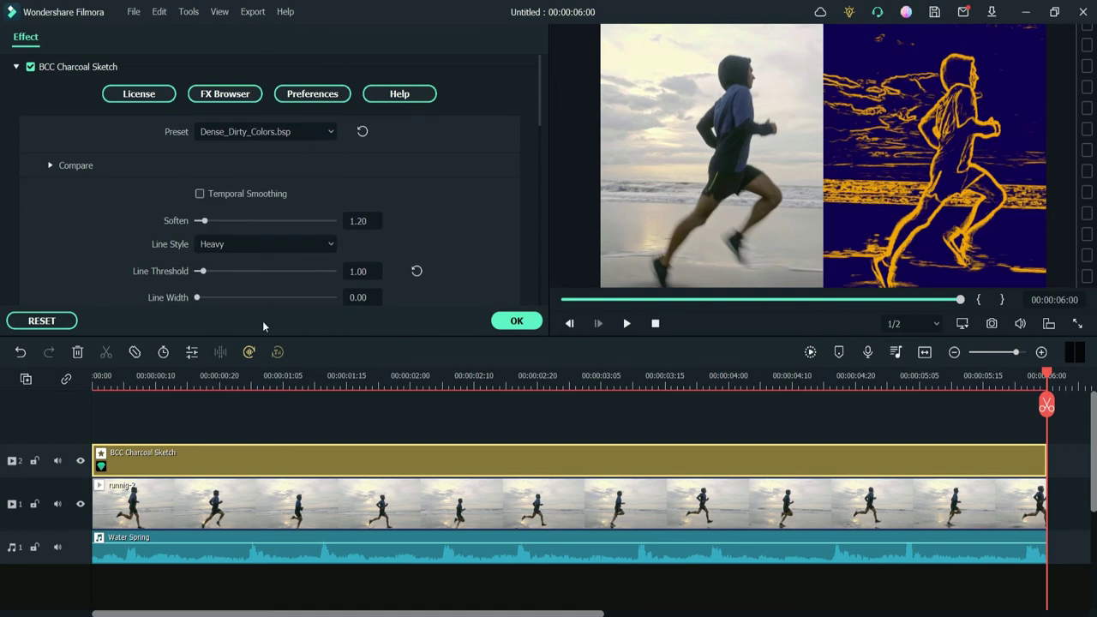
pyautogui.press('space')
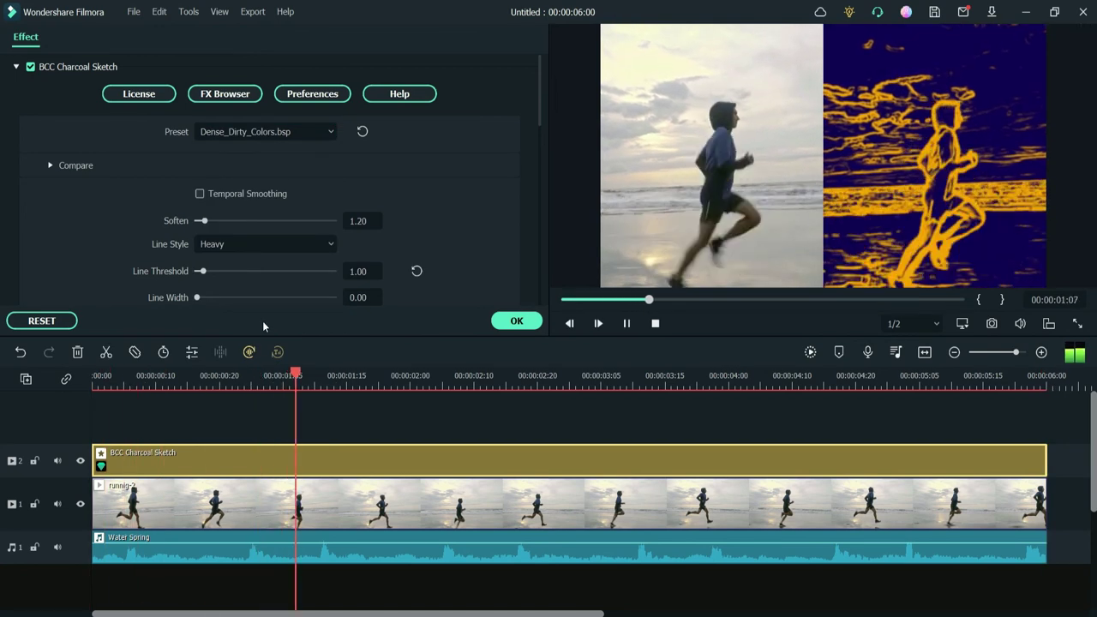
pyautogui.press('space')
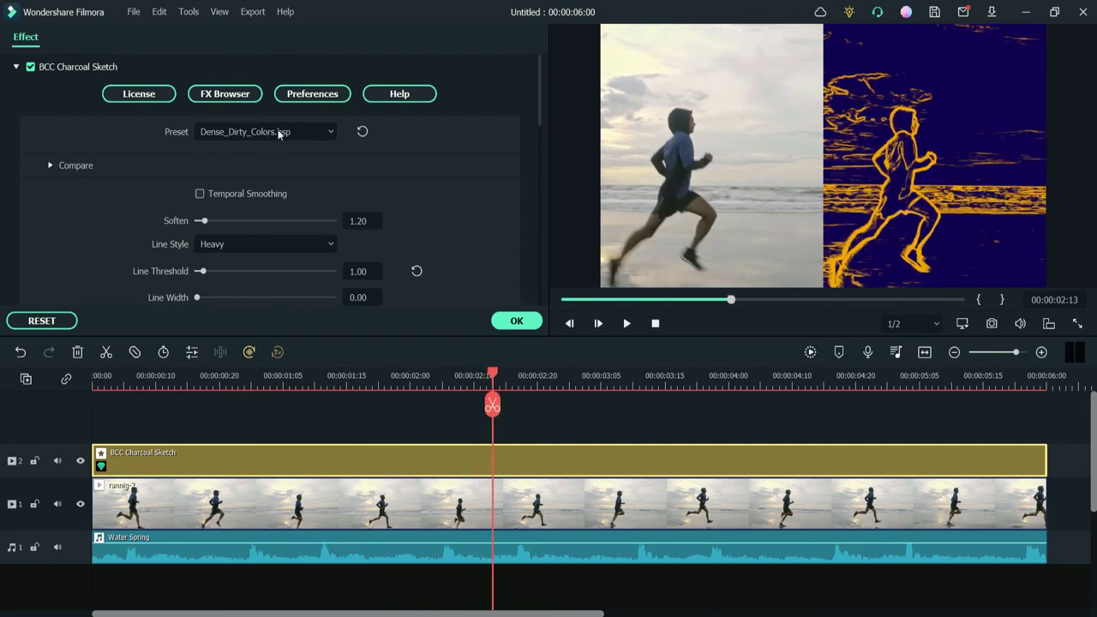
# - Open the FX Browser for BCC Charcoal Sketch and preview the Dense_Dirty_Colors and Dense_Dirty_Colors_HardLgt presets
pyautogui.click(225, 94)
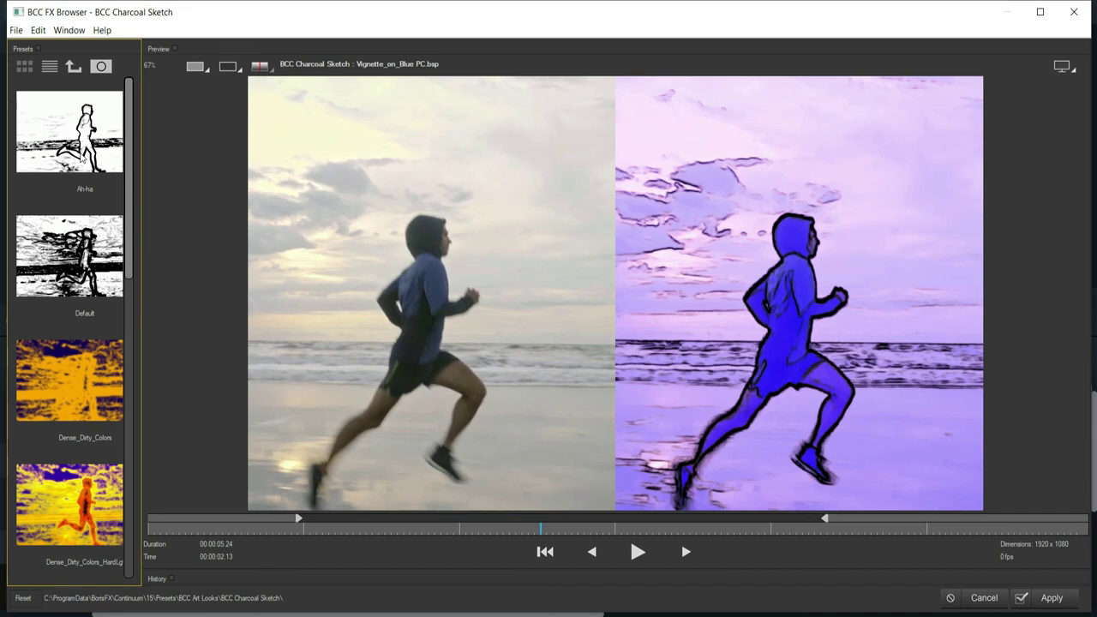
pyautogui.click(68, 383)
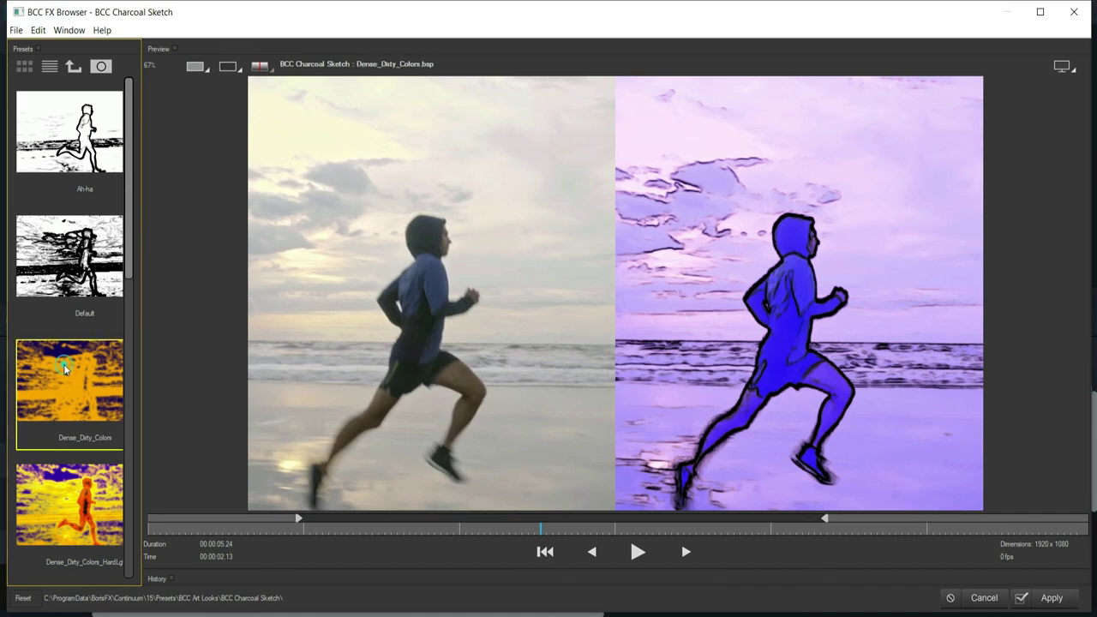
pyautogui.click(58, 510)
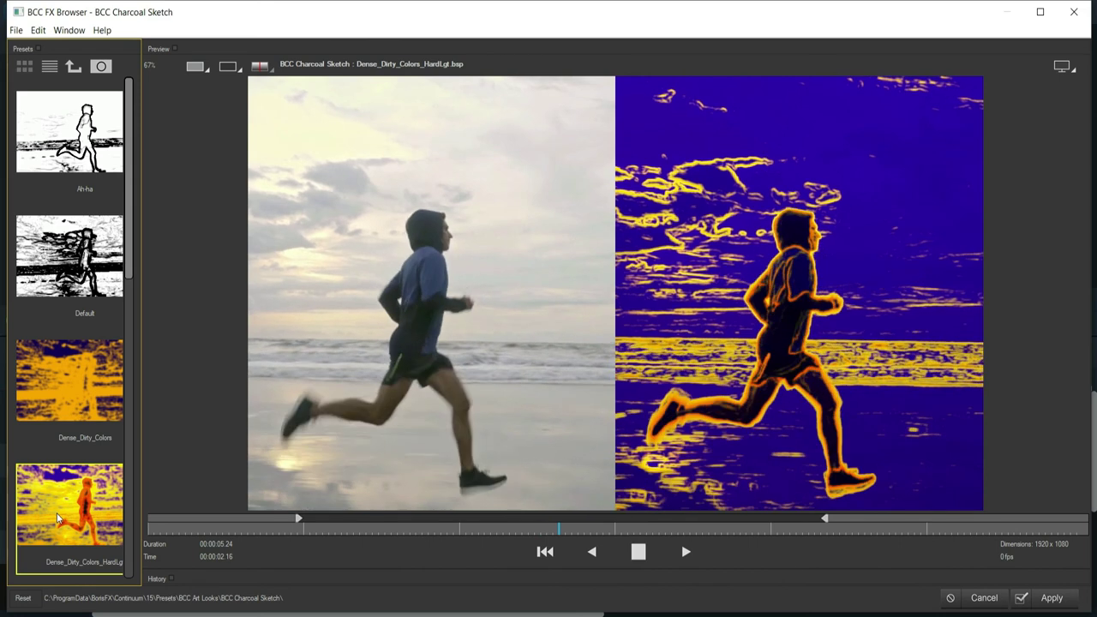
pyautogui.press('space')
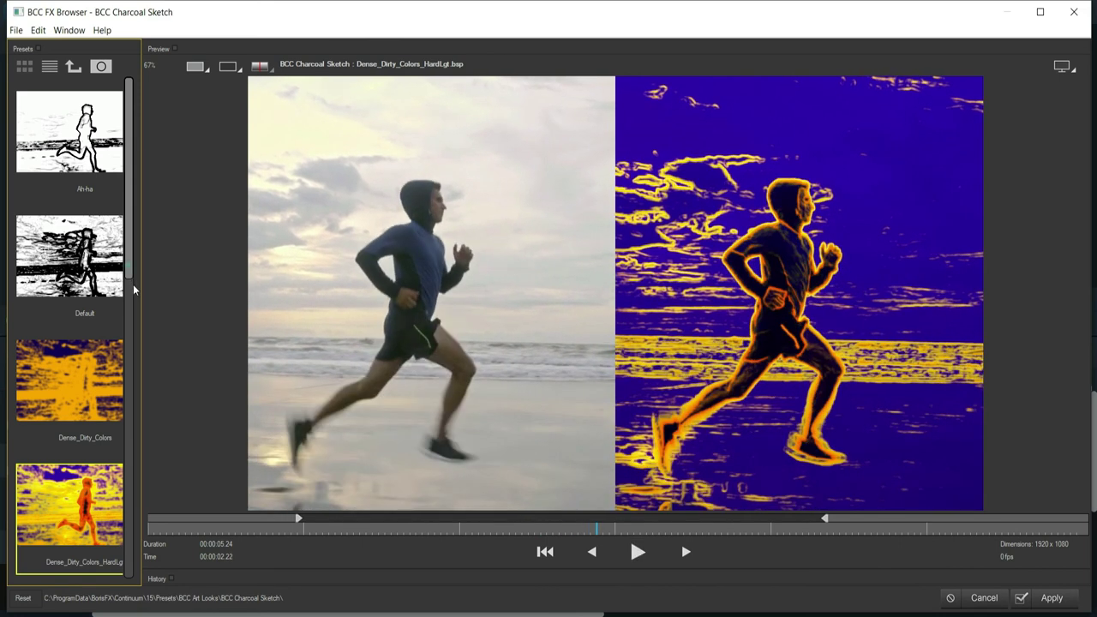
# - Preview the Expanded and Sparse_and_Thicker presets in the preset browser
pyautogui.scroll(-1, 132, 274)
pyautogui.click(71, 565)
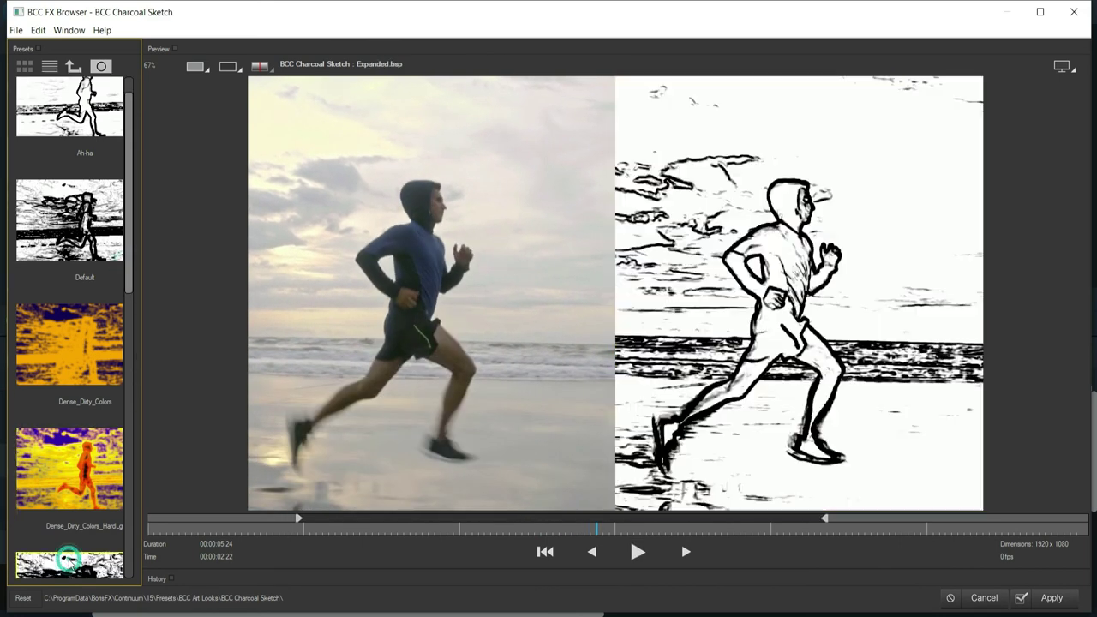
pyautogui.scroll(-3, 78, 337)
pyautogui.scroll(-3, 77, 336)
pyautogui.click(73, 291)
# - Preview the Thick_Lines_Overlay preset in motion, apply it to the BCC Charcoal Sketch effect, and confirm the effect settings
pyautogui.click(63, 373)
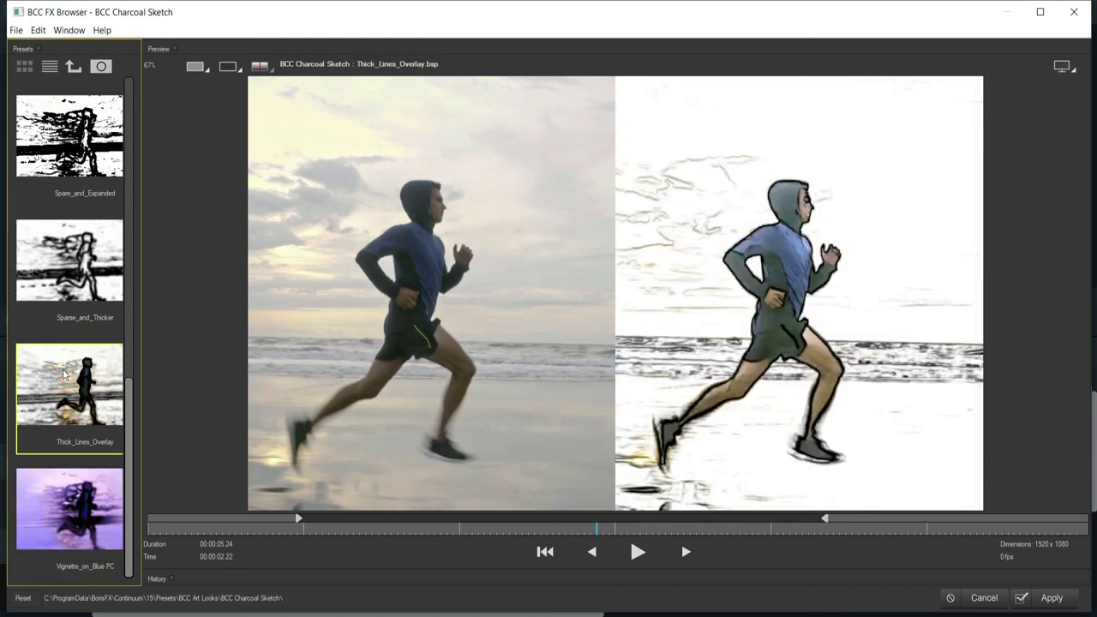
pyautogui.press('space')
pyautogui.press('space')
pyautogui.press('Down')
pyautogui.click(73, 395)
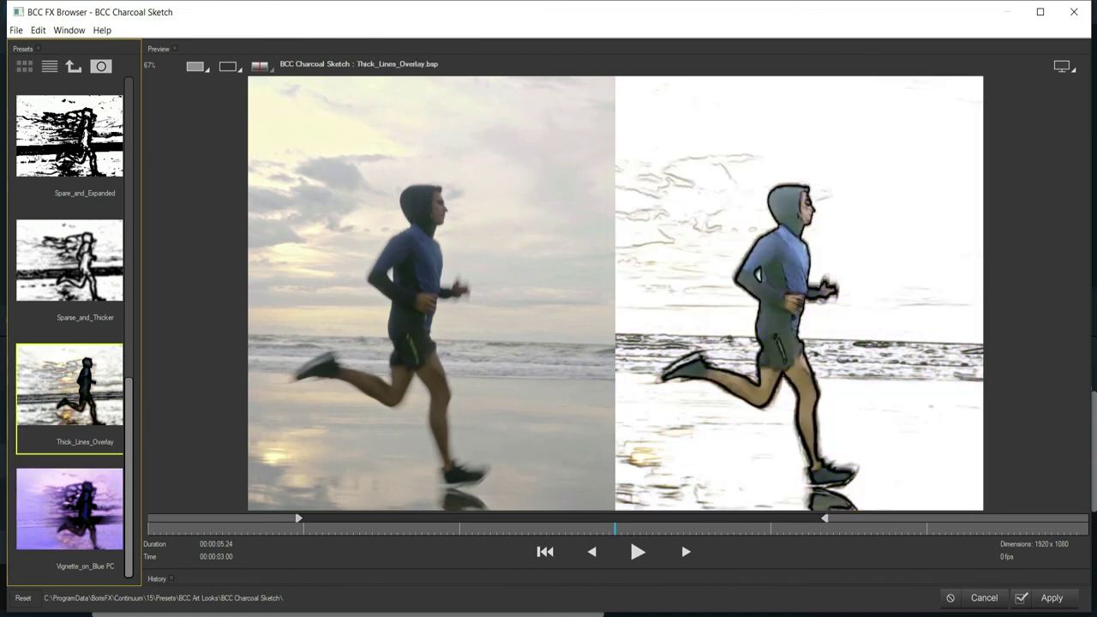
pyautogui.click(1051, 604)
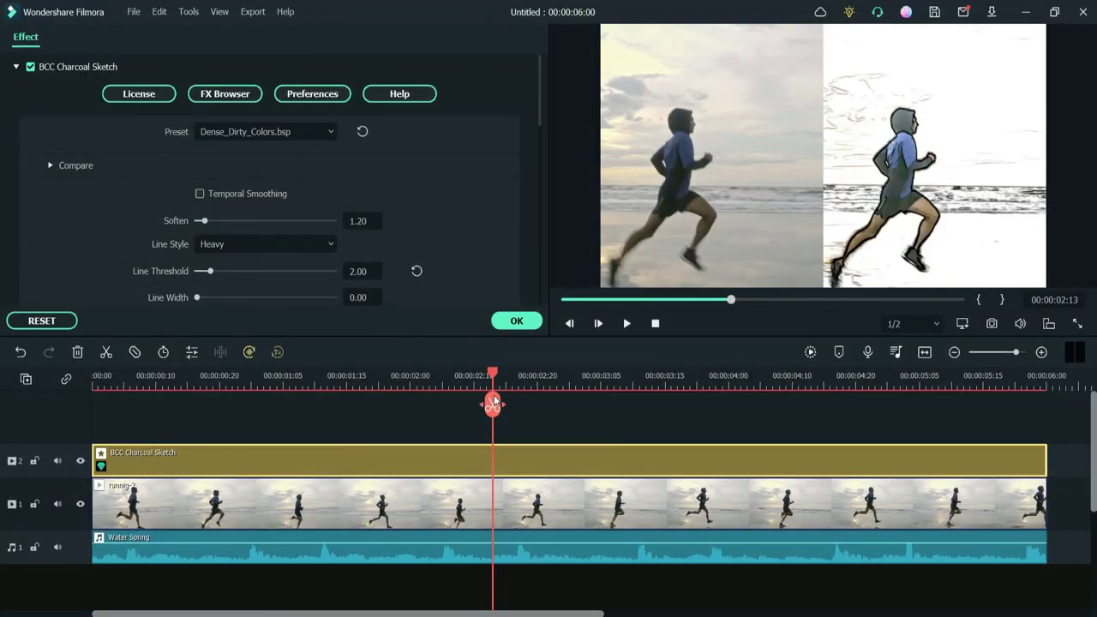
pyautogui.click(516, 321)
# - Play the timeline from near its start to review the applied sketch look
pyautogui.click(137, 378)
pyautogui.press('space')
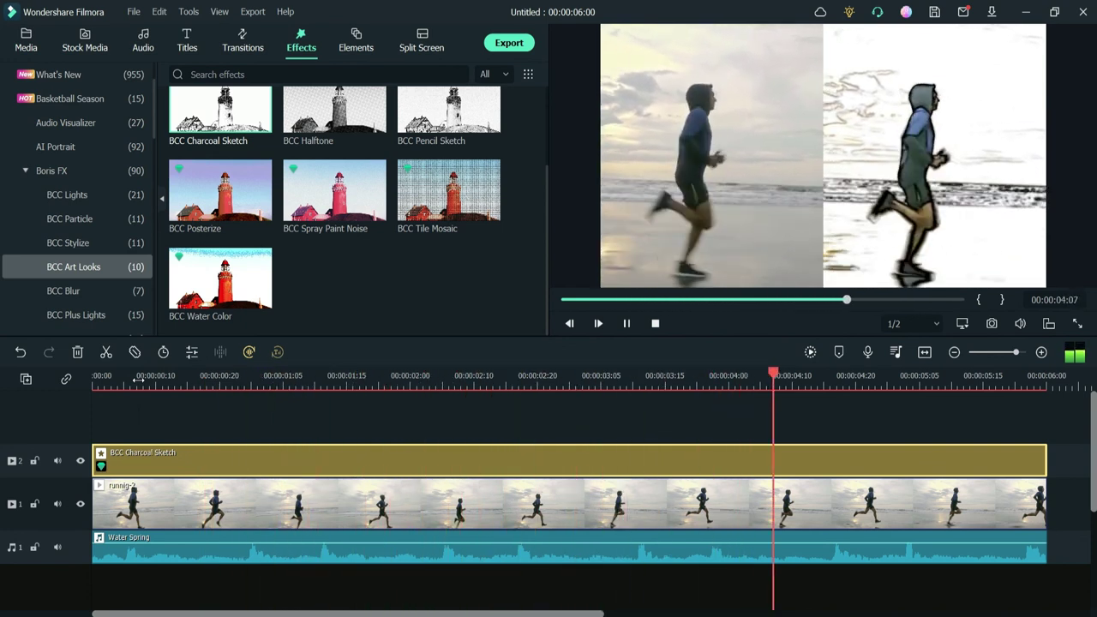
pyautogui.press('space')
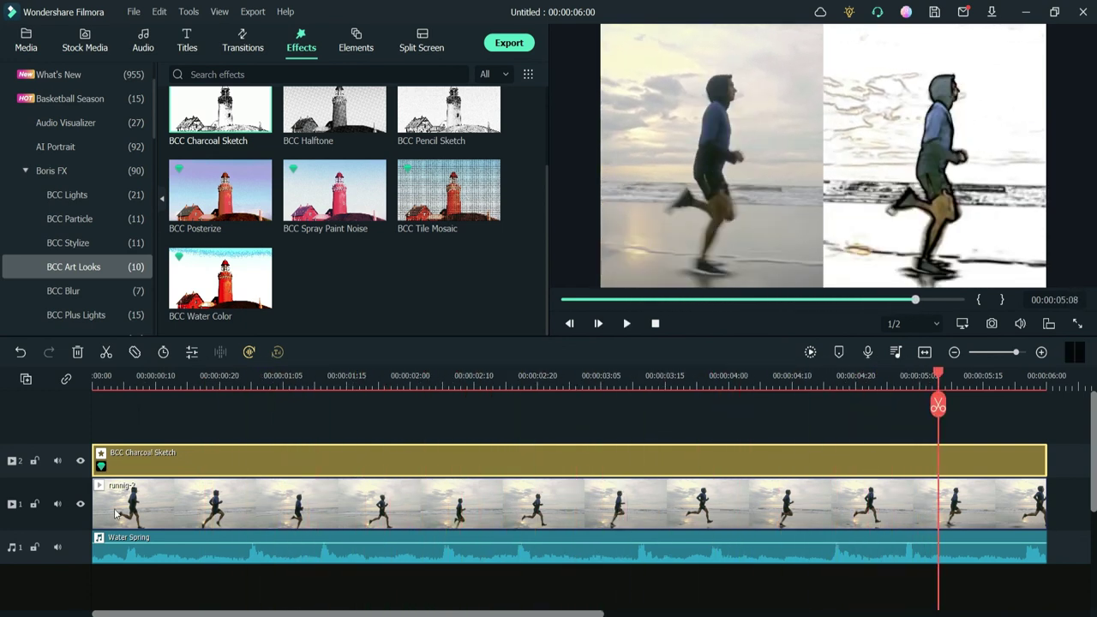
# - Reopen the BCC Charcoal Sketch settings, set Line Threshold to about 5.94, and preview playback from near the start
pyautogui.doubleClick(254, 463)
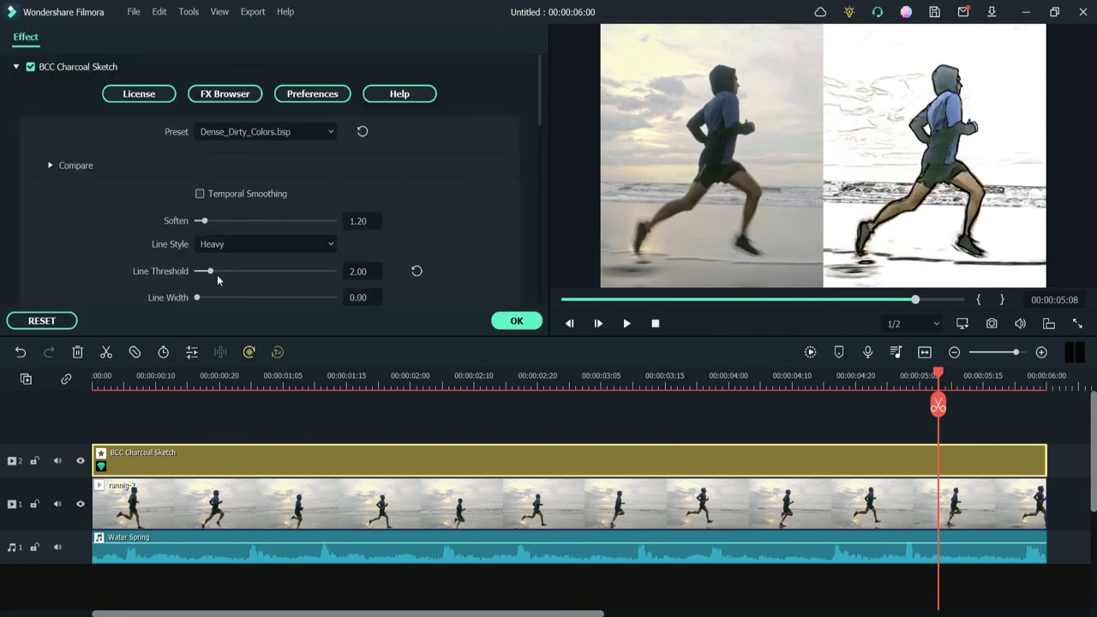
pyautogui.moveTo(225, 272); pyautogui.dragTo(238, 273)
pyautogui.click(167, 377)
pyautogui.press('space')
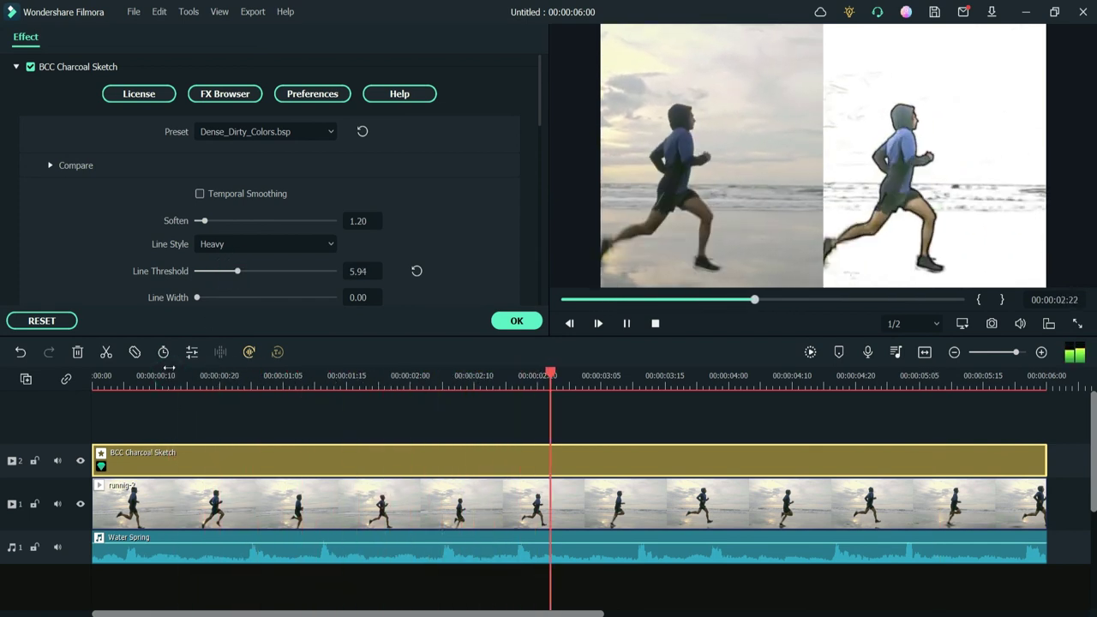
pyautogui.press('space')
# - Set the effect's Compare Mode to Off and play the full-frame sketch result
pyautogui.click(51, 167)
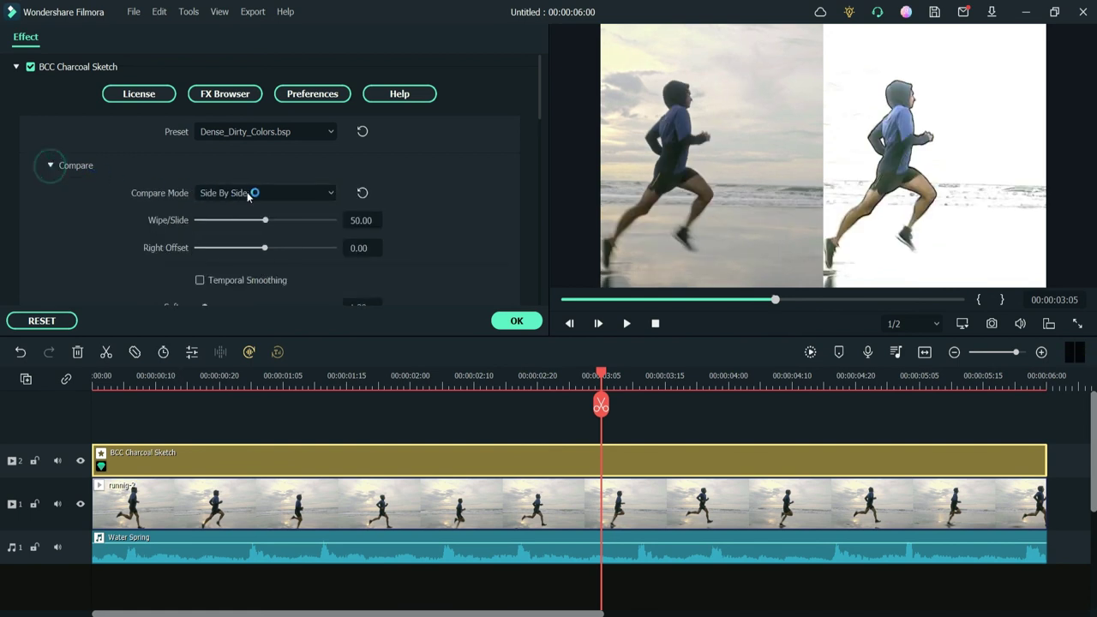
pyautogui.click(213, 194)
pyautogui.click(210, 220)
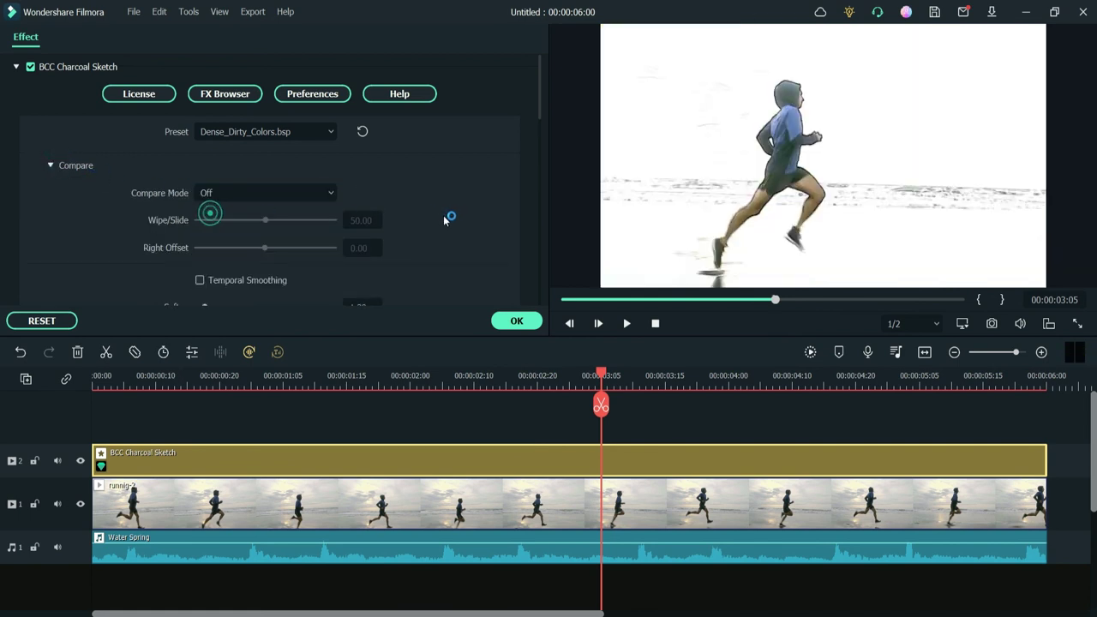
pyautogui.press('space')
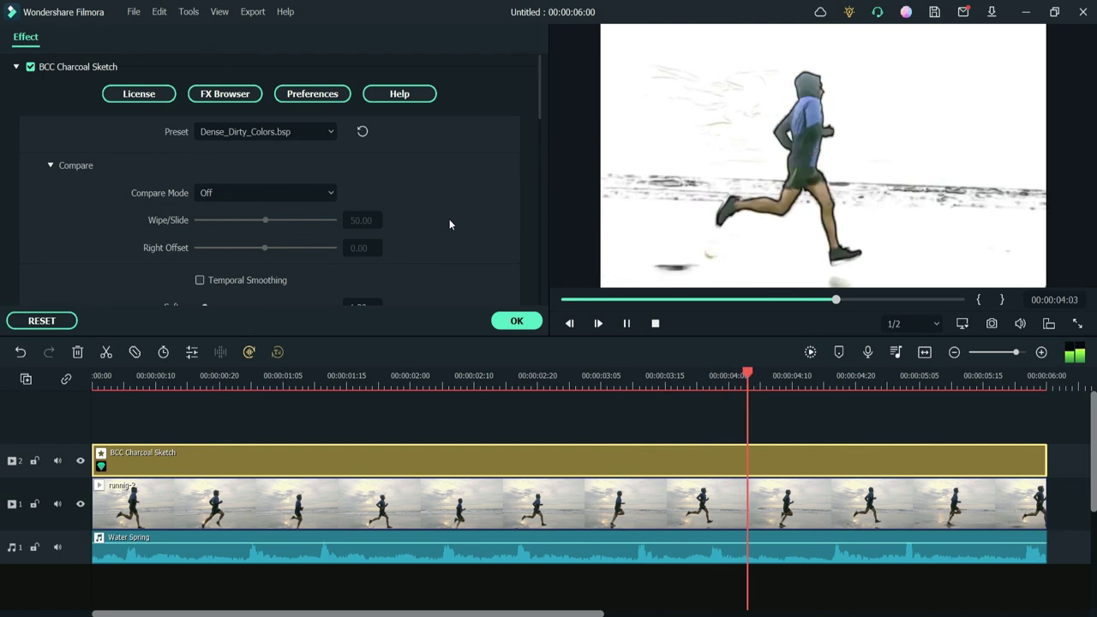